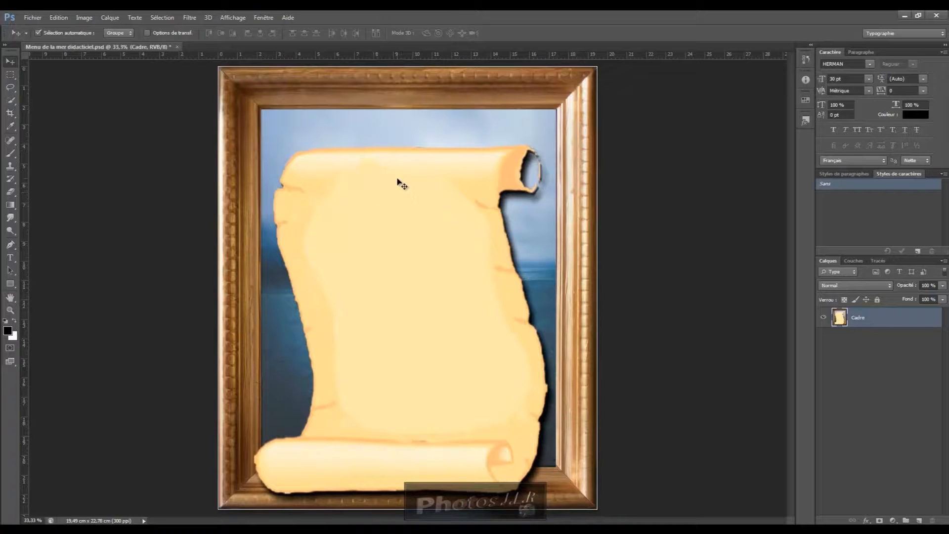
- Start a text line in the sky area at the top of the picture frame and set its font to Arial
left_click(10, 258)
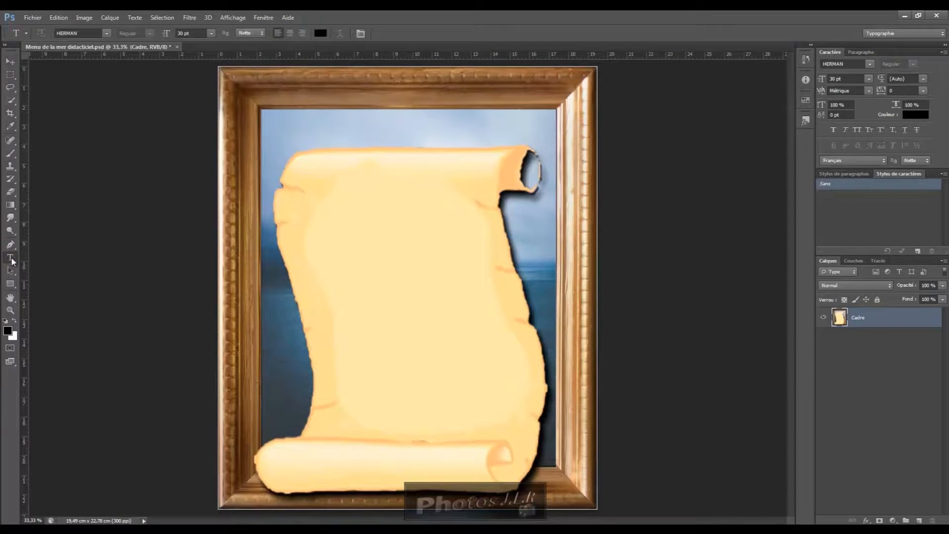
left_click(281, 125)
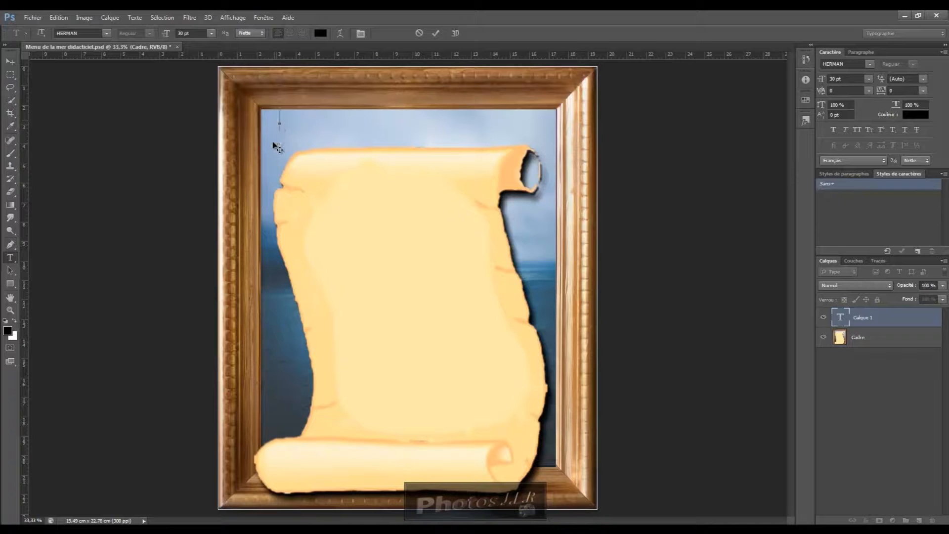
left_click(106, 34)
left_click_drag(211, 158, 212, 56)
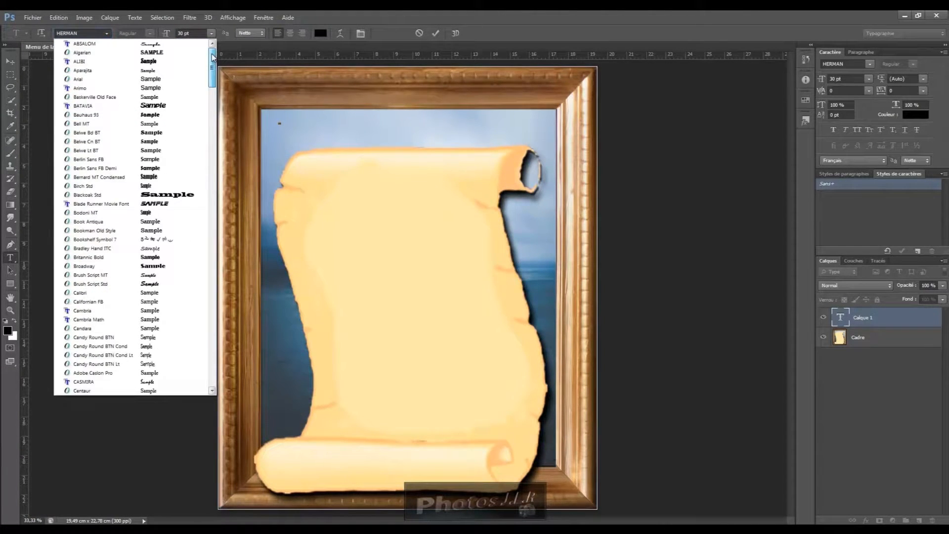
left_click(79, 80)
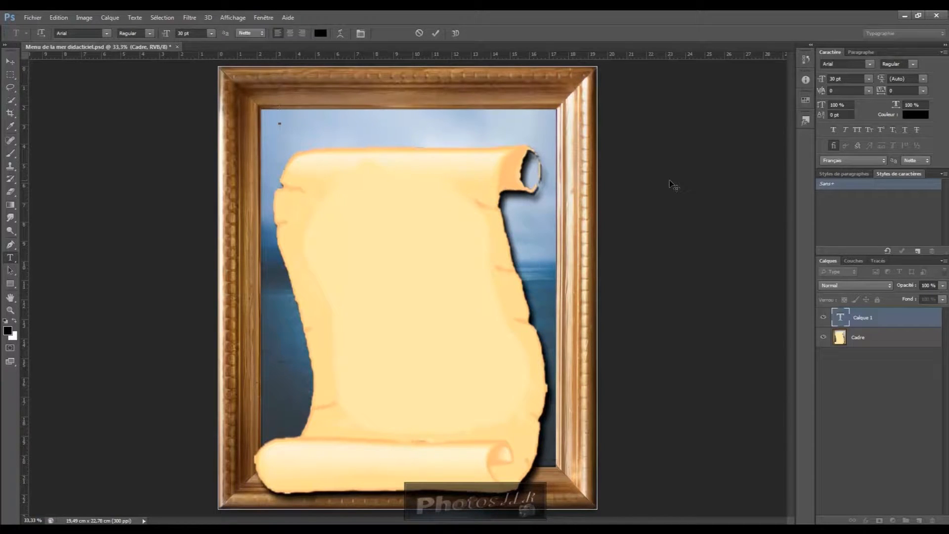
- Enter the title "Restaurant de la mer" and move it slightly down and left, just above the parchment scroll
type("Resta ura")
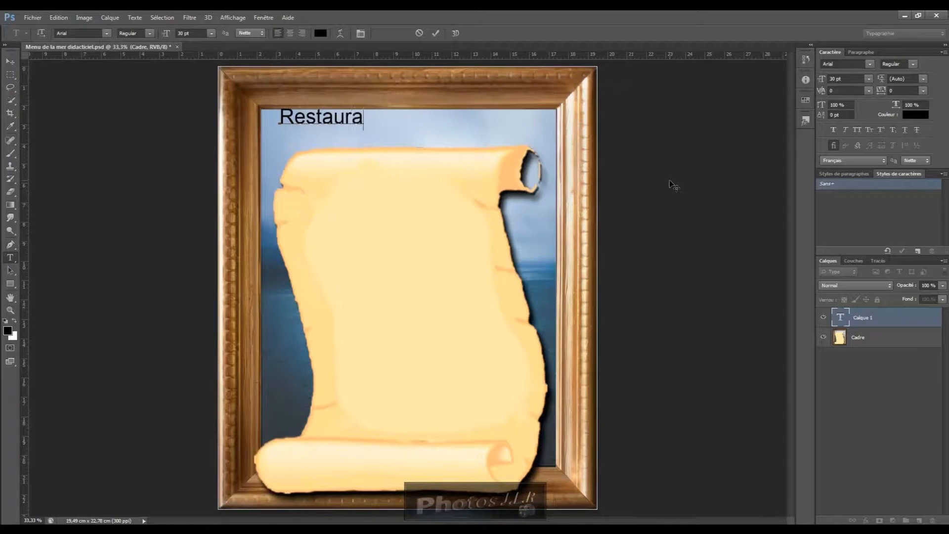
type("nt de la")
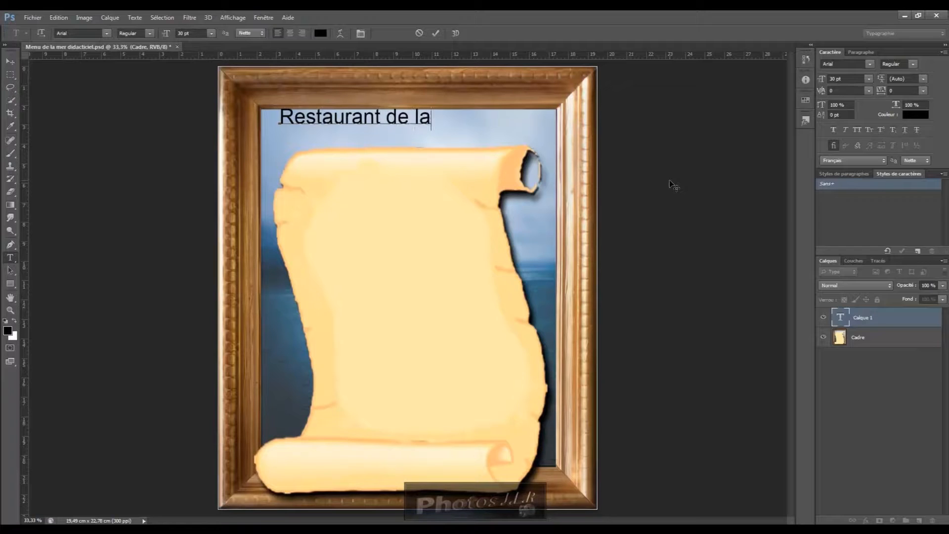
type(" mer")
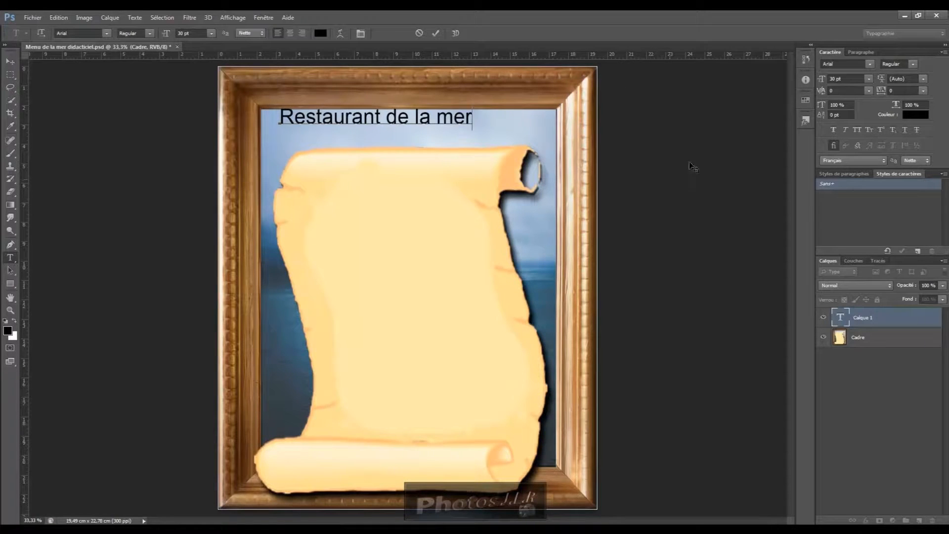
left_click(438, 33)
left_click(10, 61)
left_click_drag(371, 121, 354, 135)
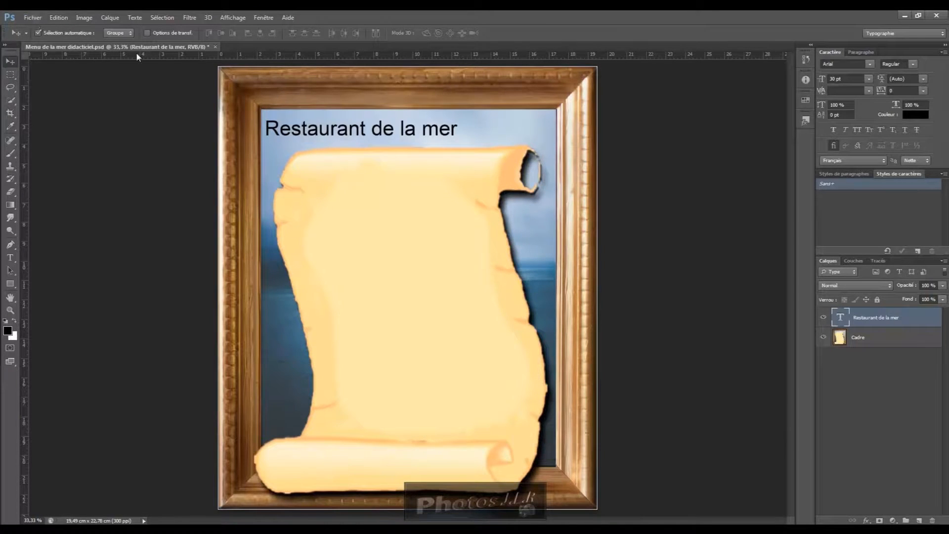
- Select the whole "Restaurant de la mer" title text and set its font to ABSALOM
double_click(841, 320)
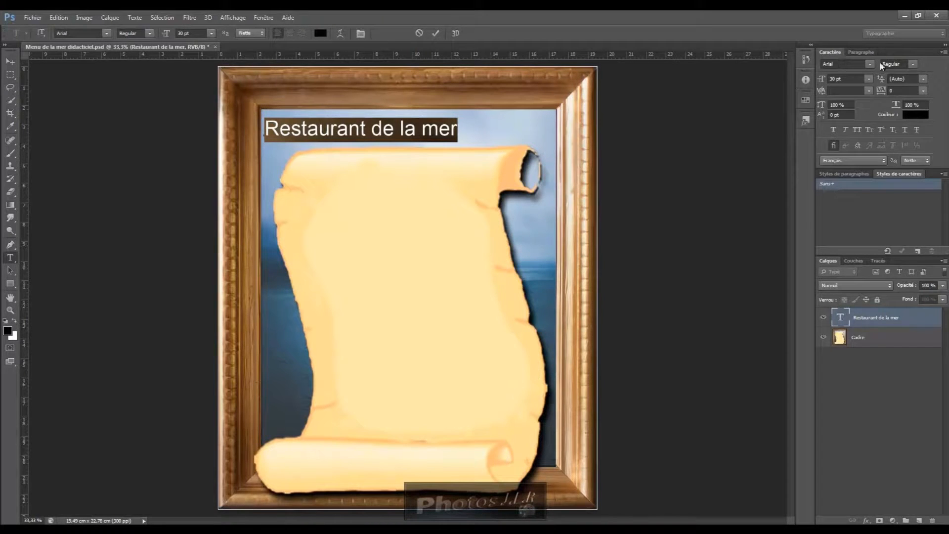
left_click(107, 32)
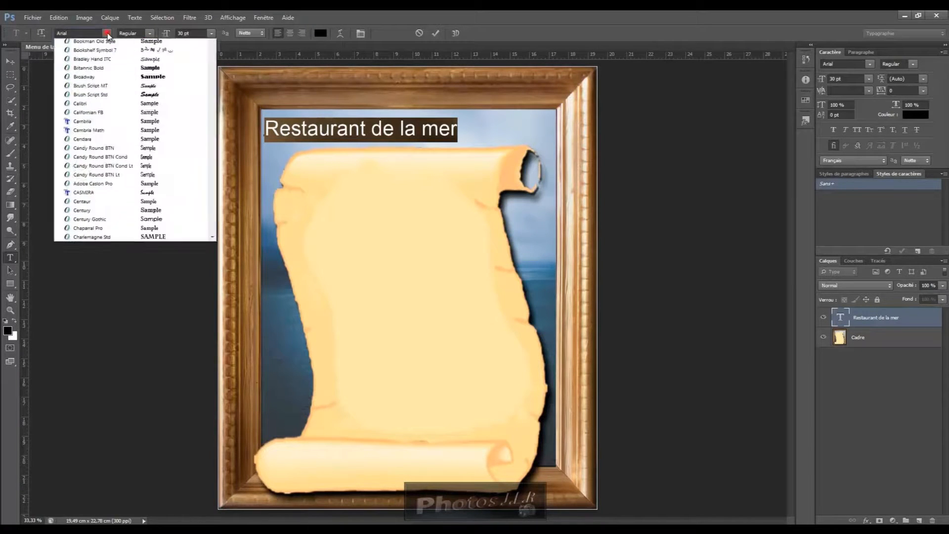
left_click_drag(212, 62, 210, 78)
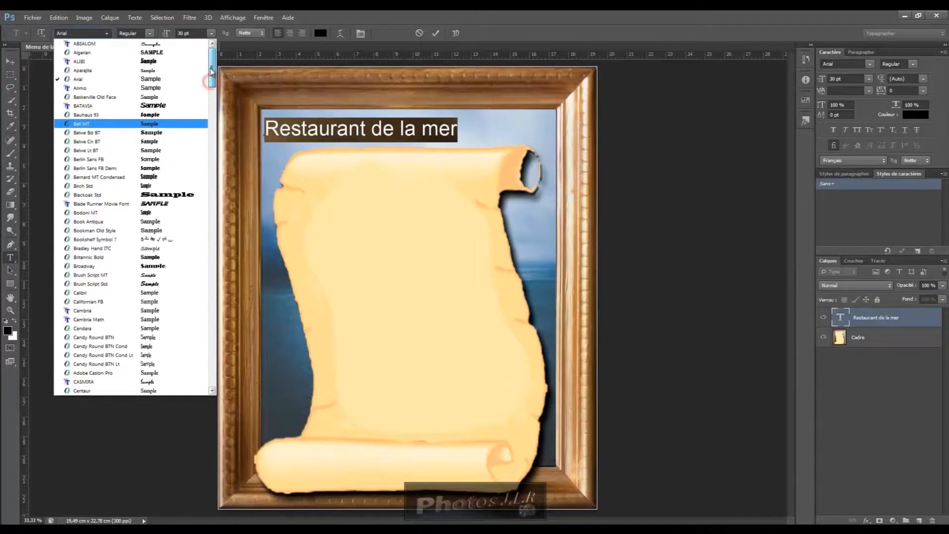
left_click(81, 44)
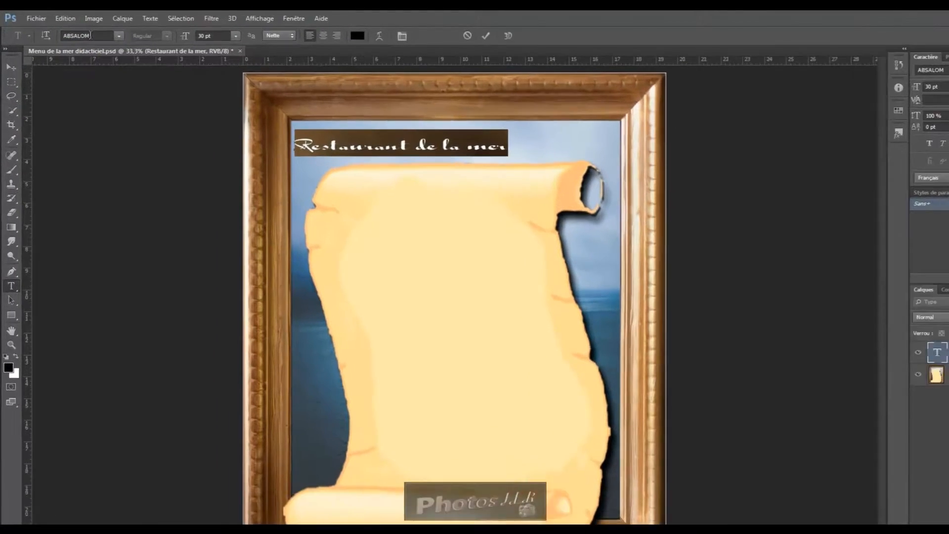
- Preview successive fonts on the title, apply HERMAN, and move the title to the centre above the scroll
left_click(79, 33)
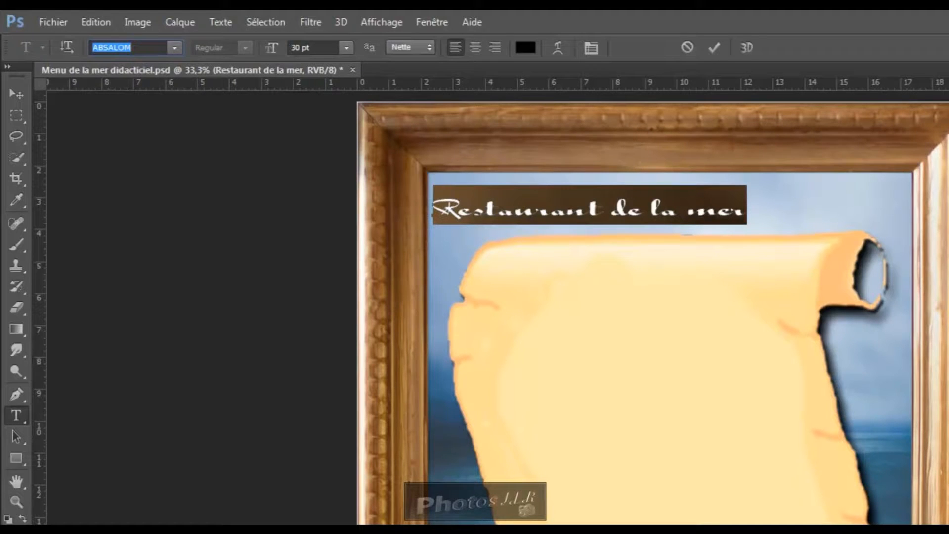
key("Down")
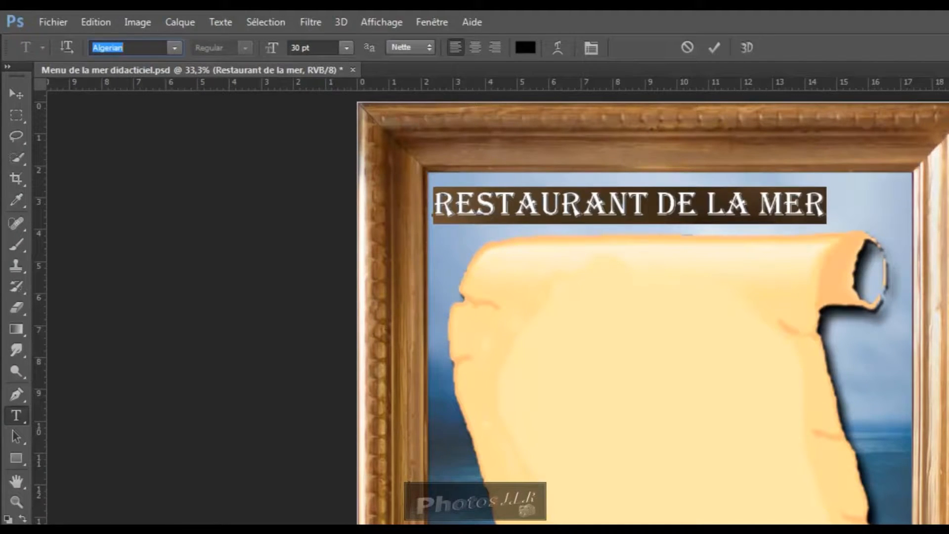
key("Down")
key("Down")
key("Down")
key("Down")
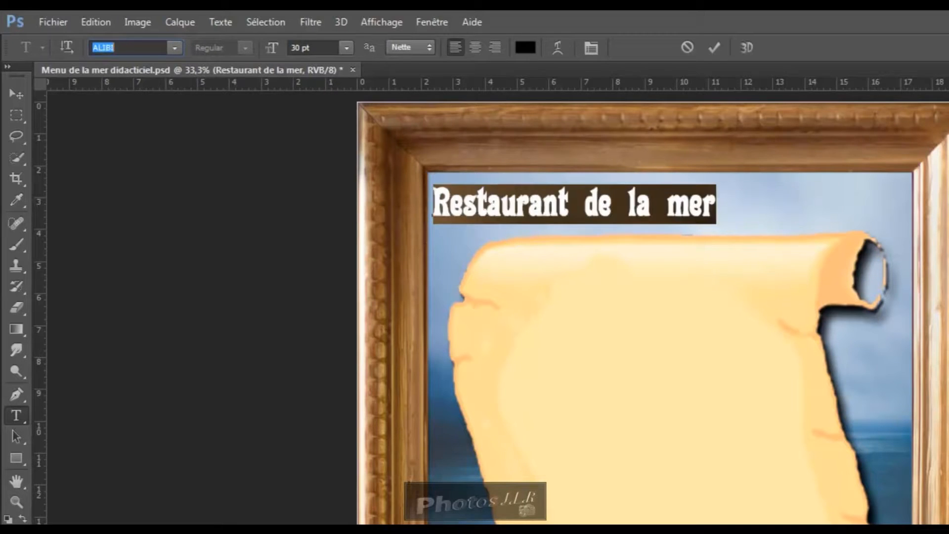
key("Down")
key("Down")
key("Down")
key("Down")
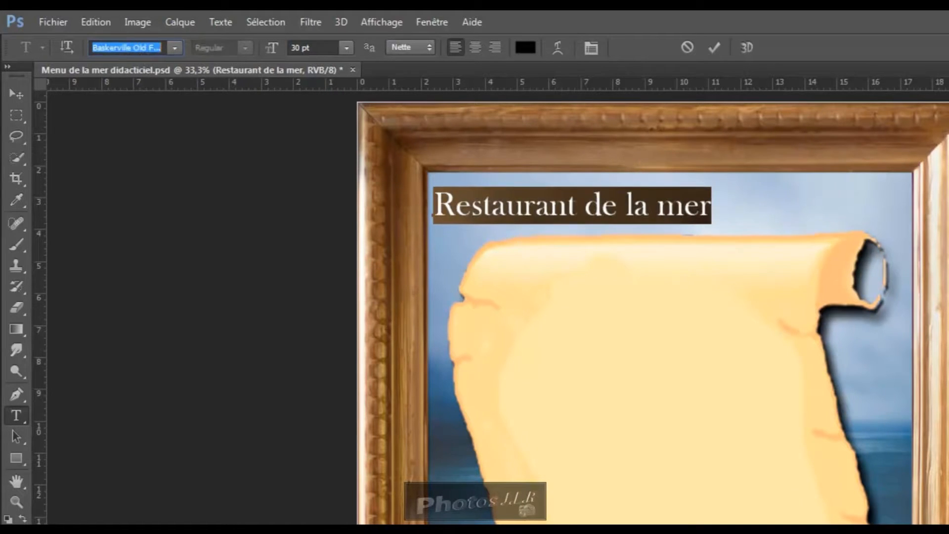
key("Down")
key("Down")
key("Down")
key("Down")
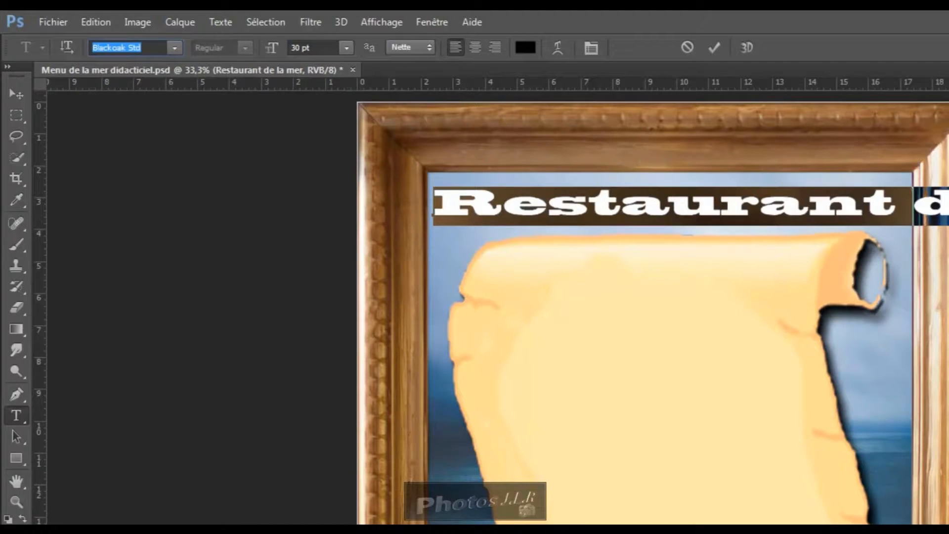
key("Down")
key("Down")
key("Down")
key("Down")
key("Down")
key("Down")
key("Down")
key("Down")
key("Down")
key("Down")
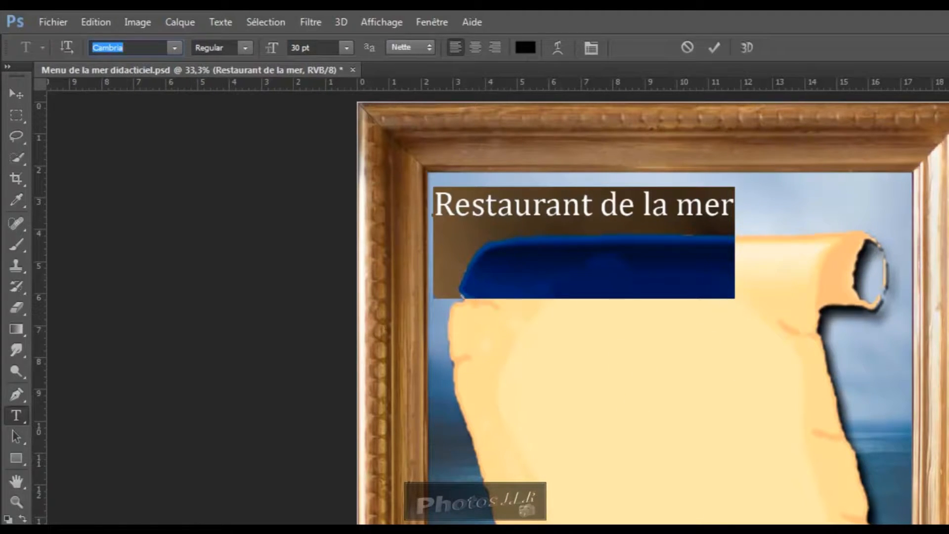
key("Down")
key("Down")
key("Down")
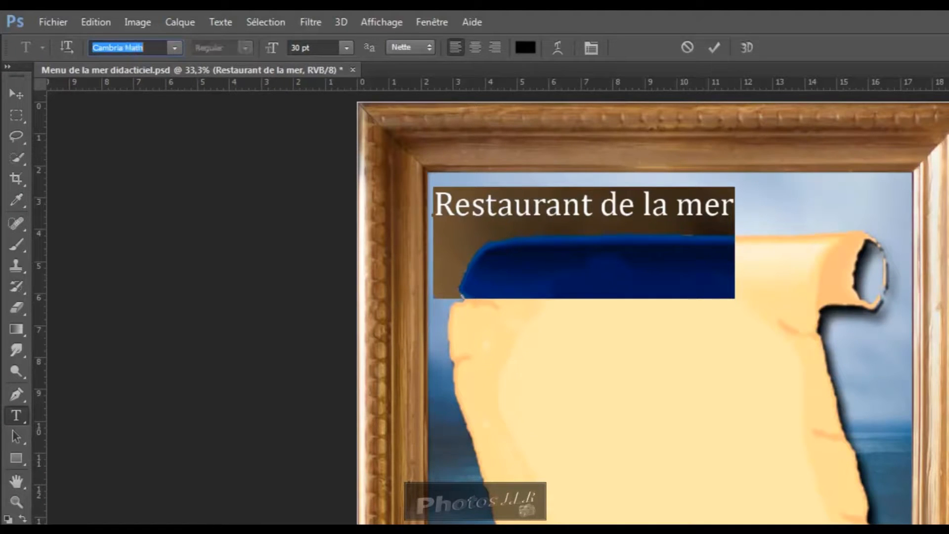
key("Down")
key("Down")
key("Down")
key("Down")
key("Down")
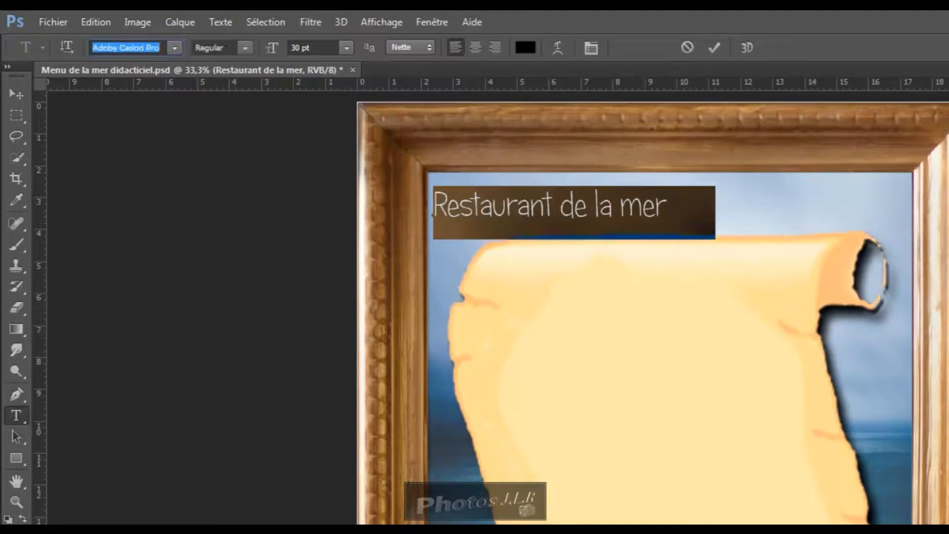
key("Down")
key("Down")
key("Down")
key("Down")
key("Down")
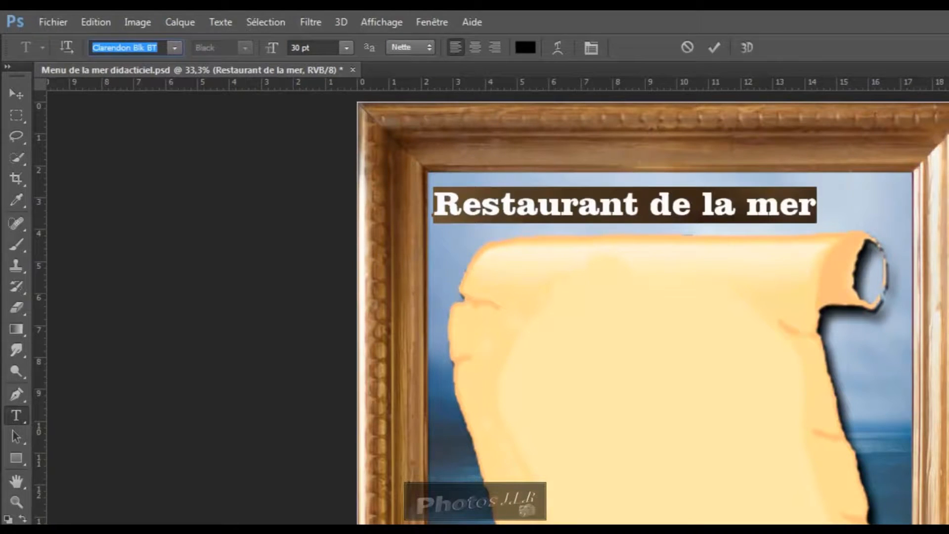
key("Down")
key("Down")
key("Down")
key("Down")
key("Down")
key("Down")
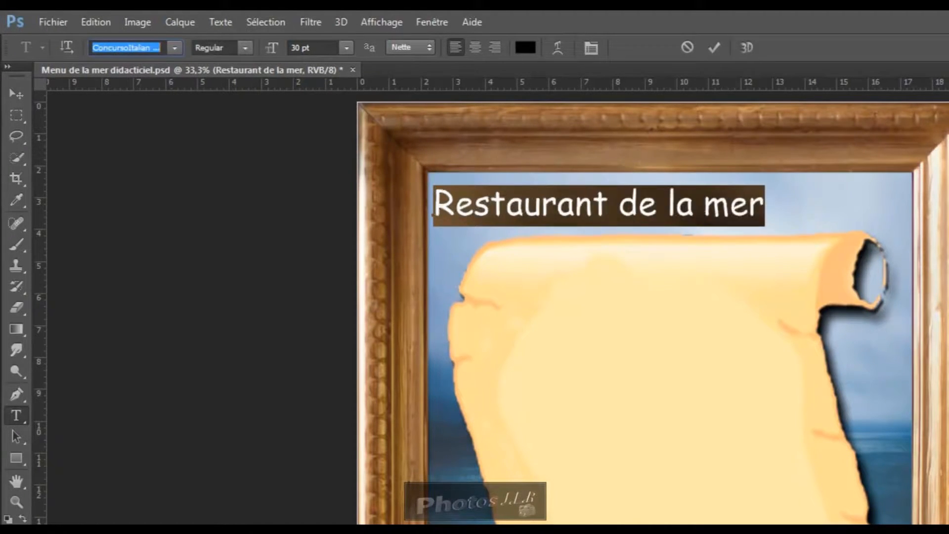
key("Down")
key("Down")
key("Down")
key("Down")
key("Down")
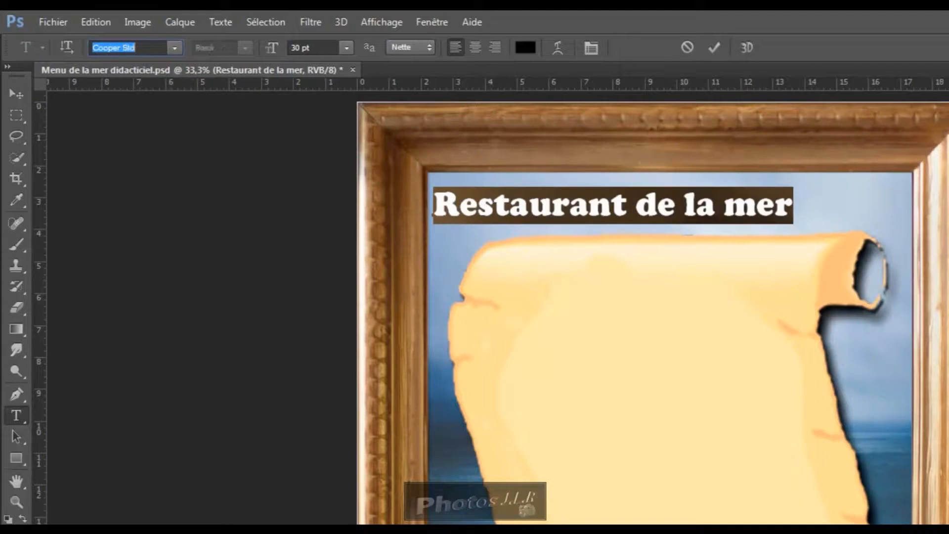
key("Down")
key("Down")
key("Down")
key("Down")
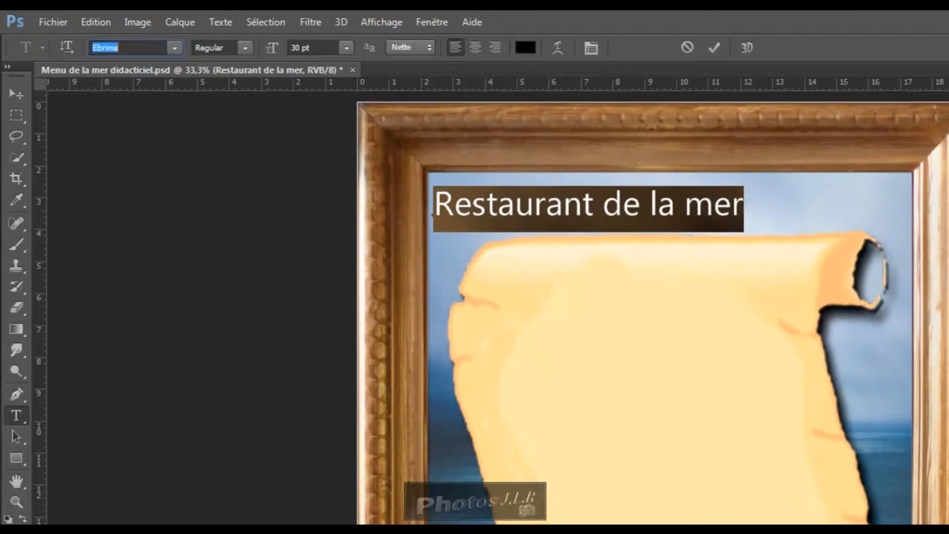
key("Down")
key("Down")
key("Down")
key("Down")
key("Down")
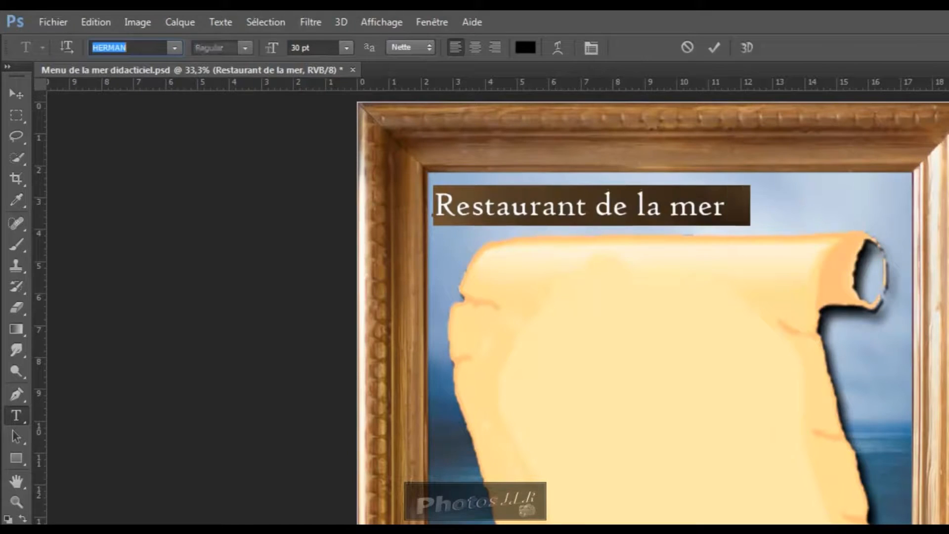
key("Down")
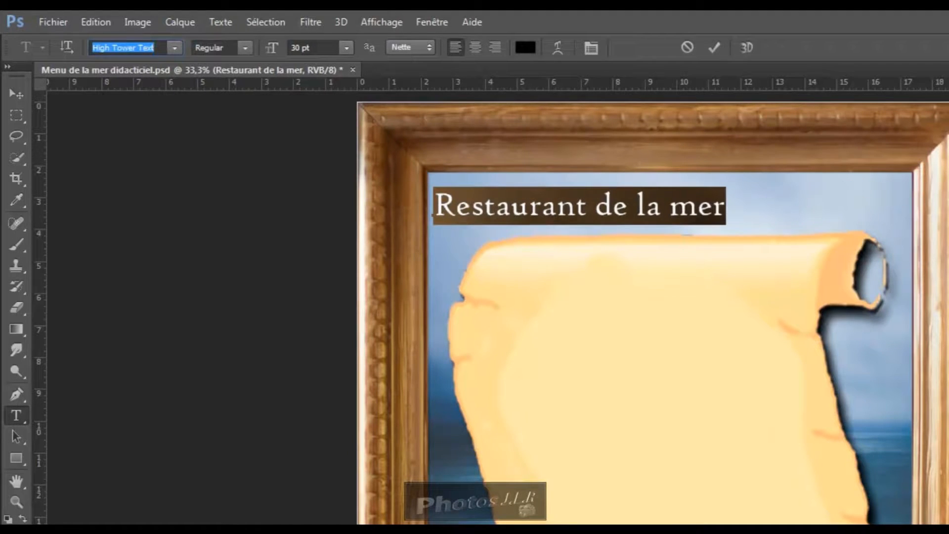
key("Up")
key("Down")
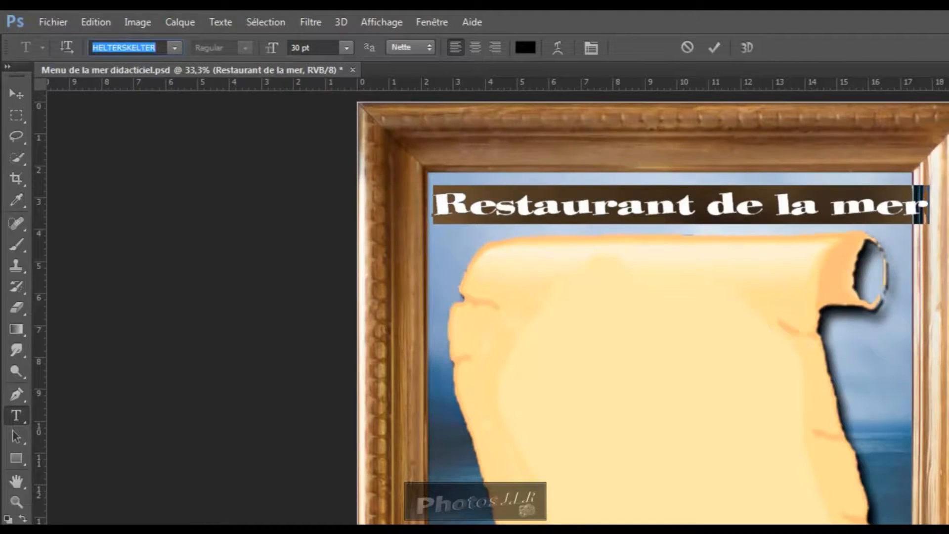
key("Up")
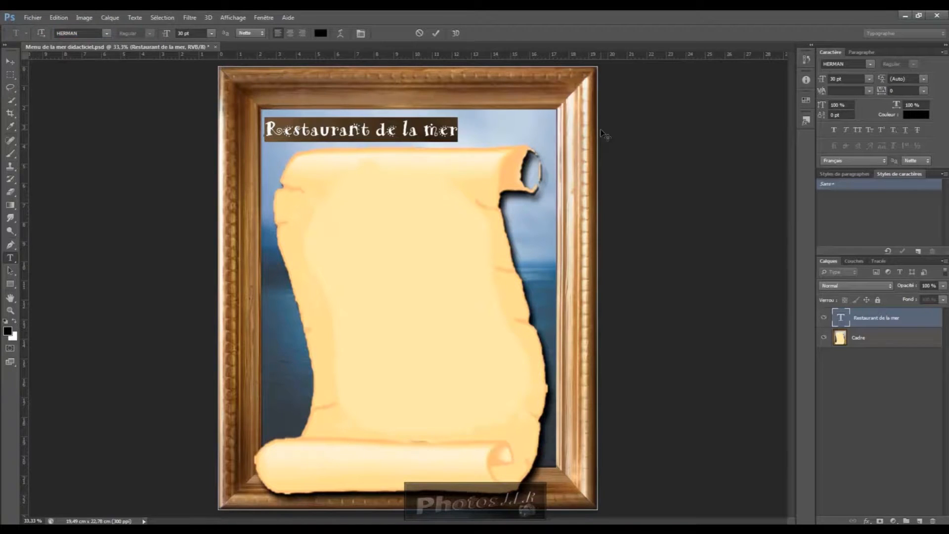
key("ctrl+Return")
key("v")
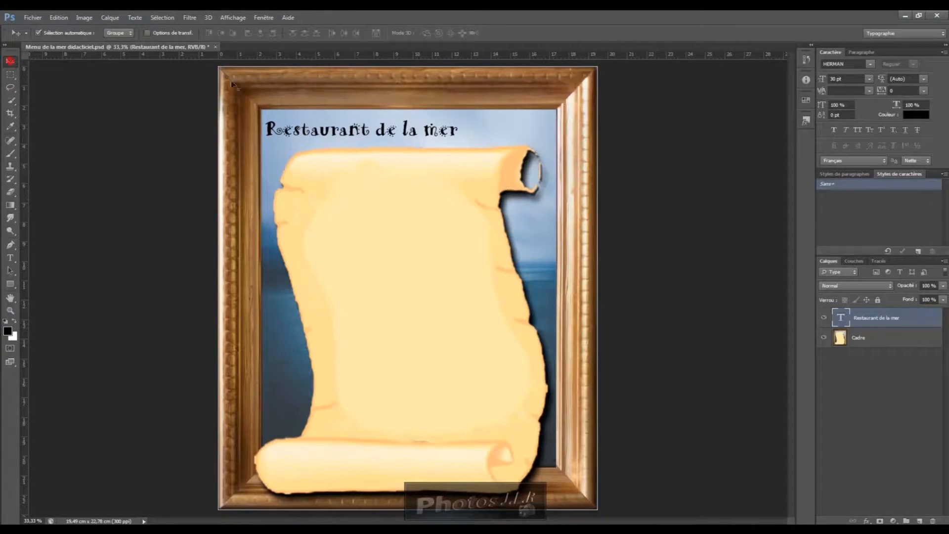
left_click_drag(361, 135, 405, 139)
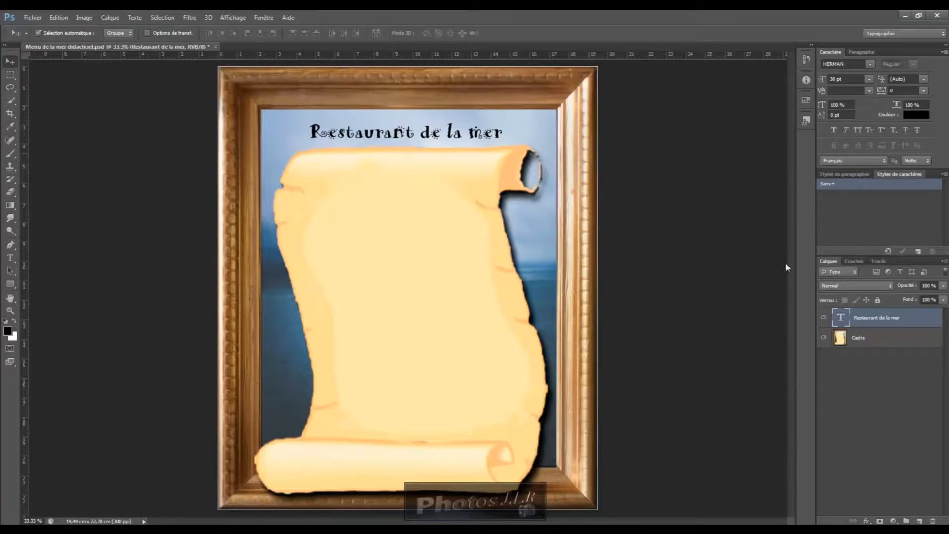
- Apply faux bold and all caps to the title text, and move it left to recentre it between the frame's sides
double_click(842, 320)
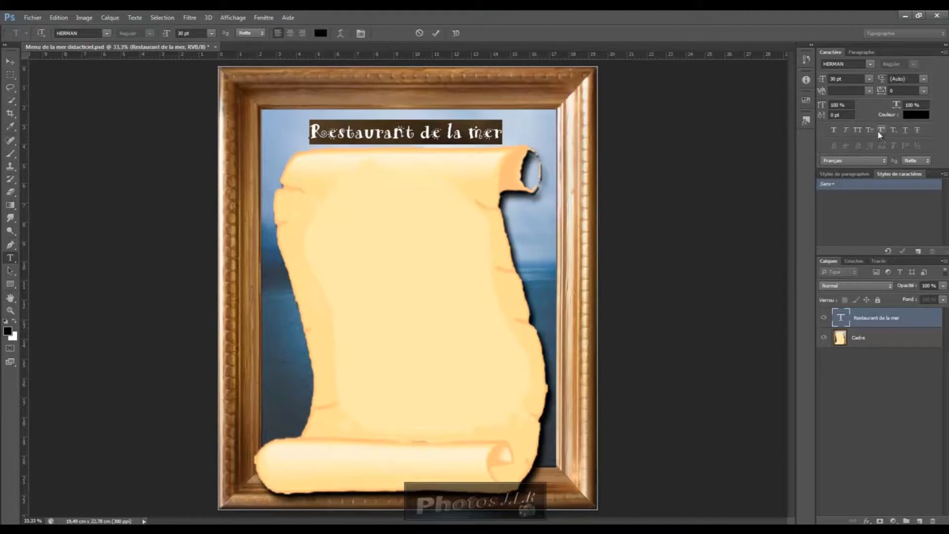
left_click(834, 129)
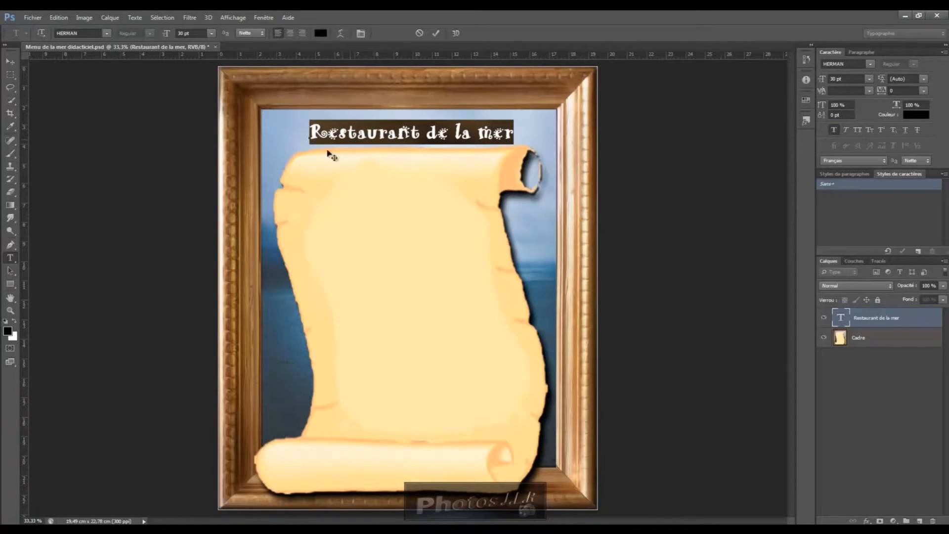
left_click(859, 131)
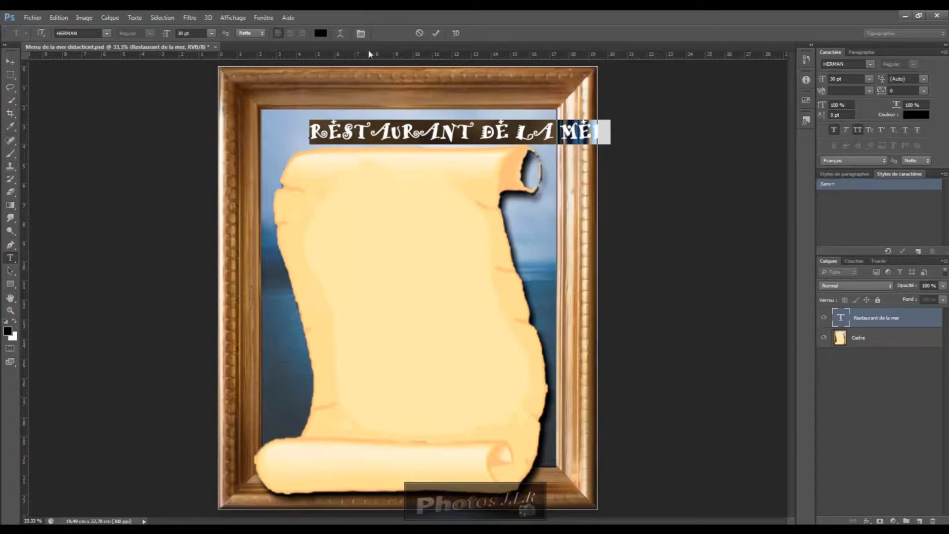
left_click(436, 34)
key("v")
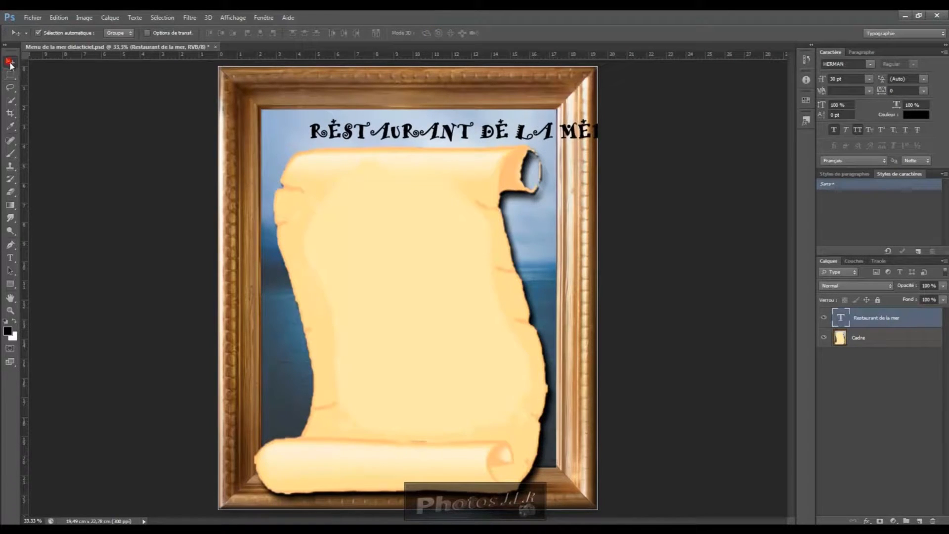
left_click_drag(451, 137, 403, 134)
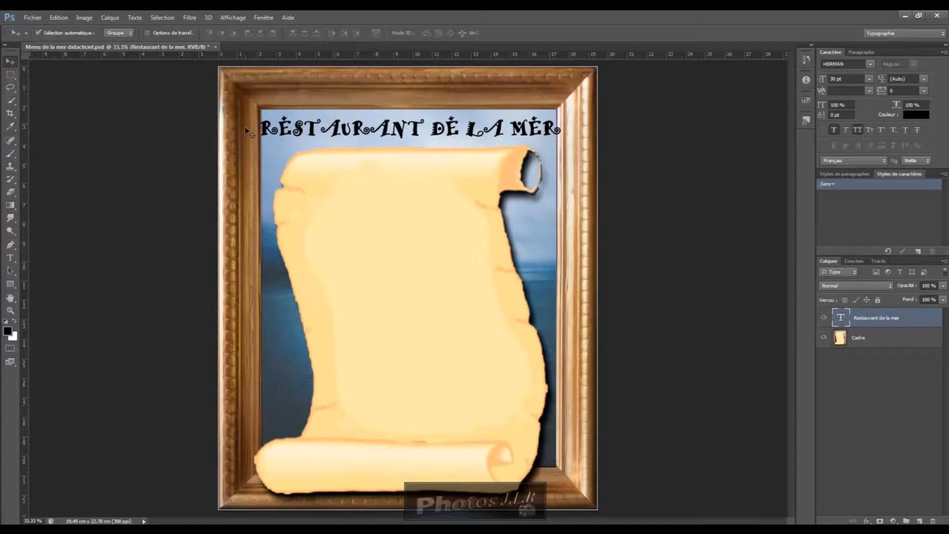
- Free-transform the title to about 95.7% width and 155% height so it fills the space between the frame's sides and the scroll
left_click(59, 18)
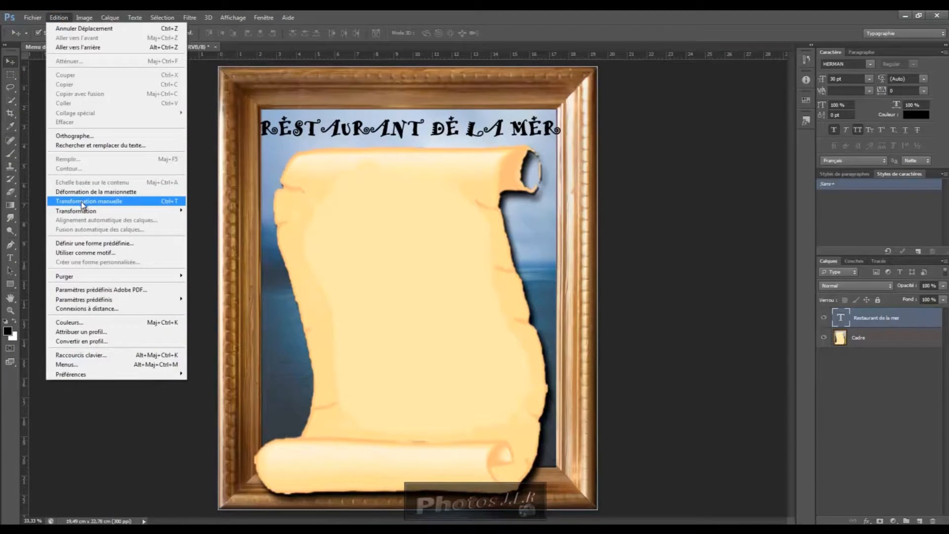
left_click(82, 202)
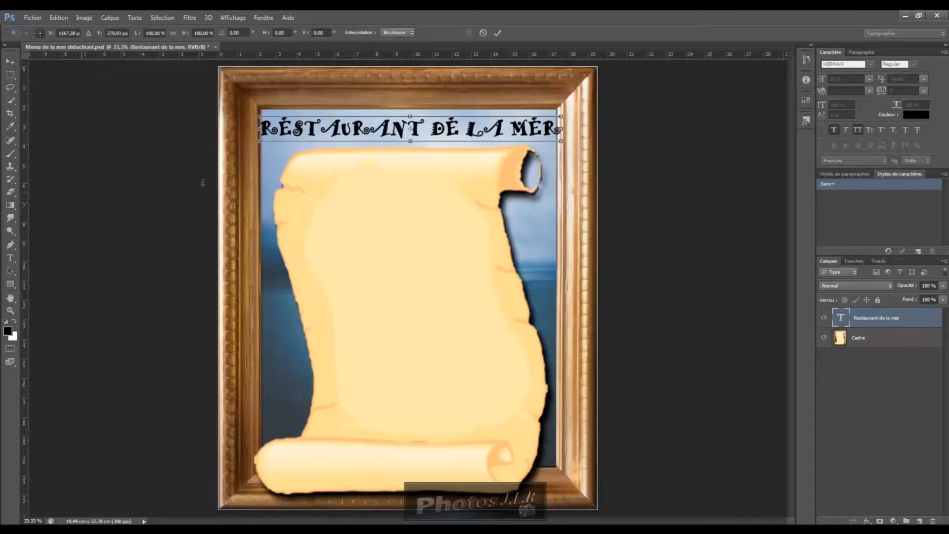
left_click_drag(259, 128, 265, 129)
left_click_drag(563, 129, 554, 128)
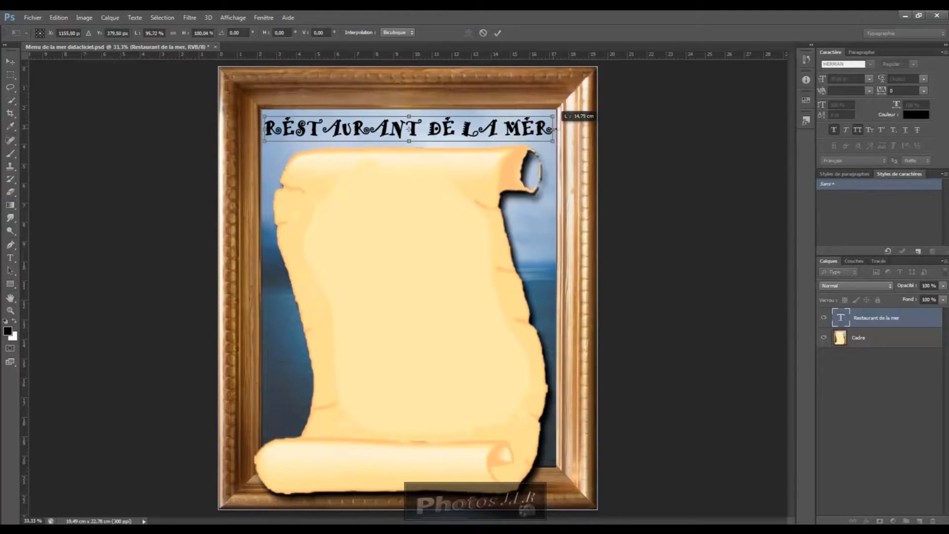
left_click_drag(409, 116, 409, 109)
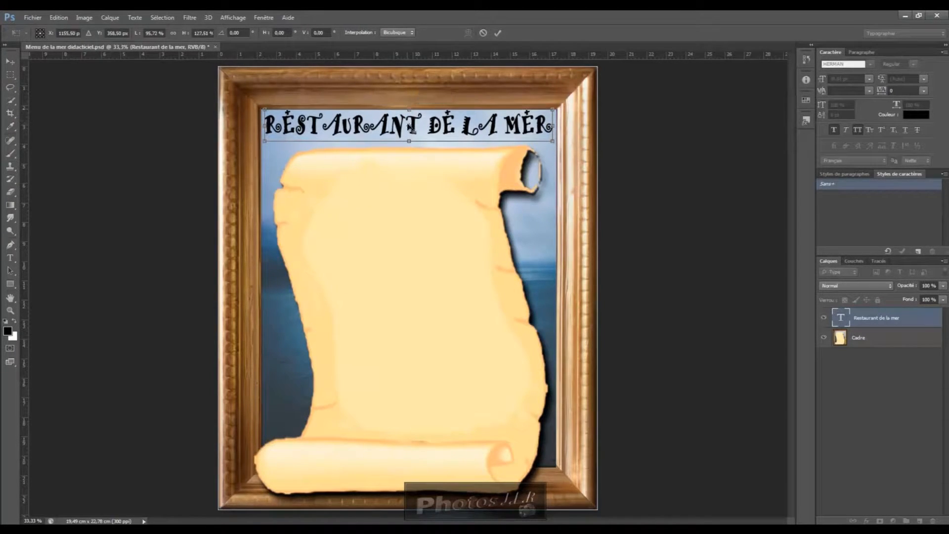
left_click_drag(409, 142, 410, 149)
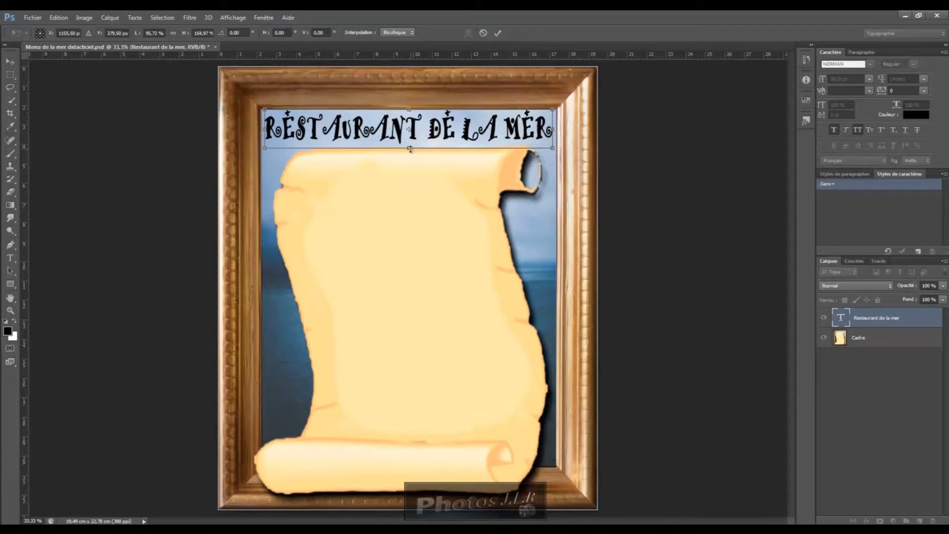
left_click(498, 33)
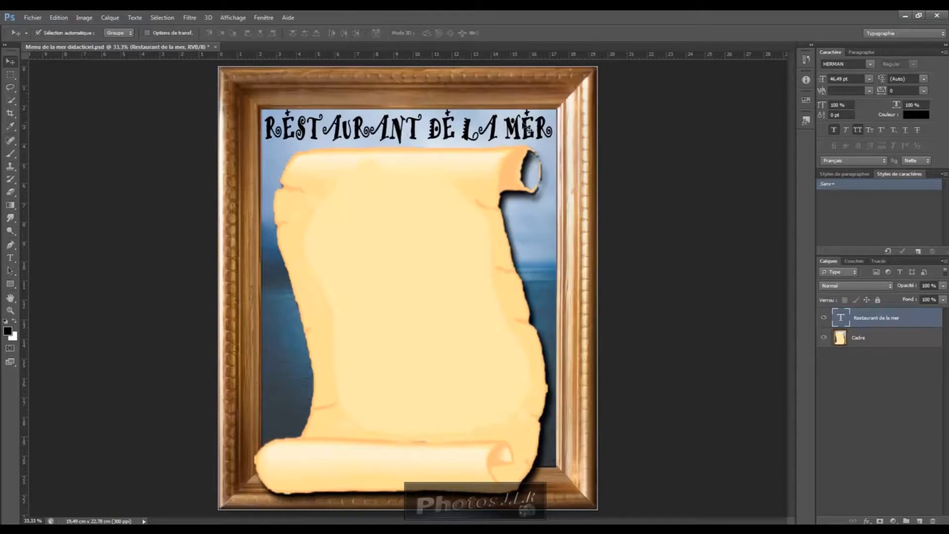
double_click(842, 321)
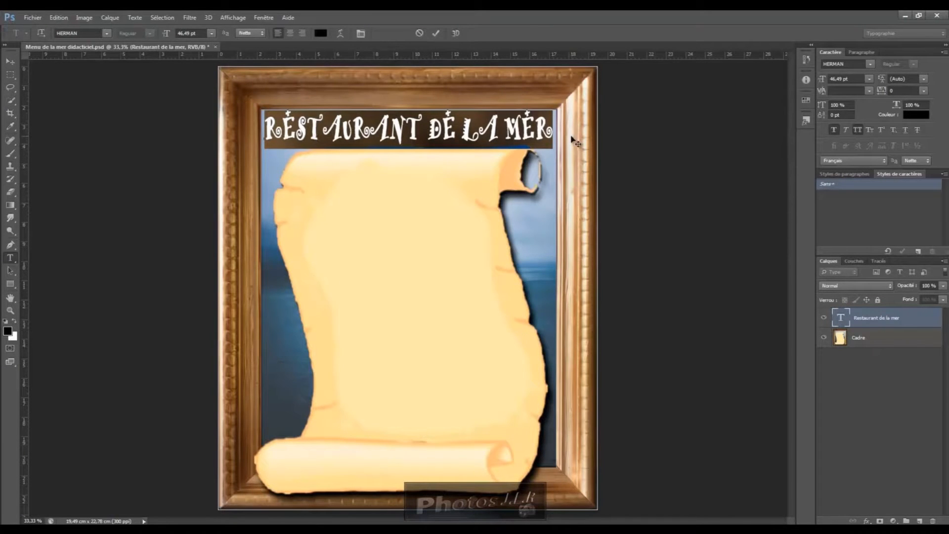
left_click(434, 33)
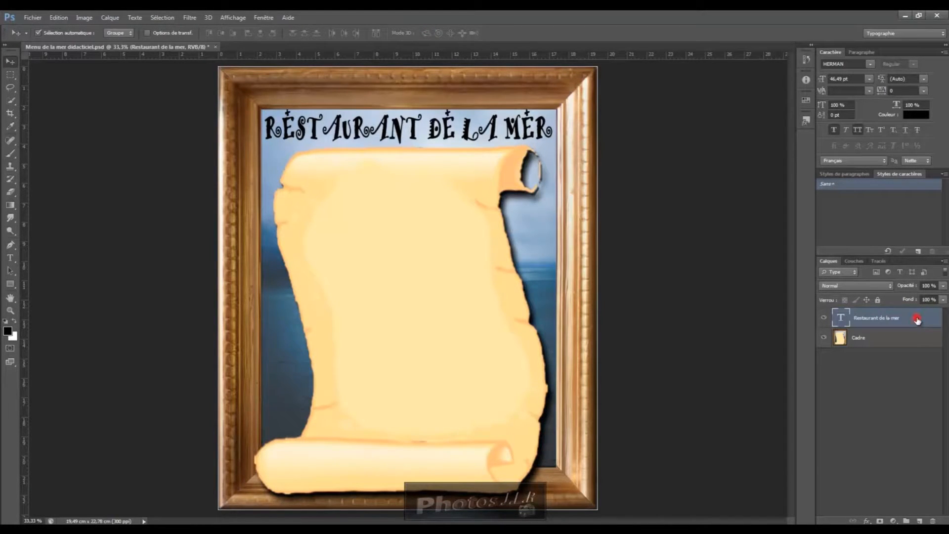
- Add a drop shadow (Ombre portée) to the title layer and set its colour to light blue 688cf0
double_click(918, 320)
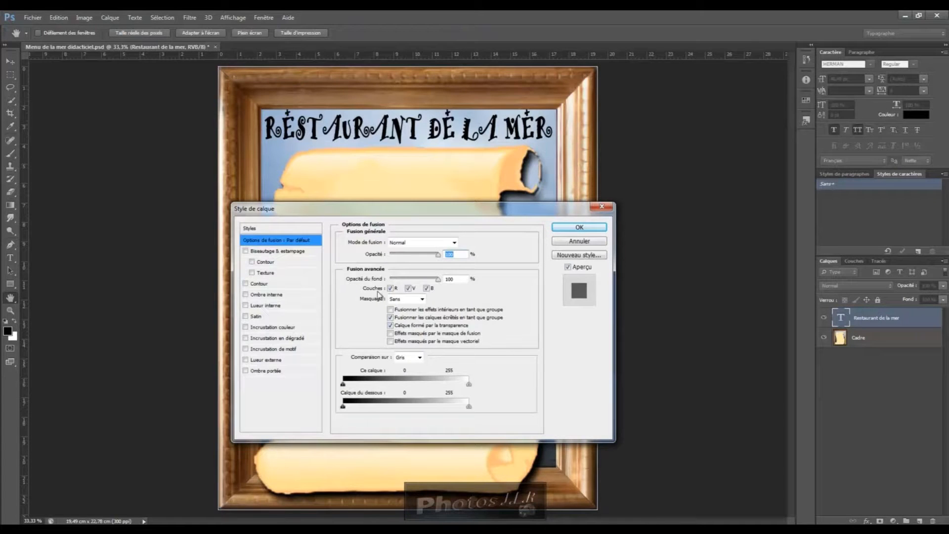
left_click(254, 371)
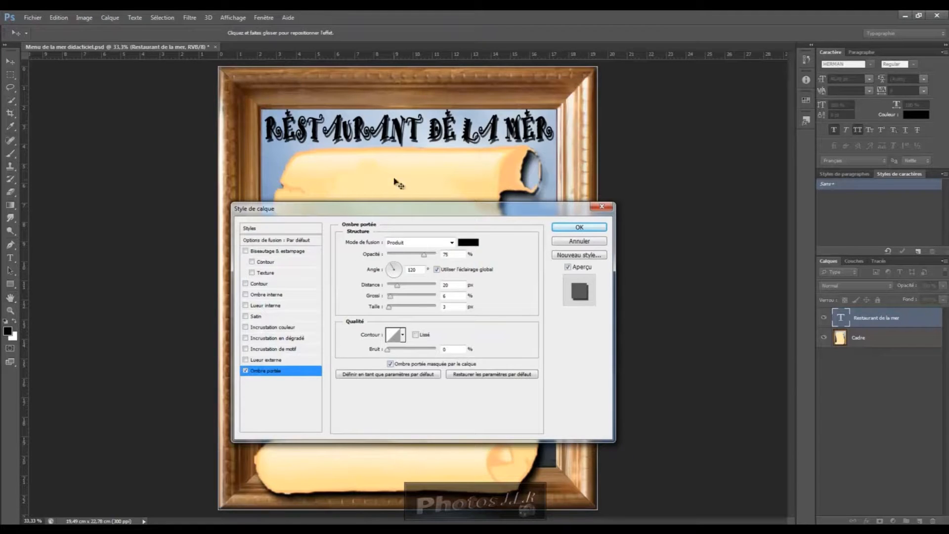
left_click(470, 243)
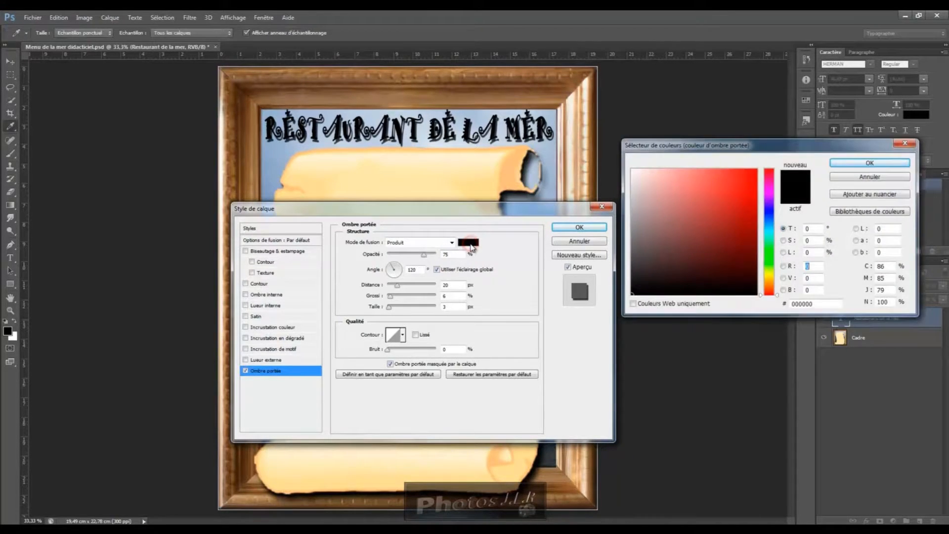
left_click(769, 216)
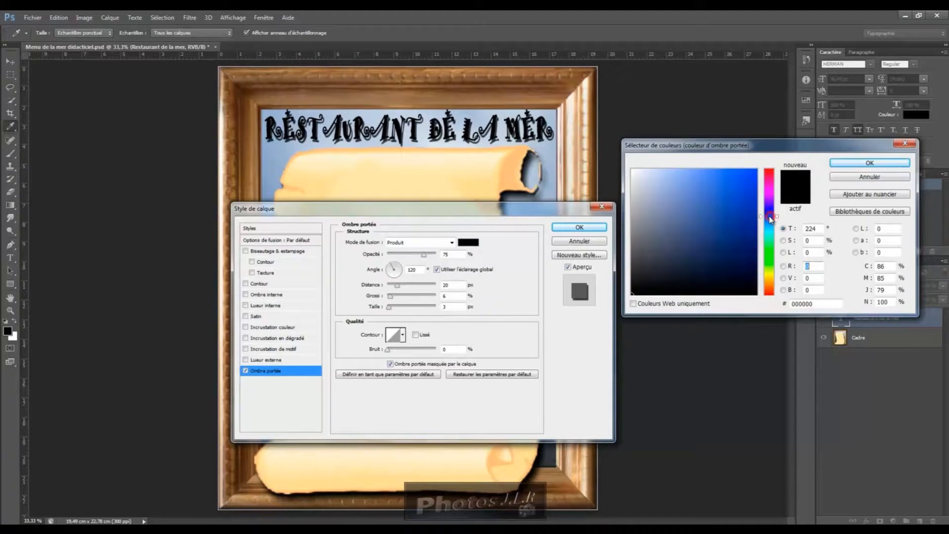
left_click(712, 176)
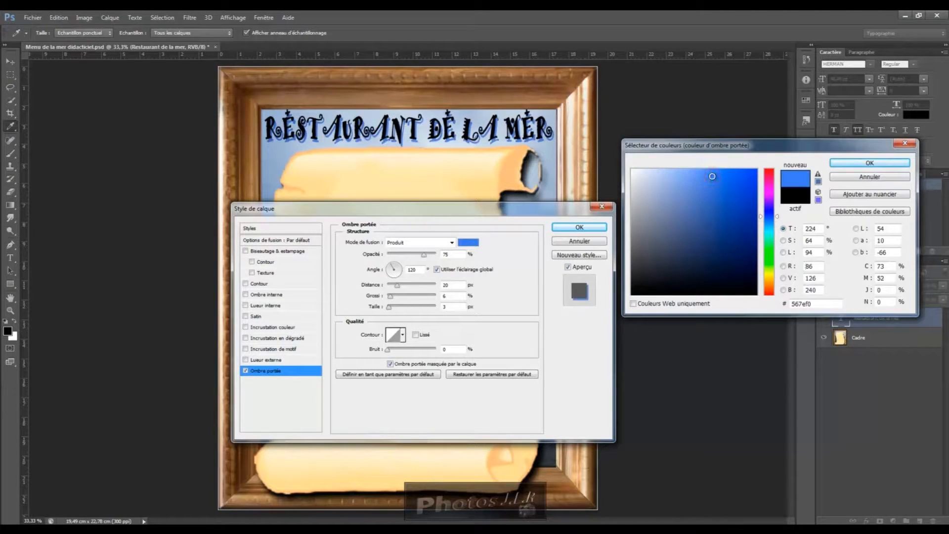
left_click(701, 175)
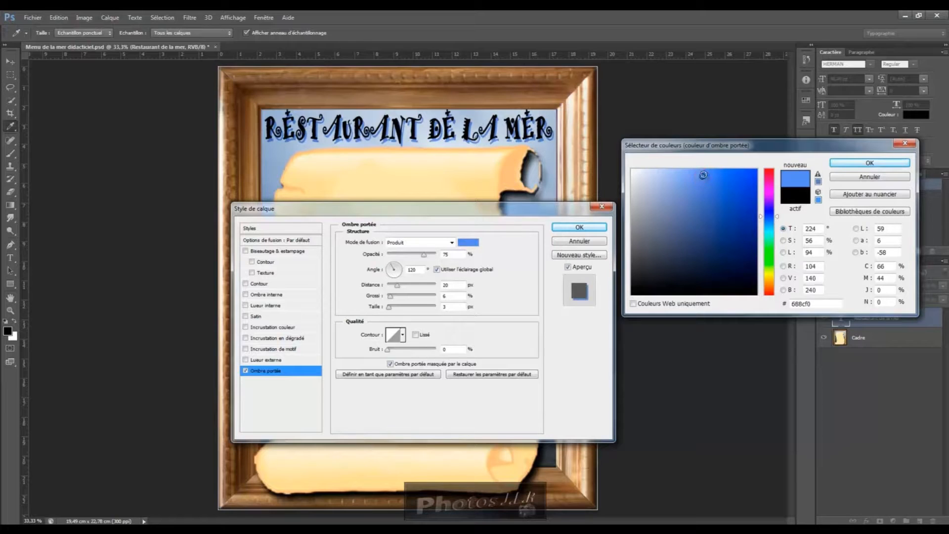
left_click(870, 164)
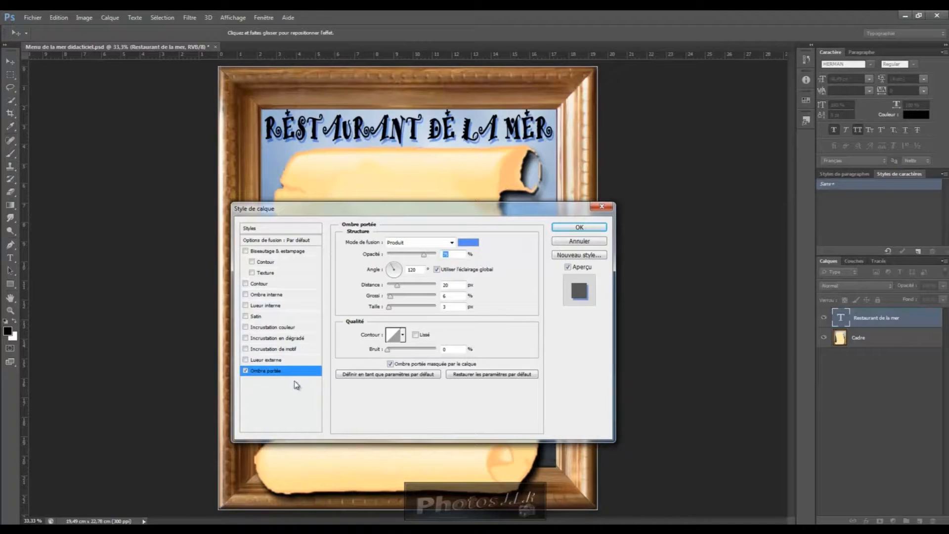
- Add a pattern overlay (Incrustation de motif) to the title and open its pattern choices
left_click(263, 350)
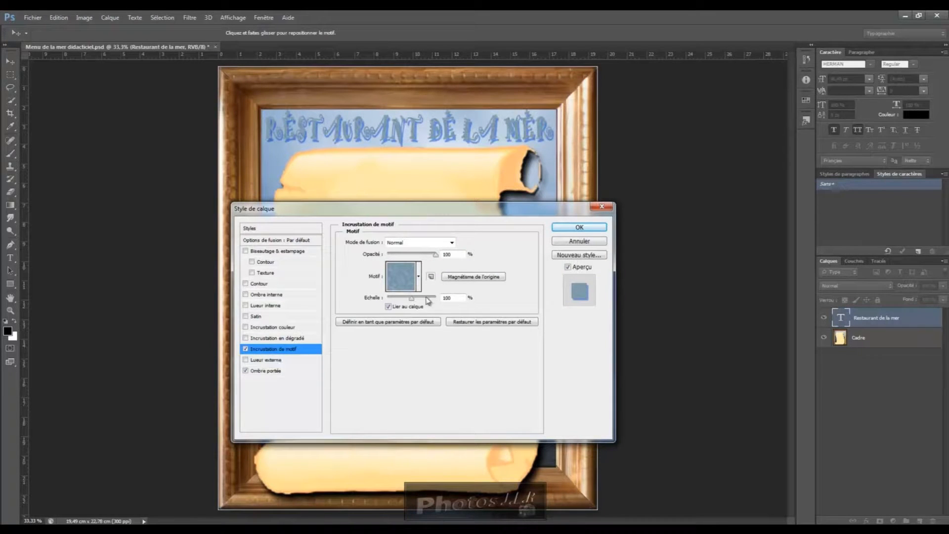
left_click(420, 276)
left_click(420, 276)
left_click(420, 275)
- Replace the available overlay patterns with the Nature set and look through them
left_click(457, 301)
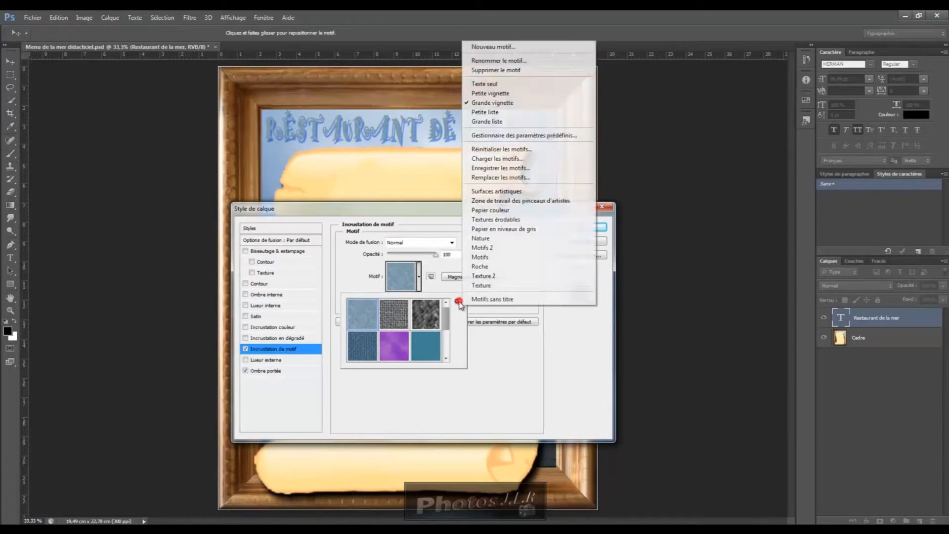
left_click(483, 238)
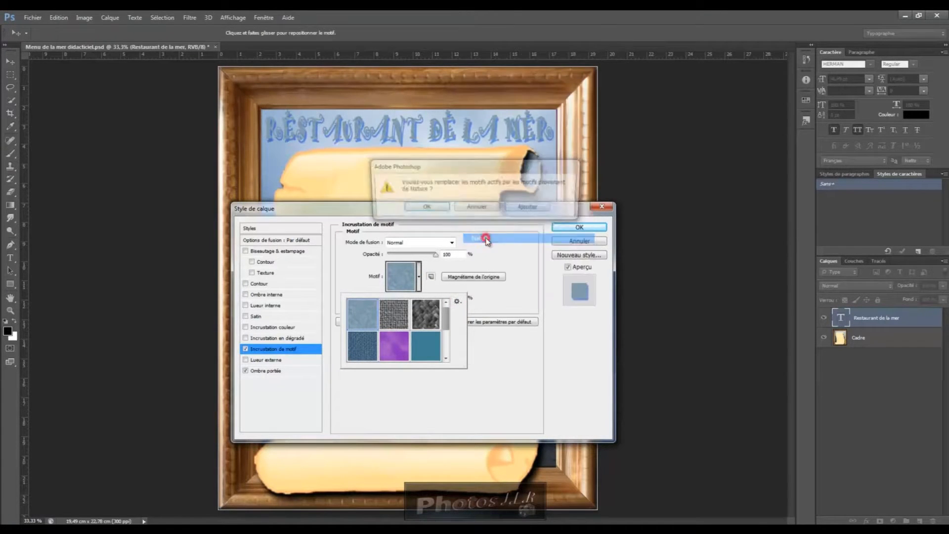
left_click(441, 210)
left_click_drag(445, 315, 447, 341)
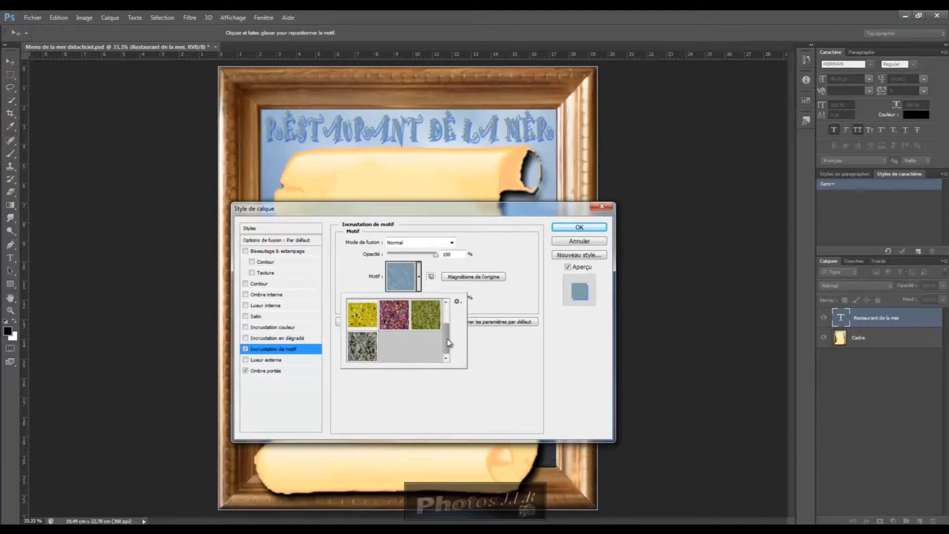
- Replace the available overlay patterns with the Motifs 2 set and browse its patterns
left_click(418, 277)
left_click(418, 277)
left_click(457, 301)
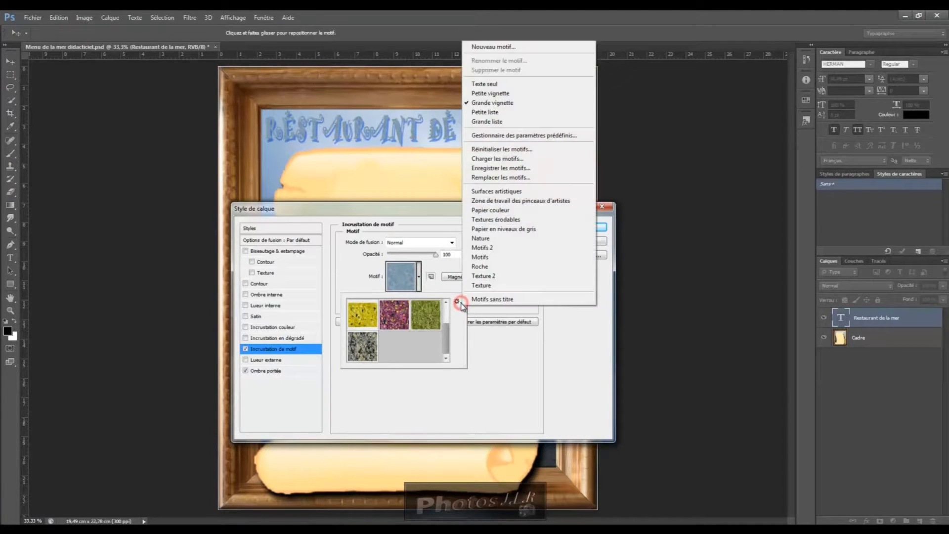
left_click(483, 247)
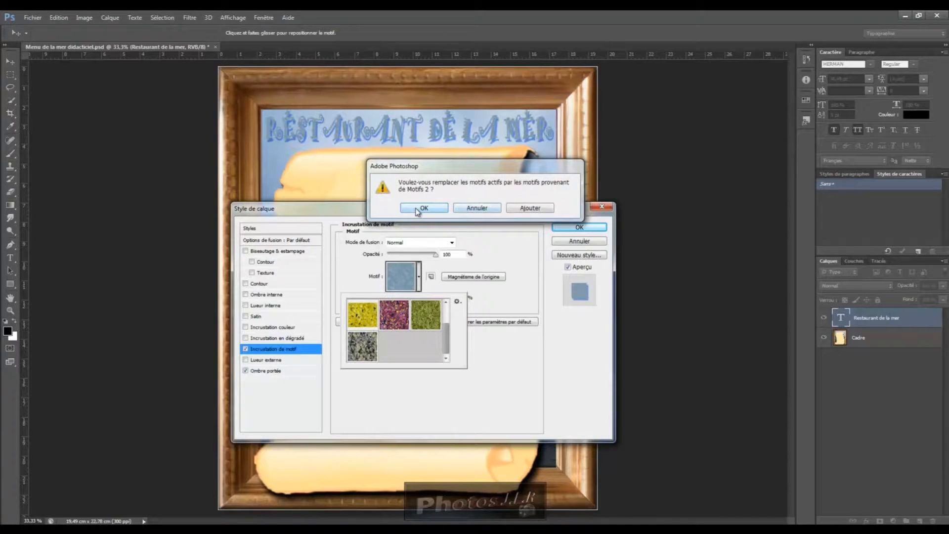
left_click(417, 209)
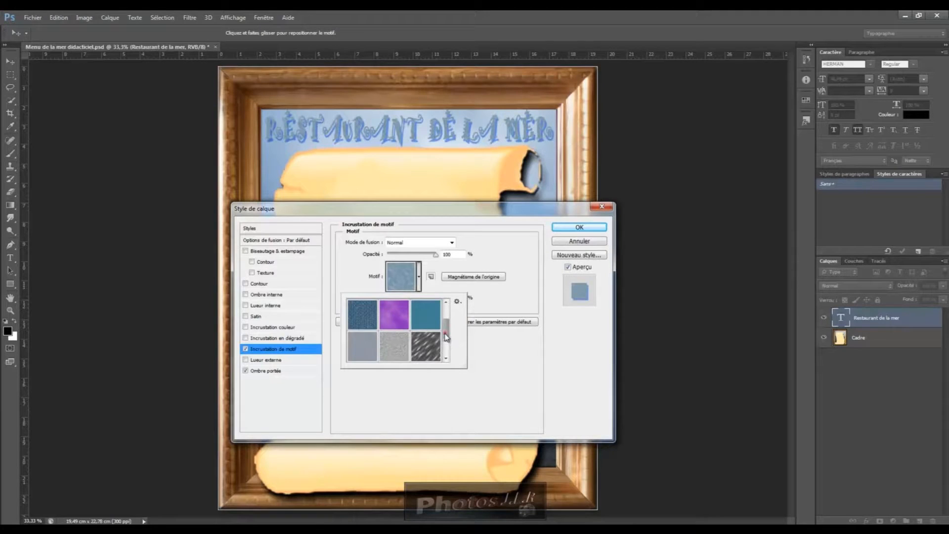
scroll(448, 339, "up", 1)
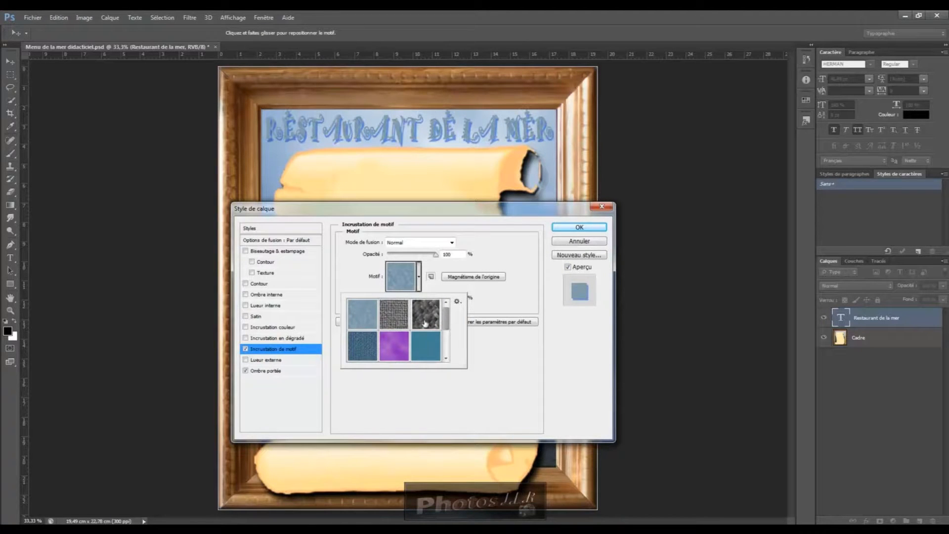
- Compare the light blue and dark blue-violet patterns on the title, and apply the dark blue-violet wavy pattern
left_click(361, 321)
left_click_drag(449, 315, 448, 336)
right_click(447, 337)
left_click(396, 351)
left_click(394, 350)
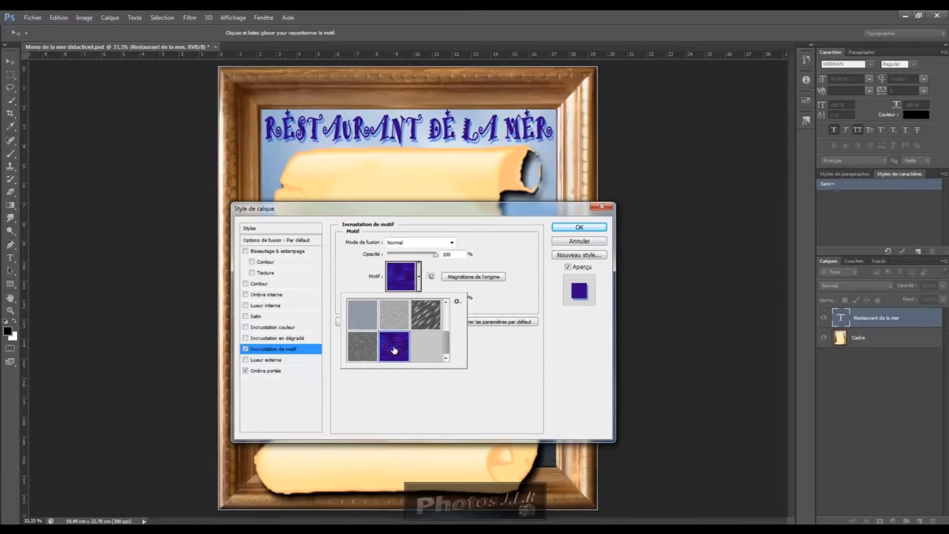
mouse_move(447, 344)
left_mouse_down()
mouse_move(449, 317)
mouse_move(450, 349)
left_mouse_up()
left_click(363, 315)
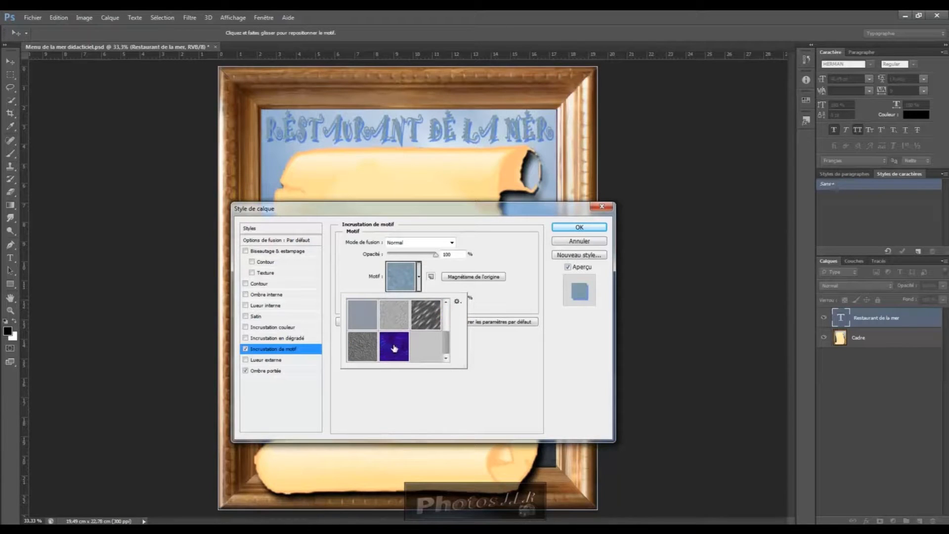
left_click(395, 348)
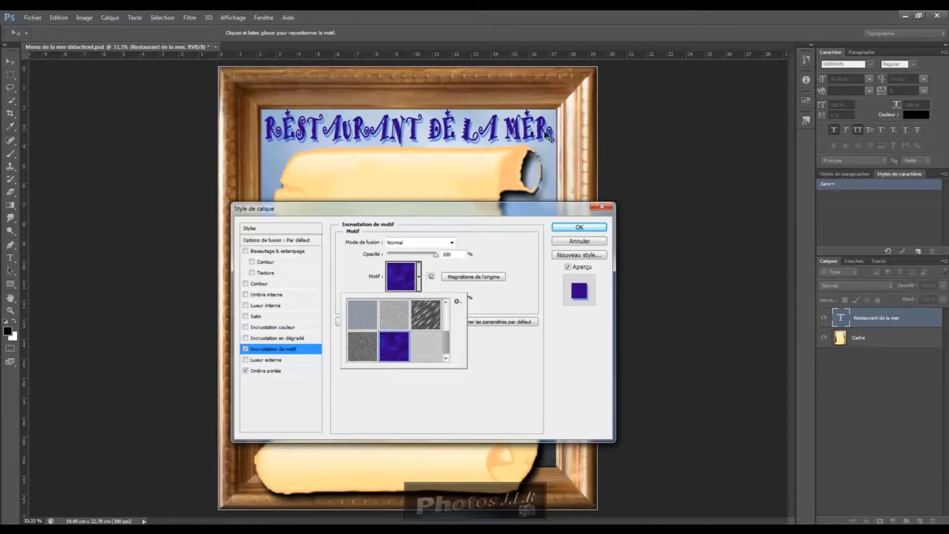
left_click(505, 300)
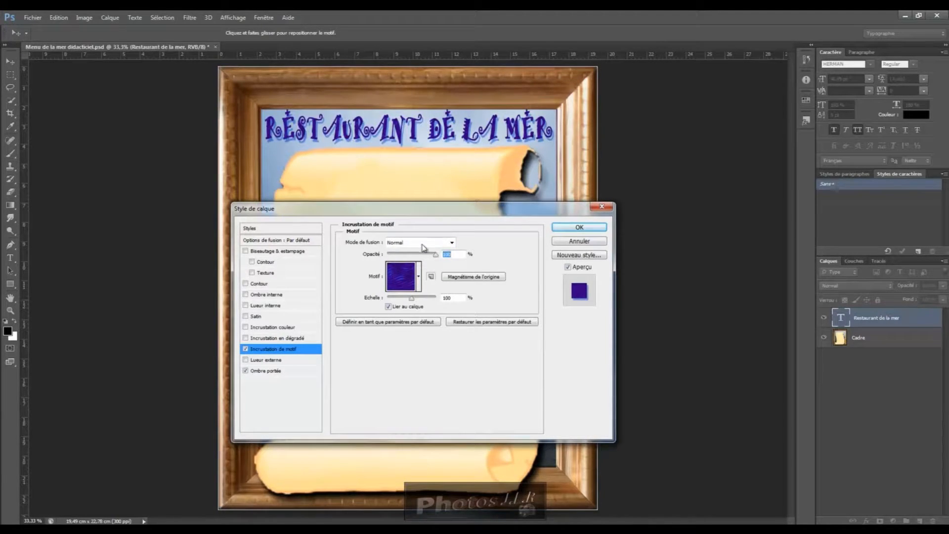
- Try successive blend modes for the pattern overlay and set it to Eclaircir
left_click(452, 243)
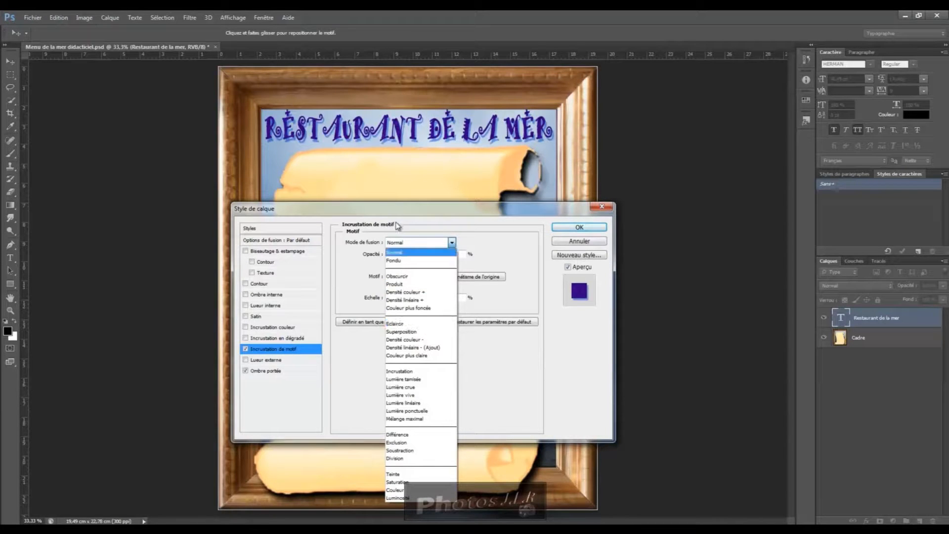
left_click(399, 244)
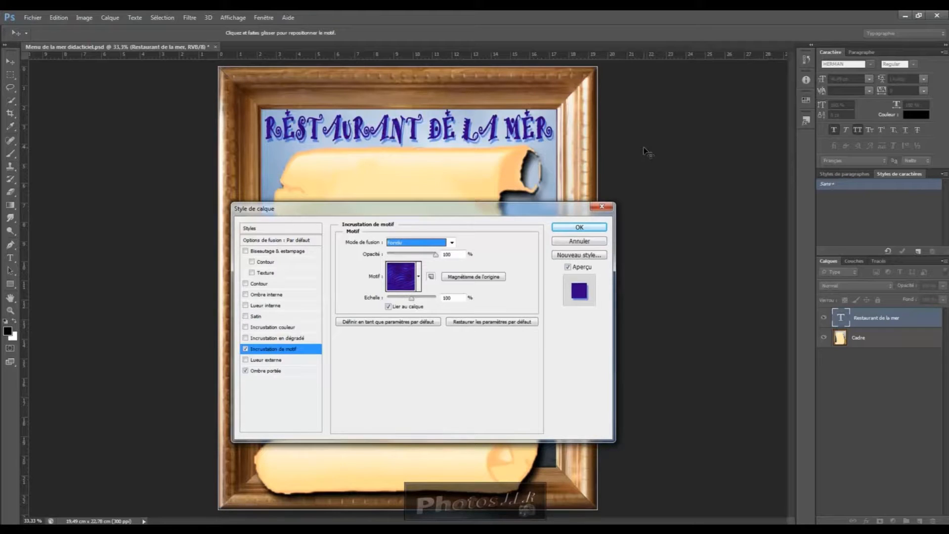
key("Down")
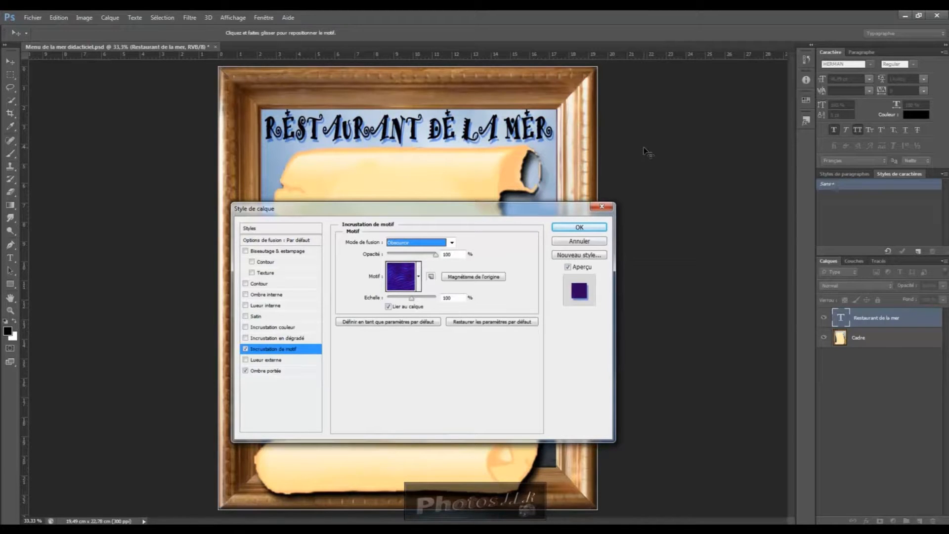
key("Down")
key("Down")
key("Down")
key("Down")
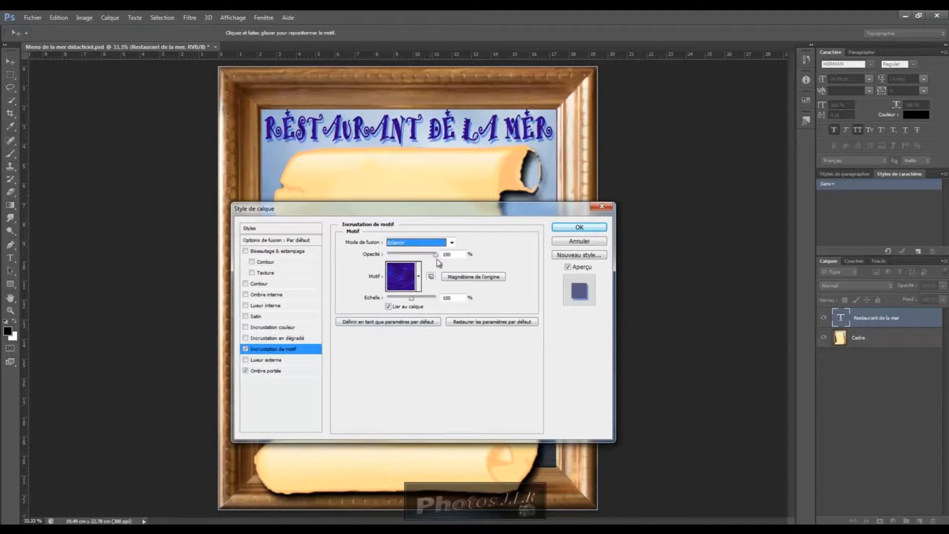
- Shrink the overlay pattern to its minimum scale, enlarge it again, keep the opacity at 100%, and apply the layer style
mouse_move(436, 254)
left_mouse_down()
mouse_move(386, 255)
mouse_move(441, 256)
left_mouse_up()
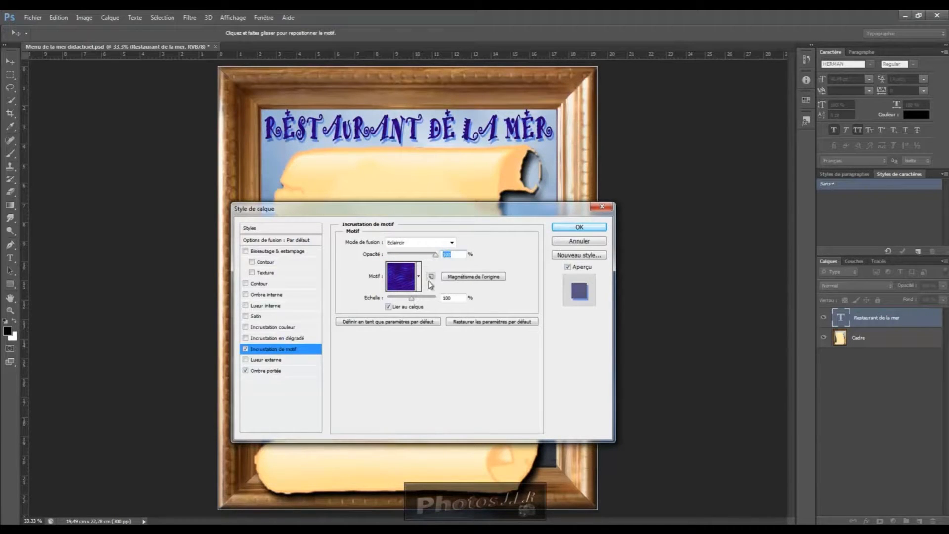
left_click_drag(411, 299, 381, 300)
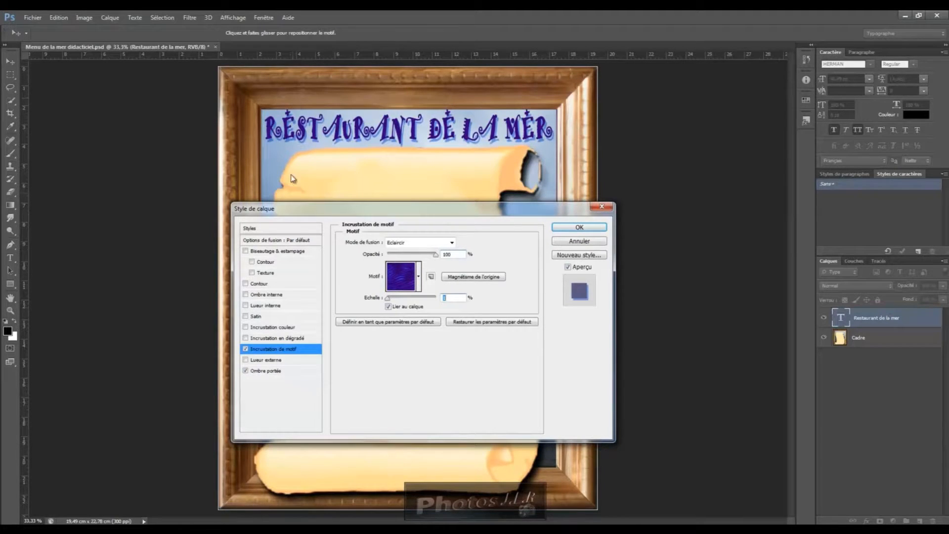
left_click_drag(387, 299, 427, 300)
left_click_drag(436, 256, 460, 260)
left_click(584, 232)
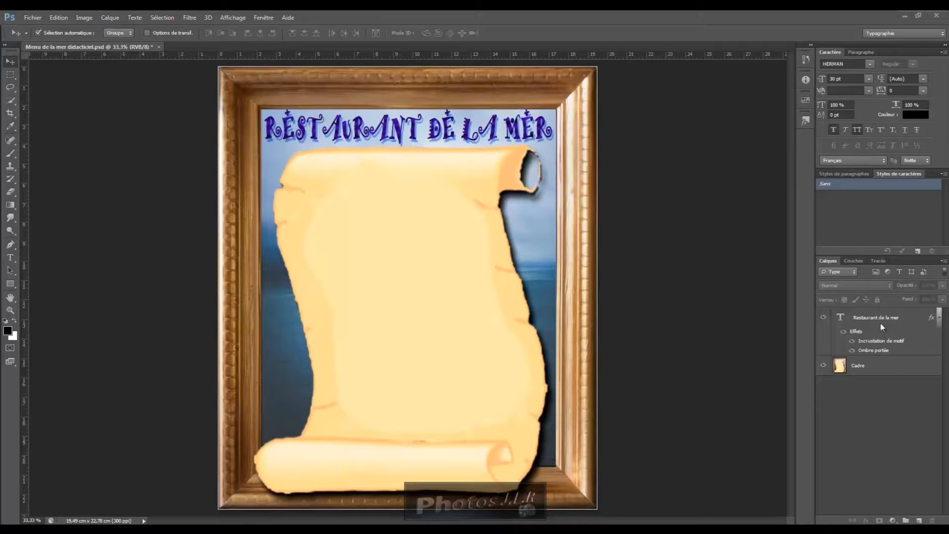
double_click(841, 319)
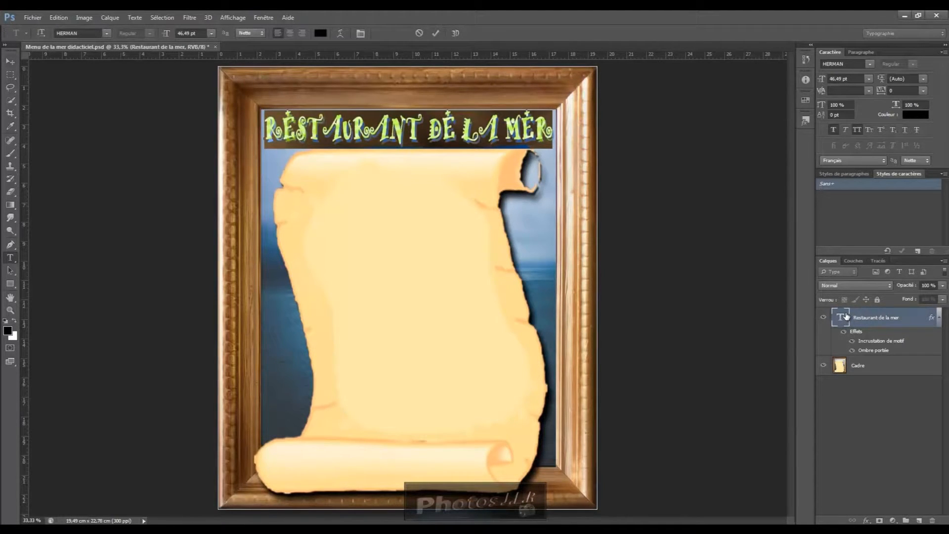
left_click(340, 33)
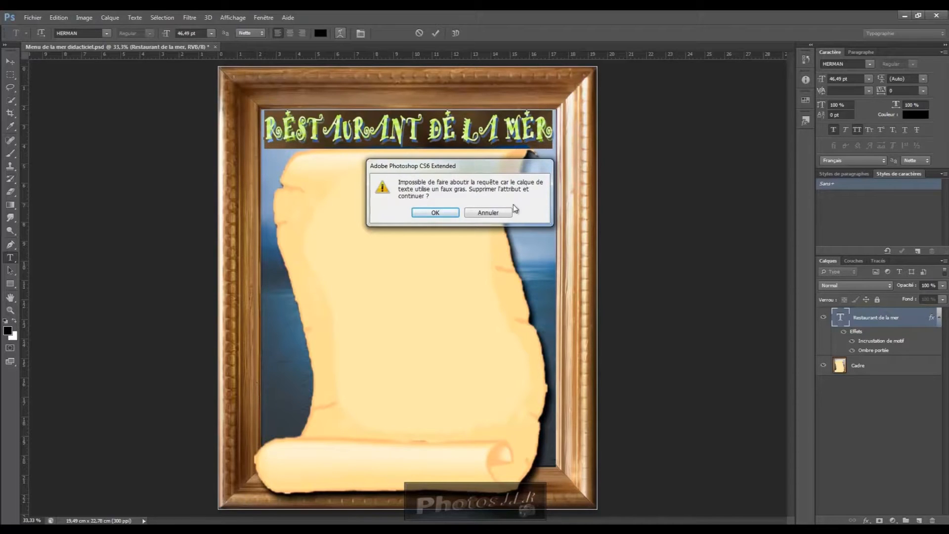
left_click(494, 213)
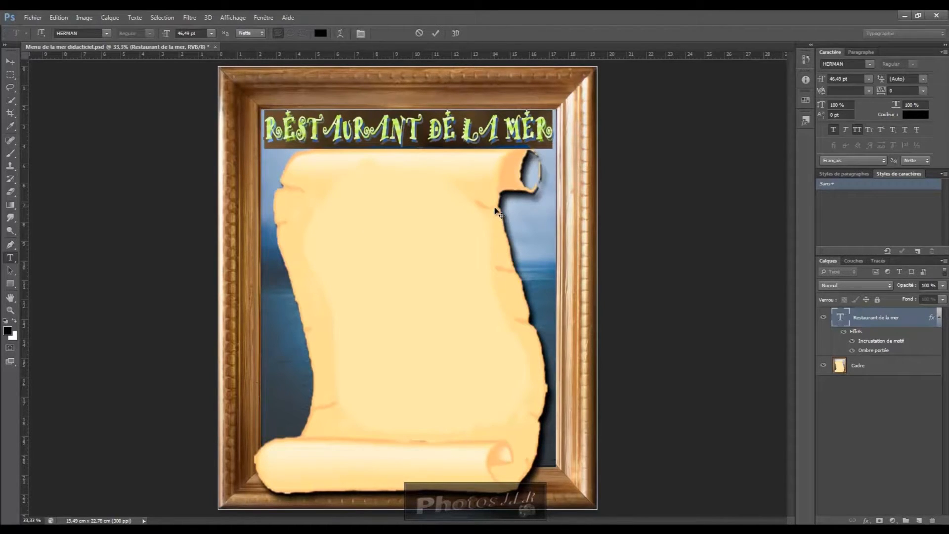
left_click(420, 33)
key("v")
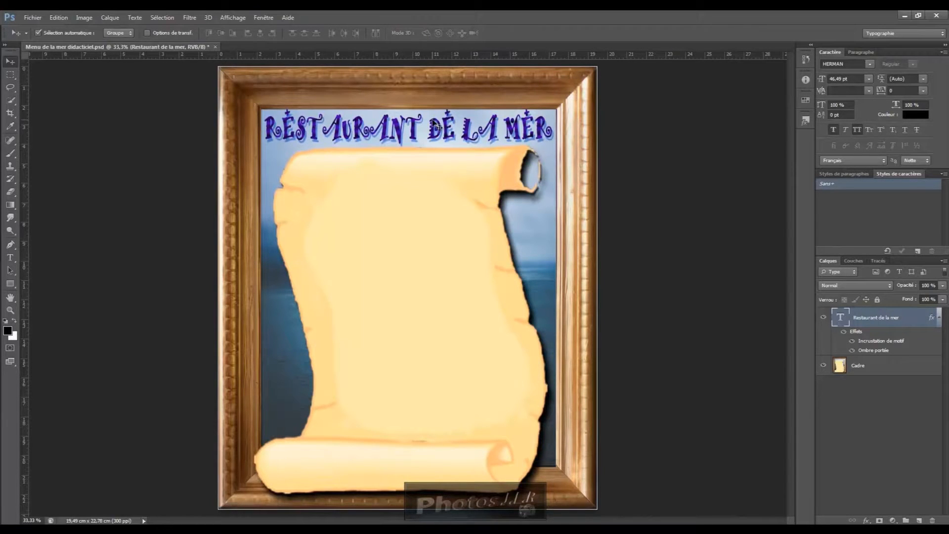
key("ctrl+t")
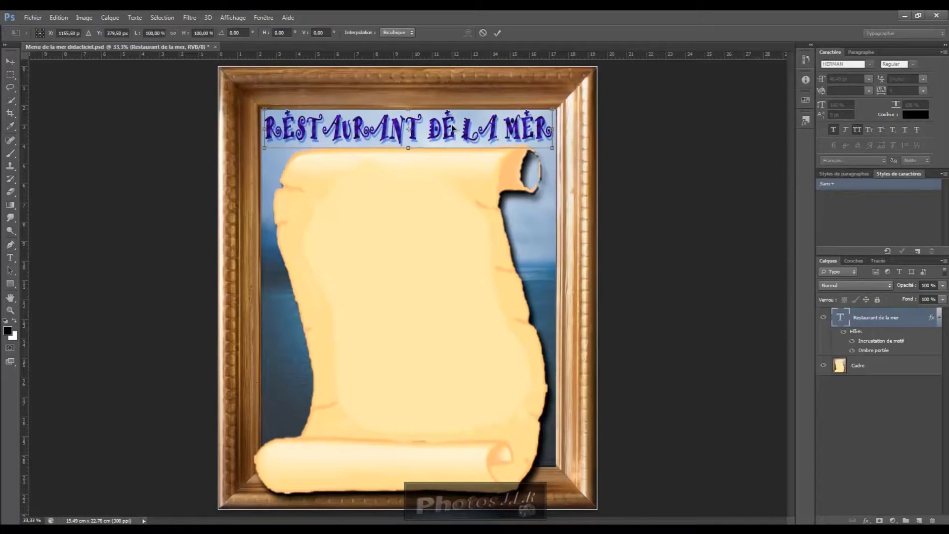
right_click(424, 129)
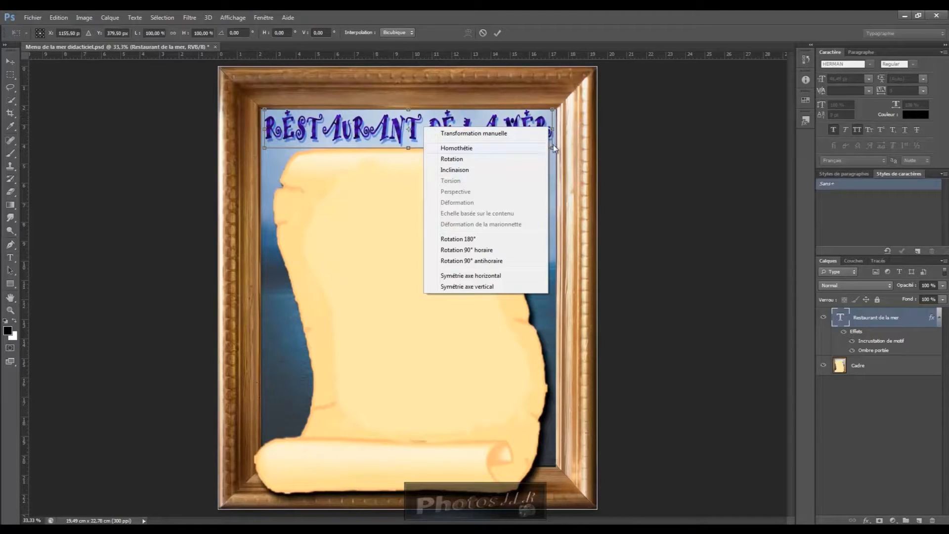
left_click(657, 110)
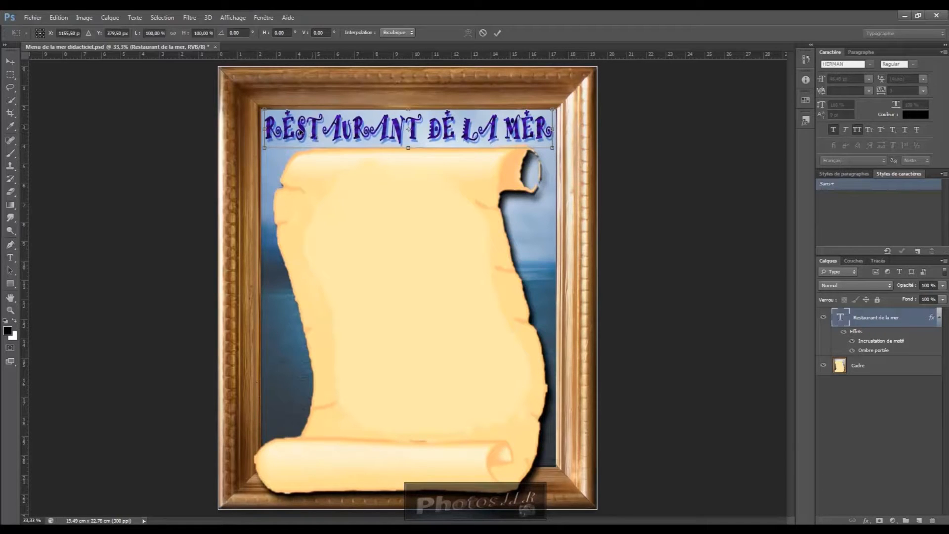
left_click(483, 33)
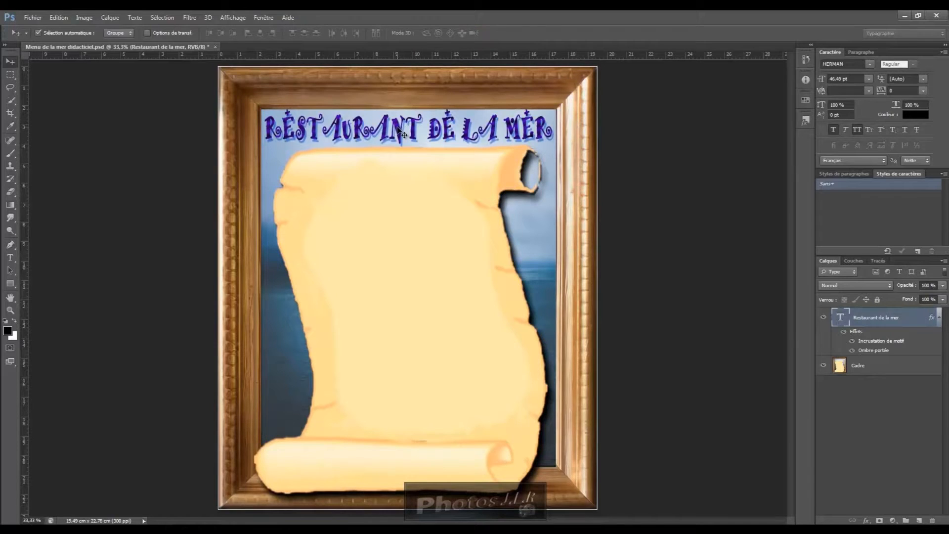
- Turn off faux bold on the title text and shift it slightly right and down above the scroll
left_click(834, 129)
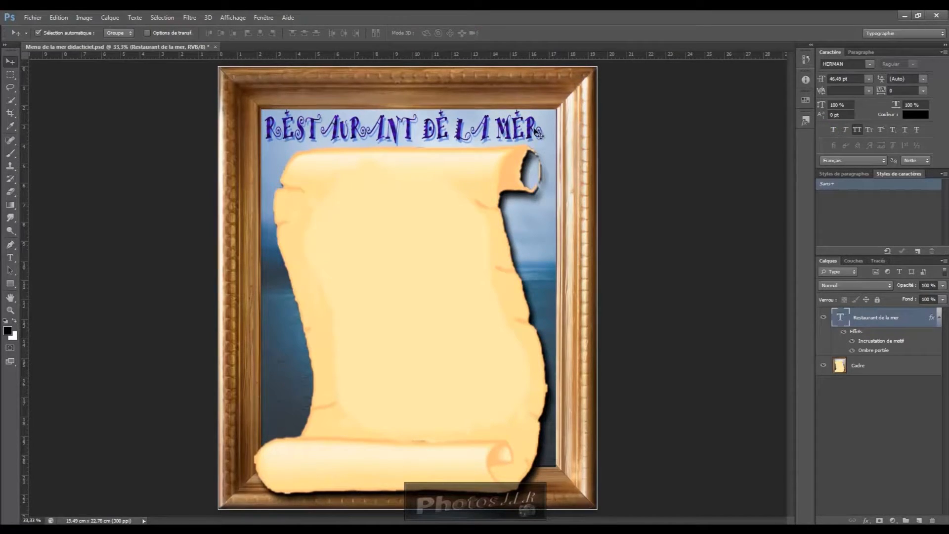
left_click_drag(391, 134, 396, 136)
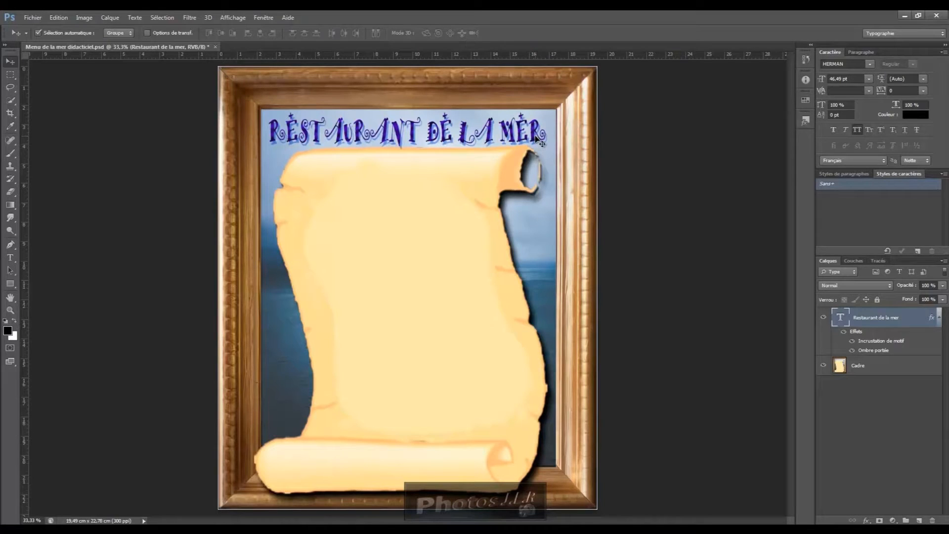
- Warp the title text with the horizontal Onde style, bend -72 %, horizontal and vertical distortion 0 %
double_click(841, 317)
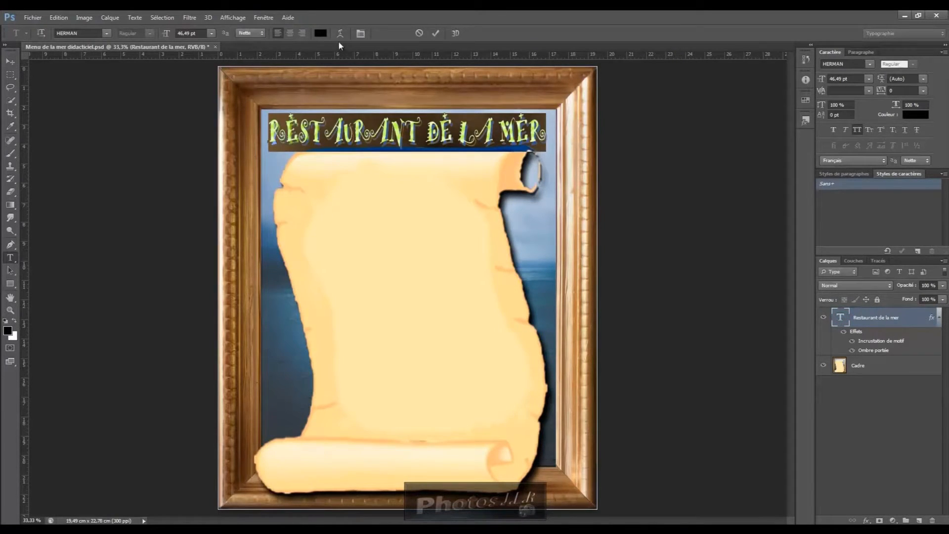
left_click(340, 34)
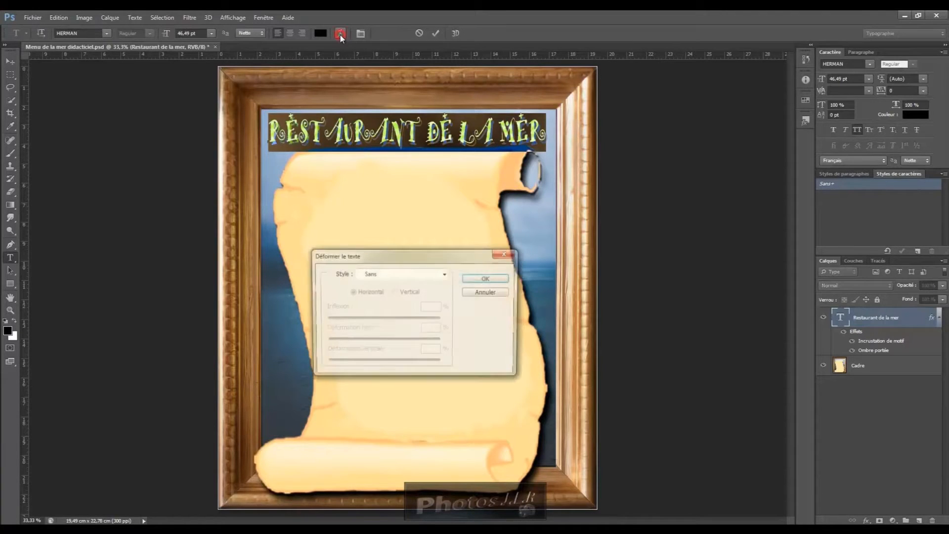
left_click(445, 275)
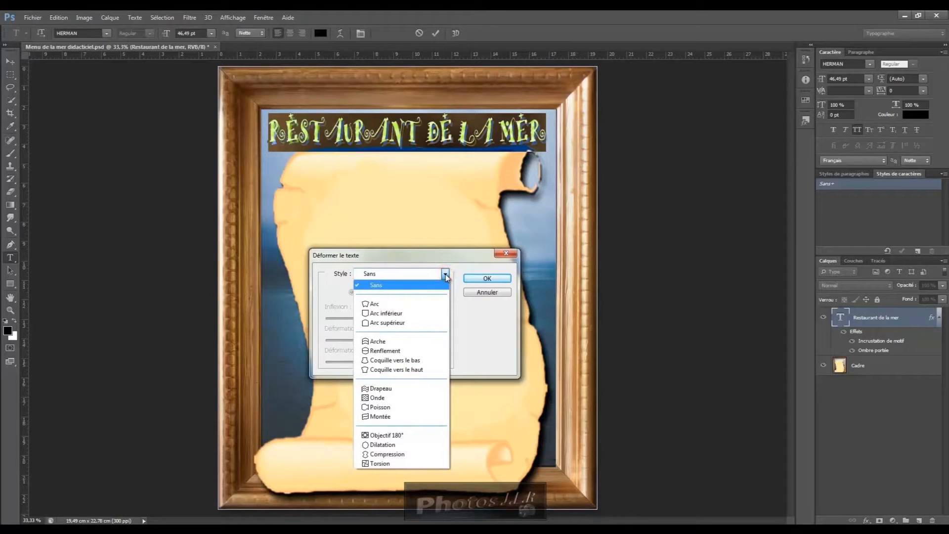
left_click(374, 399)
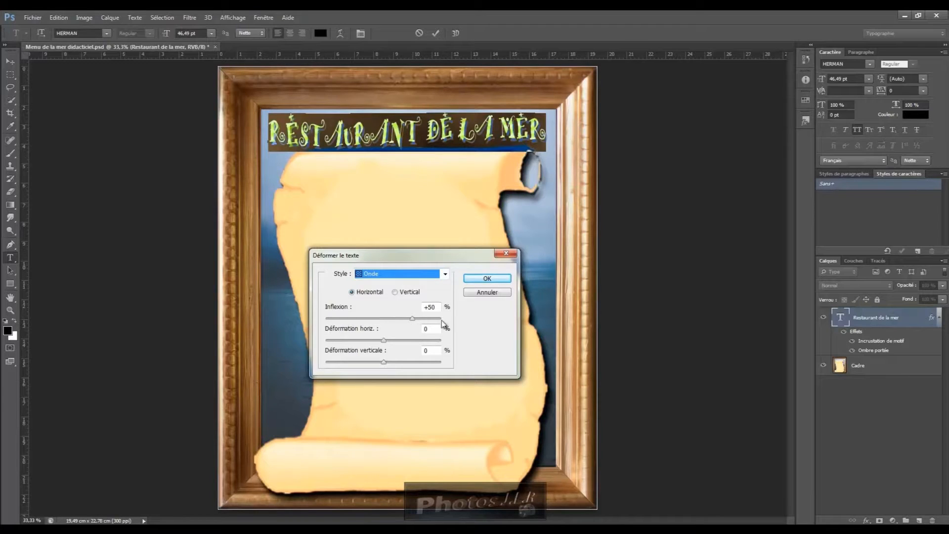
left_click_drag(413, 319, 387, 340)
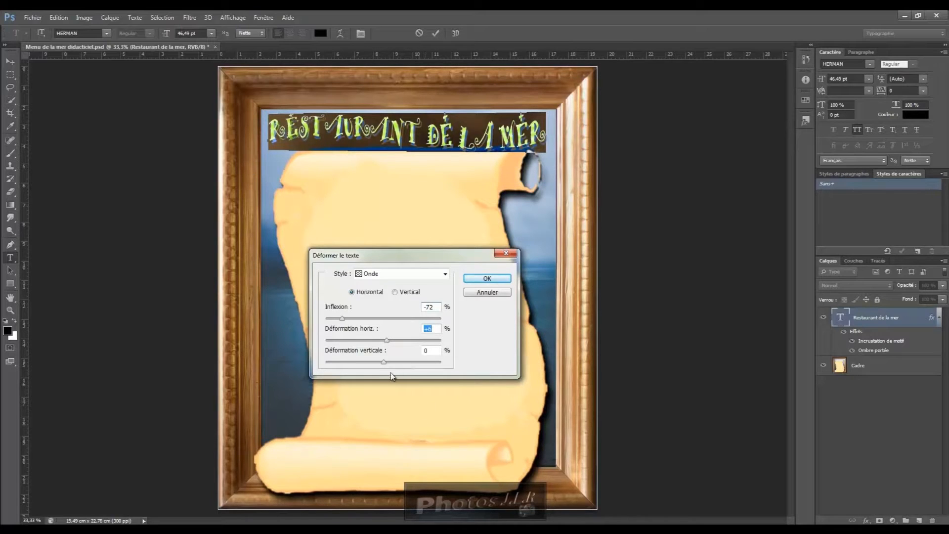
left_click_drag(384, 362, 384, 361)
left_click(430, 328)
type("0")
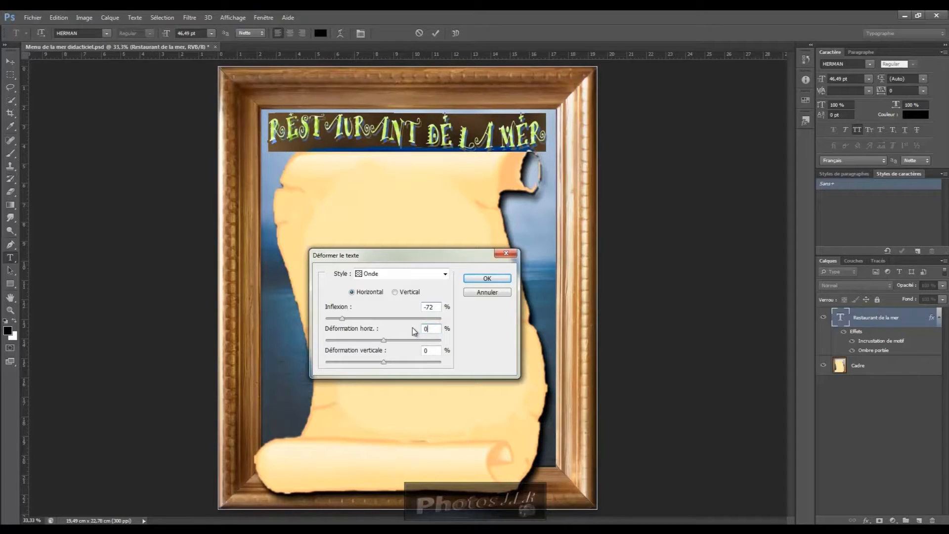
- Set the title warp's bend to -78 %, apply it, and nudge the warped title slightly to the right
left_click(340, 318)
left_click_drag(332, 318, 339, 317)
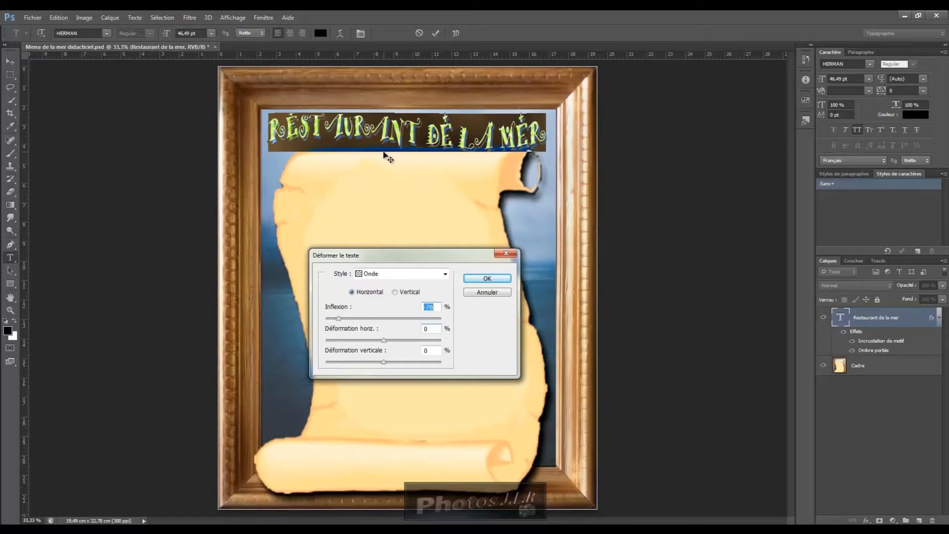
left_click(495, 279)
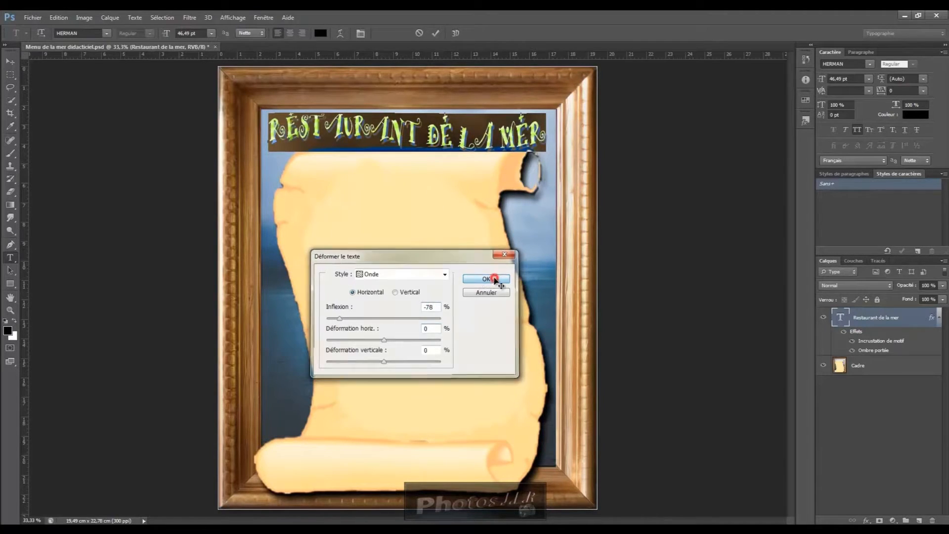
left_click(435, 33)
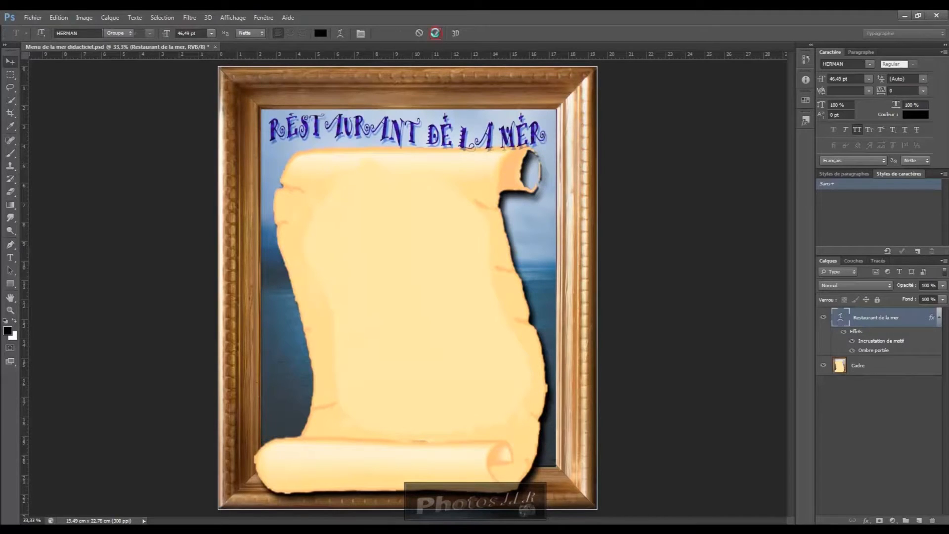
key("v")
left_click_drag(438, 130, 439, 132)
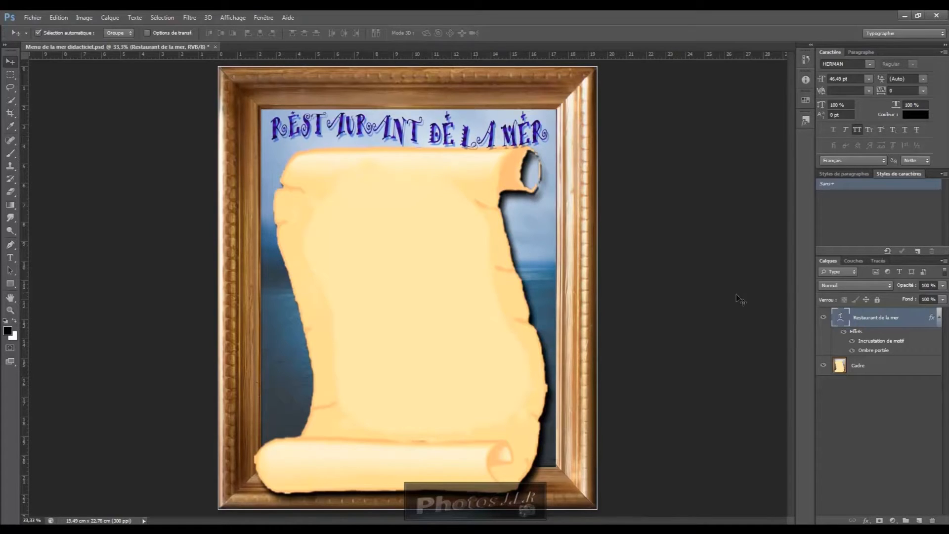
double_click(841, 319)
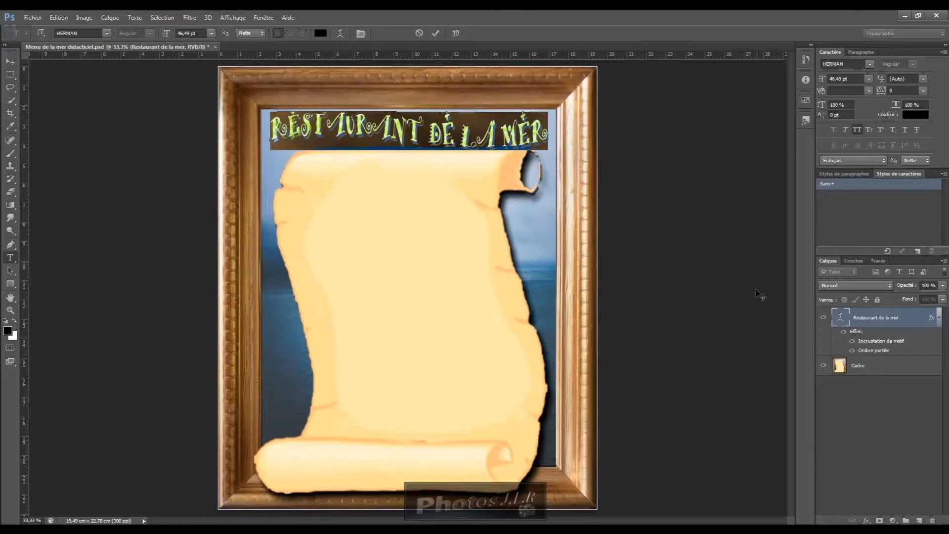
left_click(737, 275)
left_click(419, 33)
key("v")
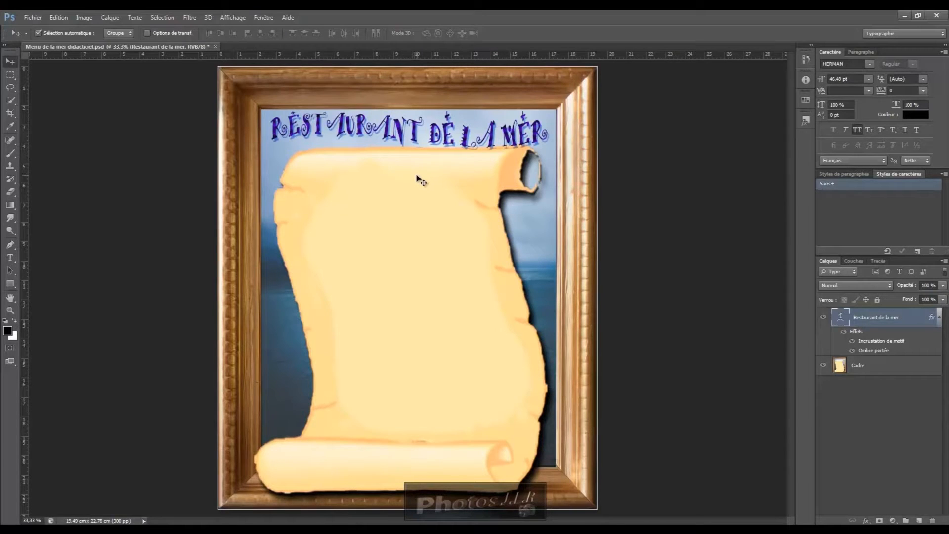
key("z")
- Add the text "Menu" in 30 pt HERMAN on the upper roll of the scroll
left_click(10, 259)
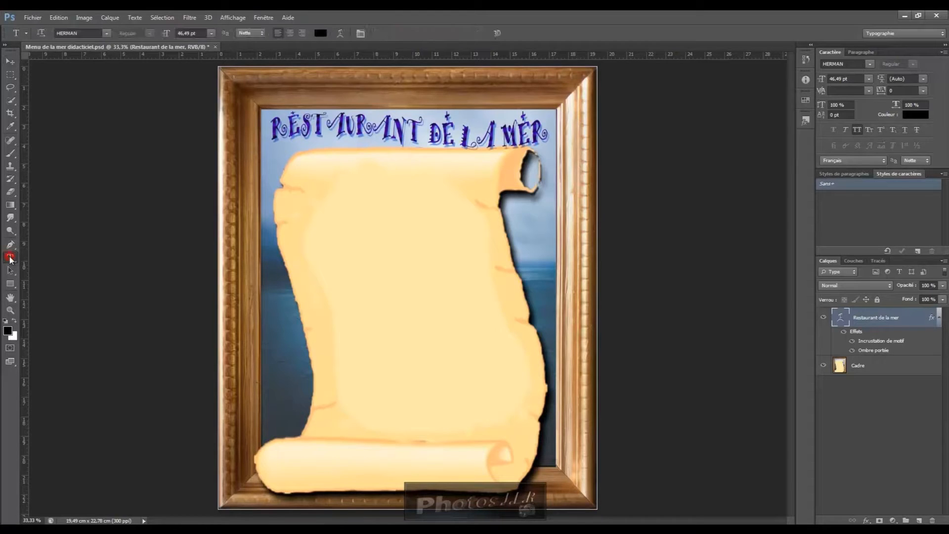
left_click(335, 170)
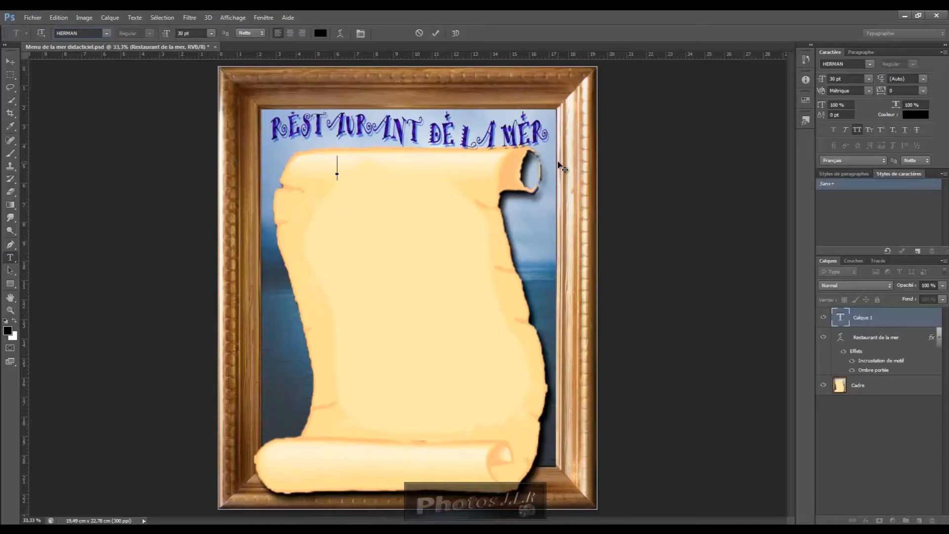
type("MENU")
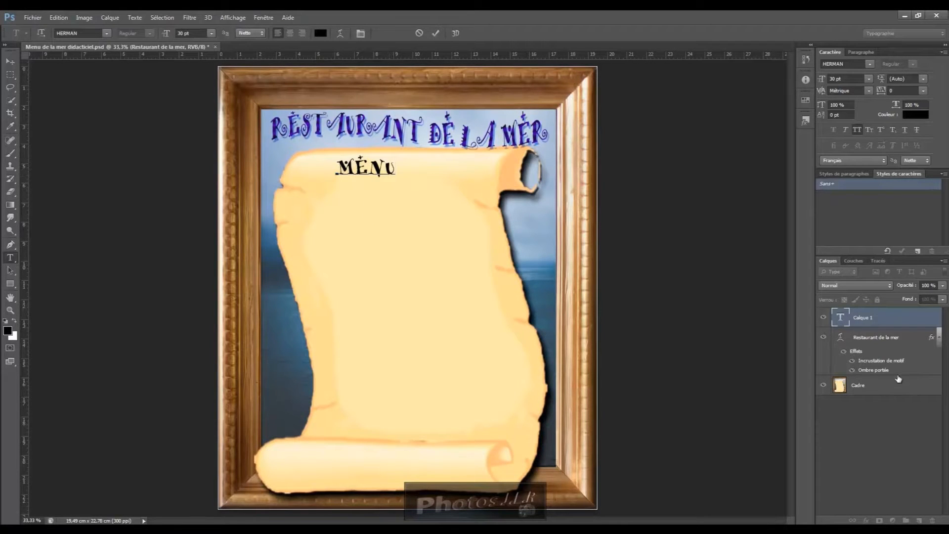
- Try the ABSALOM font on the Menu text, set it to Algerian, and move the text toward the middle of the scroll's upper roll
left_click_drag(338, 168, 400, 171)
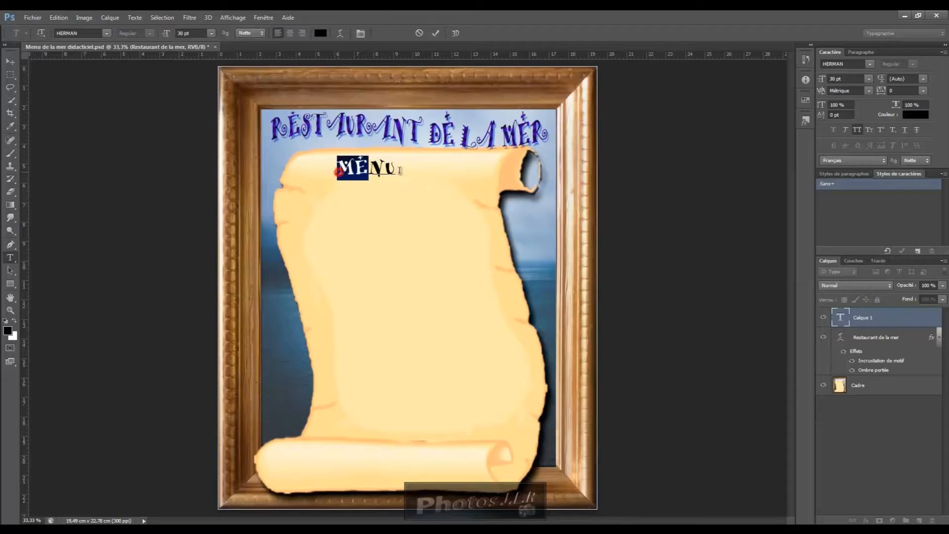
left_click(82, 33)
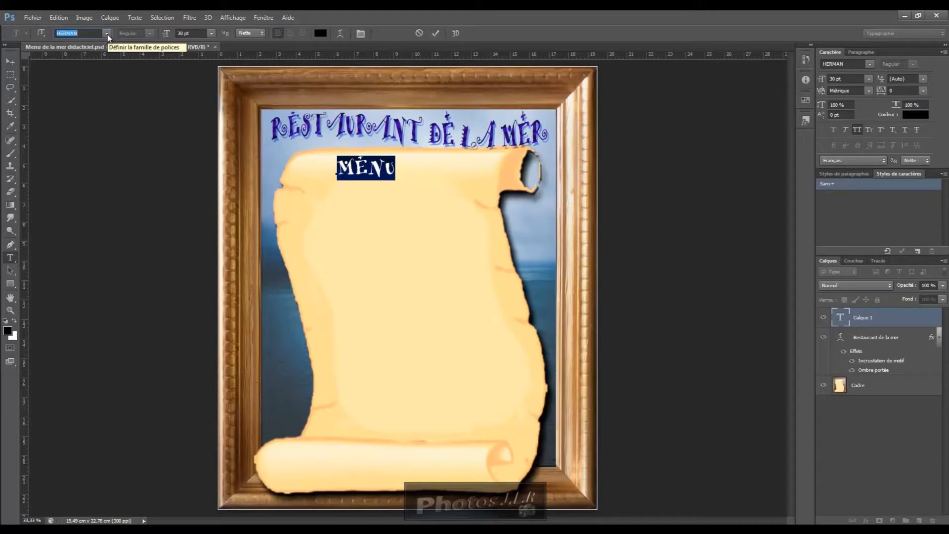
left_click(107, 33)
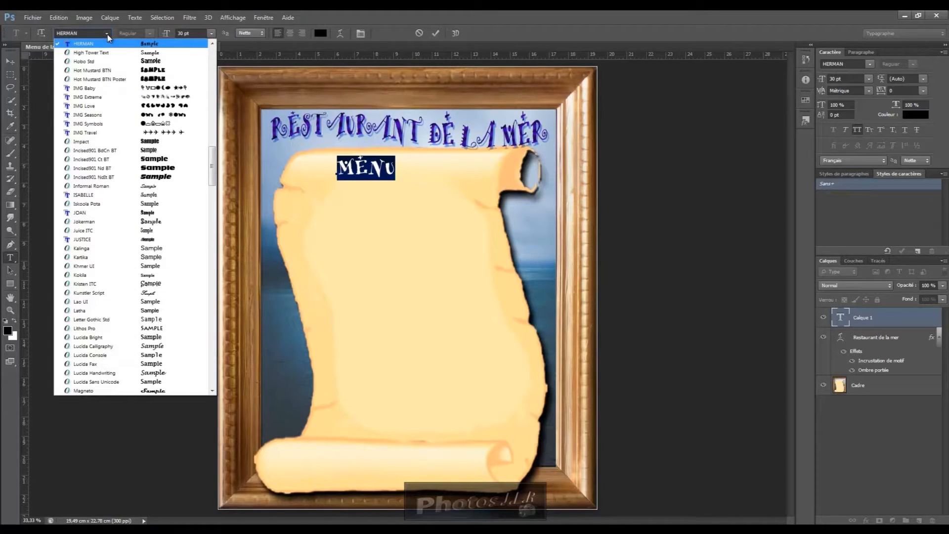
left_click_drag(211, 153, 206, 49)
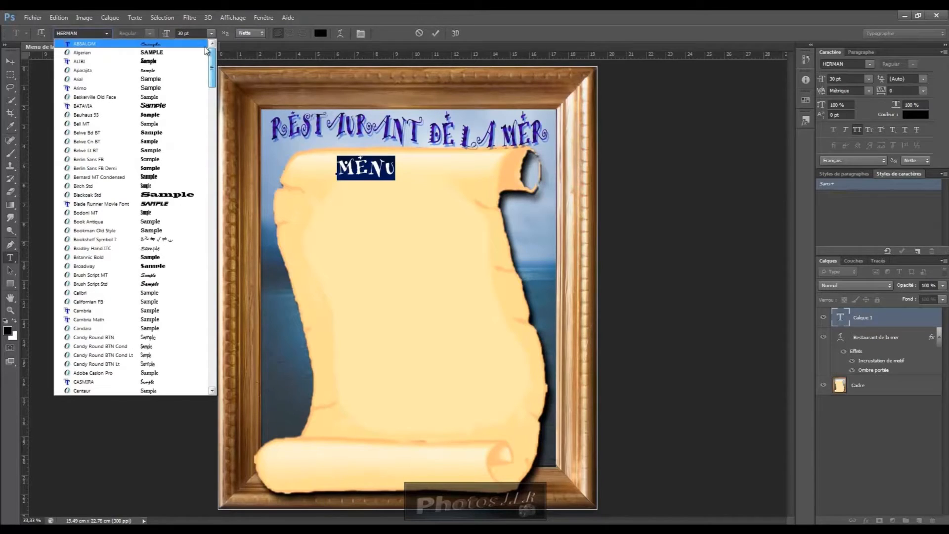
left_click(93, 43)
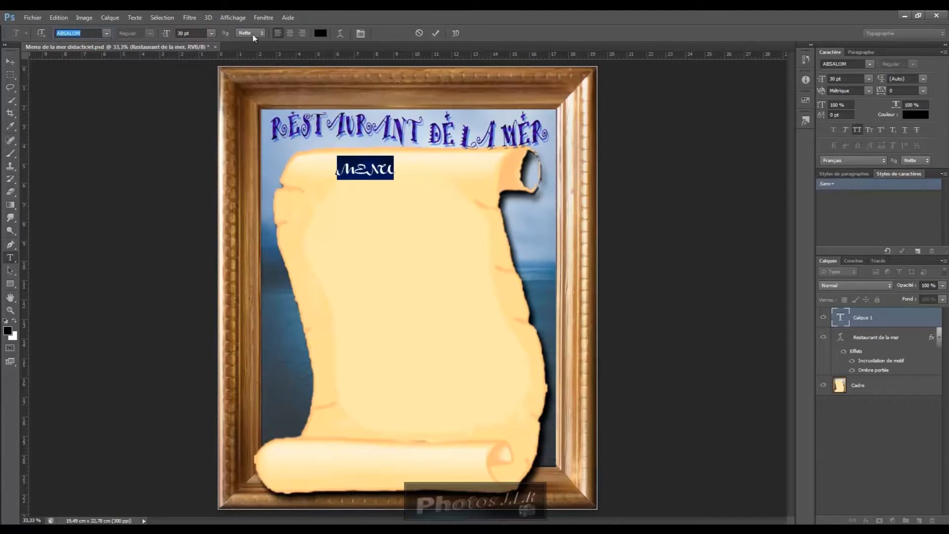
key("Down")
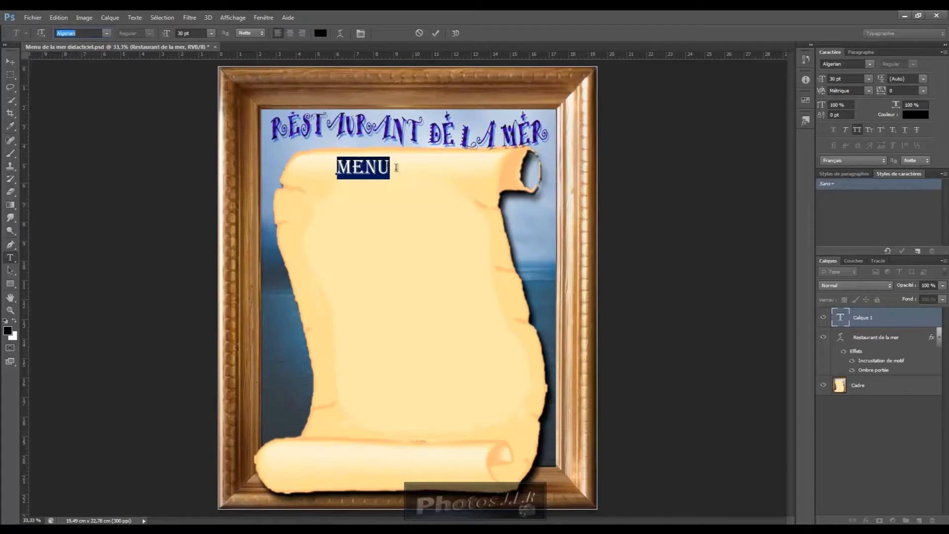
left_click(435, 34)
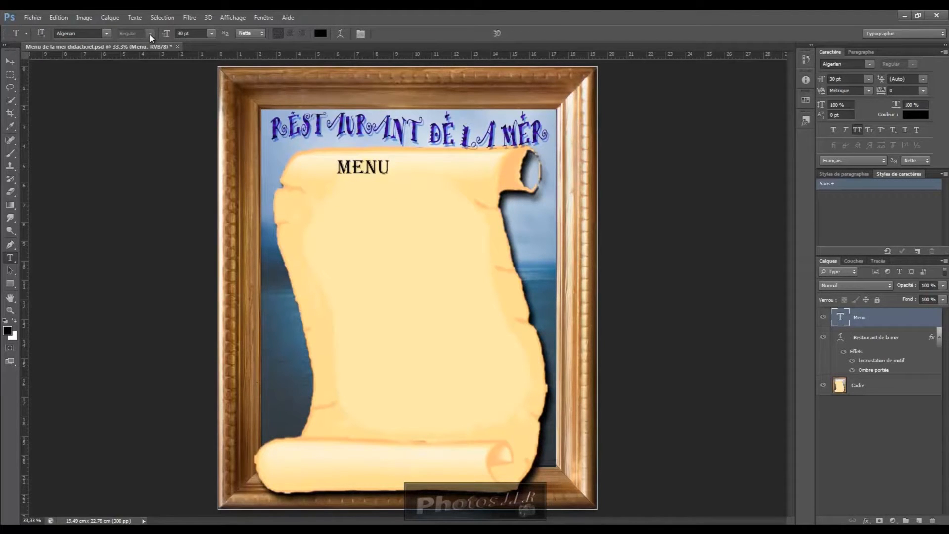
left_click(13, 64)
left_click_drag(352, 168, 391, 170)
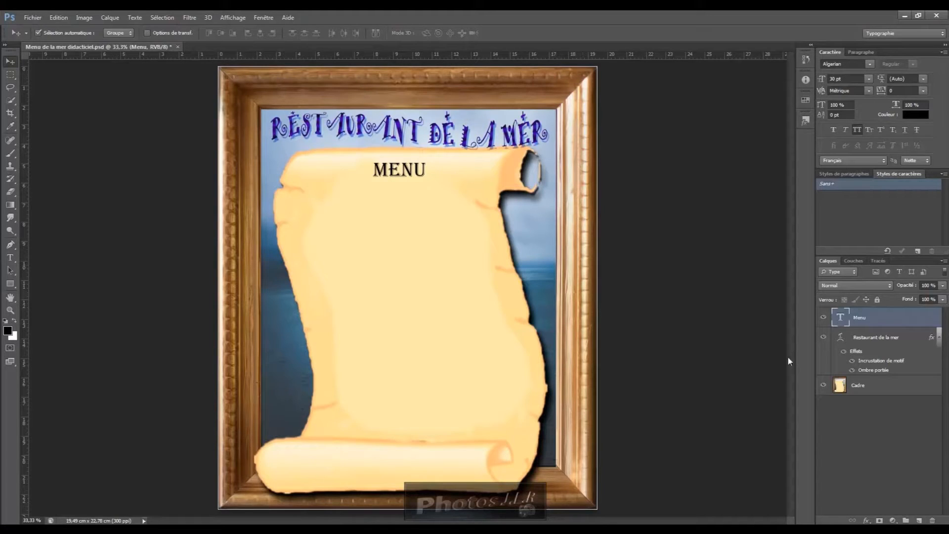
- Set the Menu text to 36 pt faux italic and move it slightly to the left on the scroll's upper roll
double_click(844, 319)
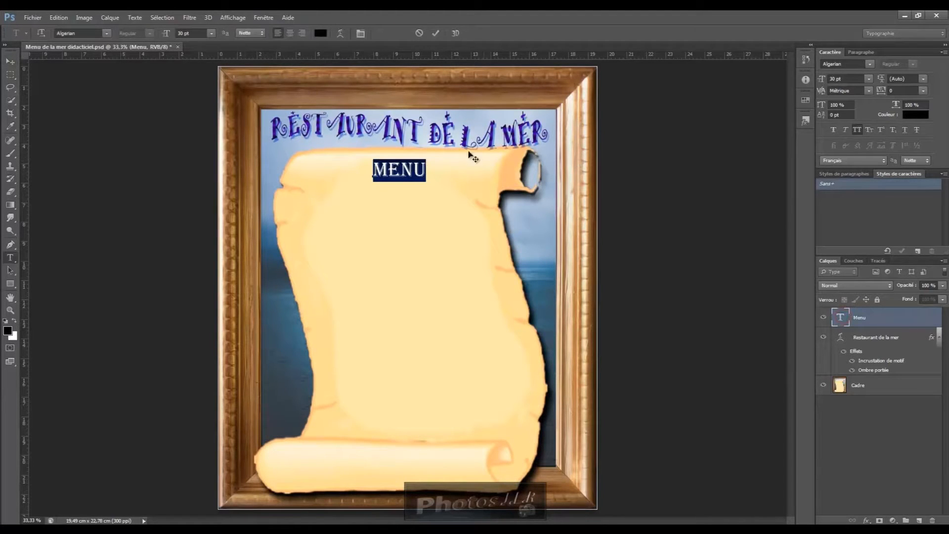
left_click(212, 34)
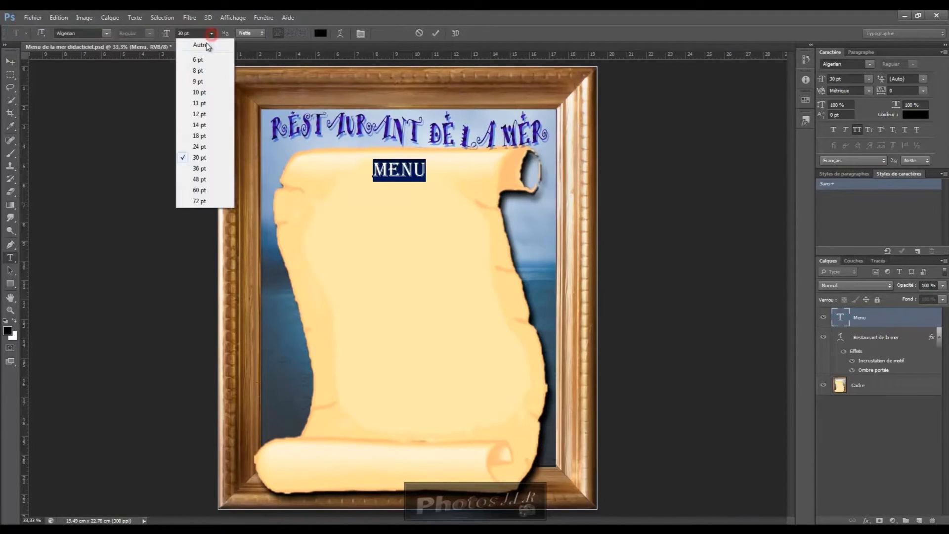
left_click(199, 169)
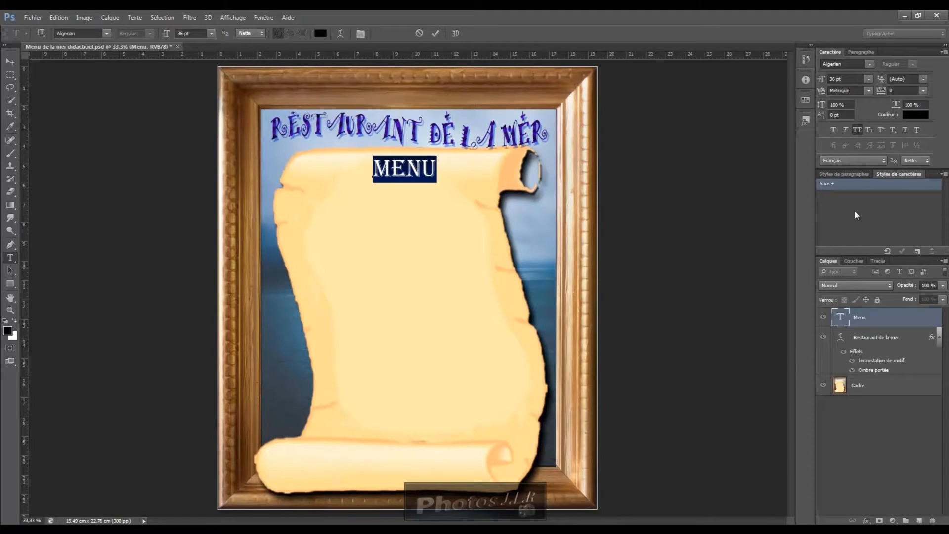
left_click(845, 129)
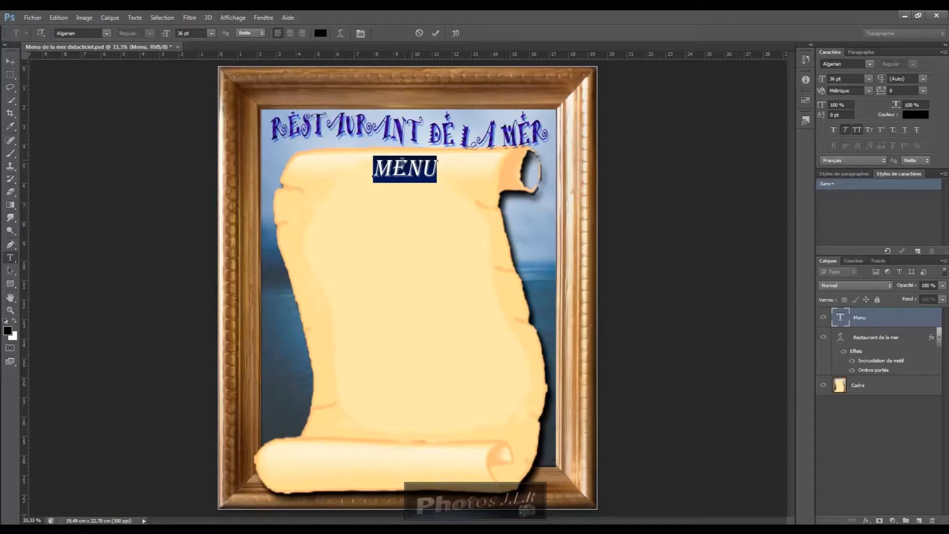
left_click(437, 33)
key("v")
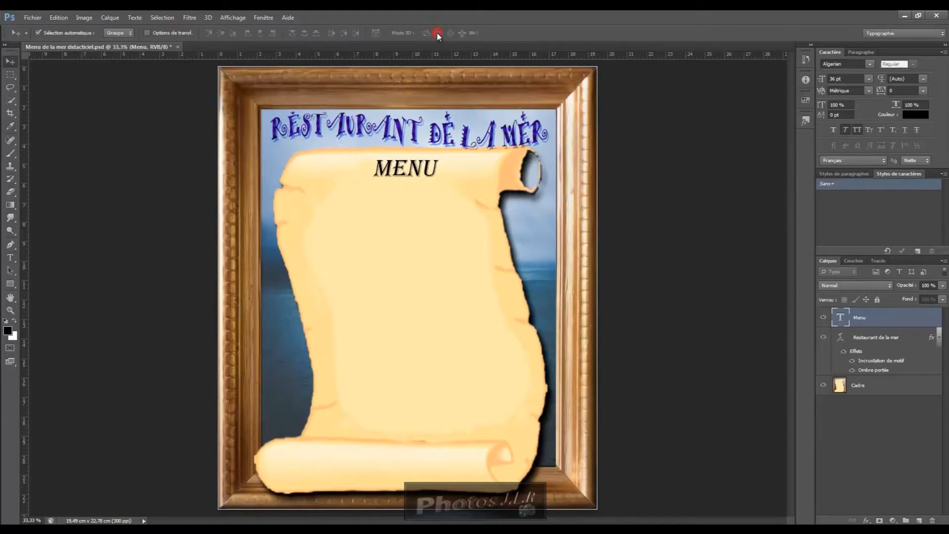
left_click_drag(413, 170, 405, 170)
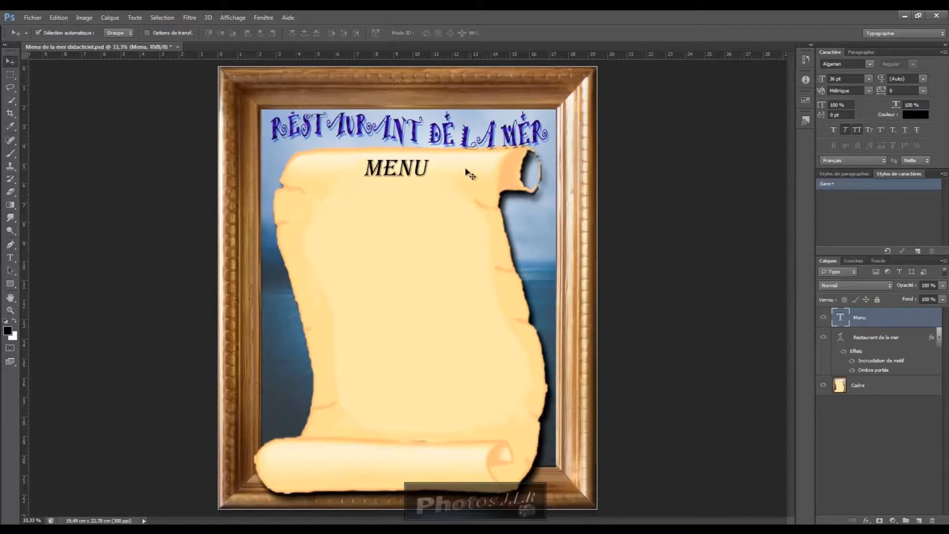
- Try a drop shadow on the Menu text, turn it off, and add an outer glow with a blue-yellow-blue gradient in Normal blend mode
double_click(900, 322)
left_click_drag(409, 217, 411, 249)
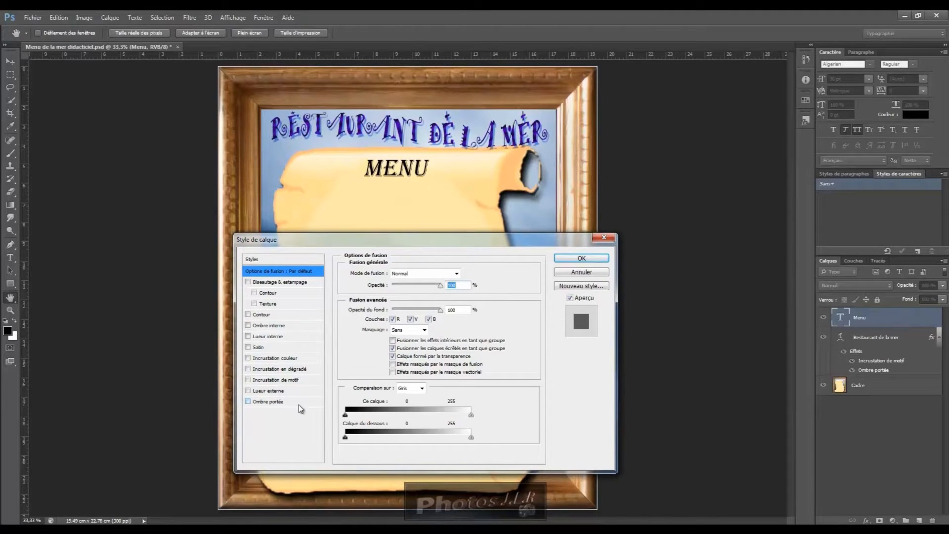
left_click(249, 402)
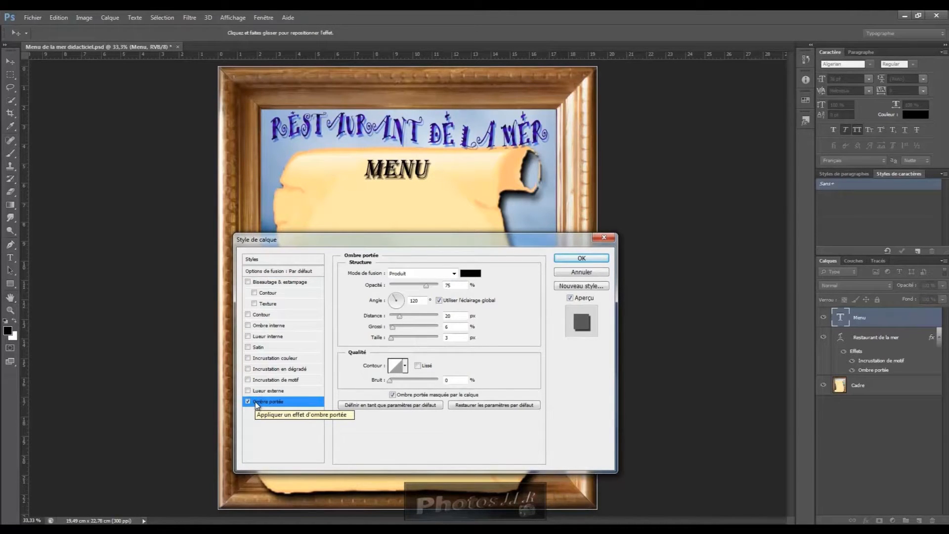
key("space")
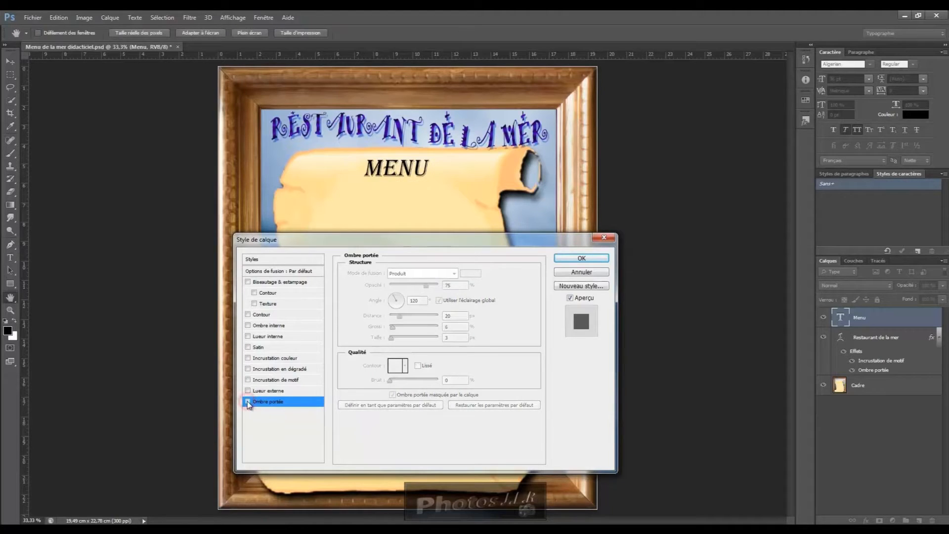
left_click(263, 393)
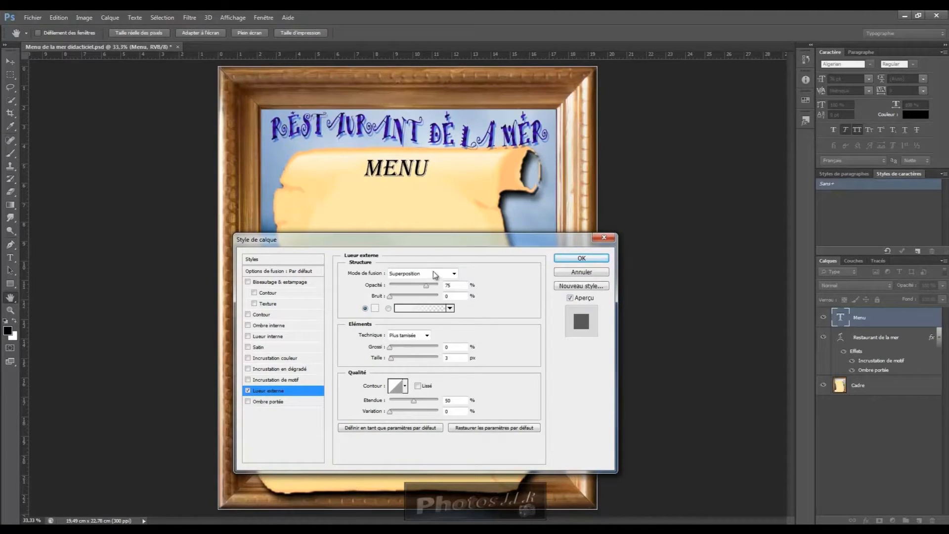
left_click(451, 309)
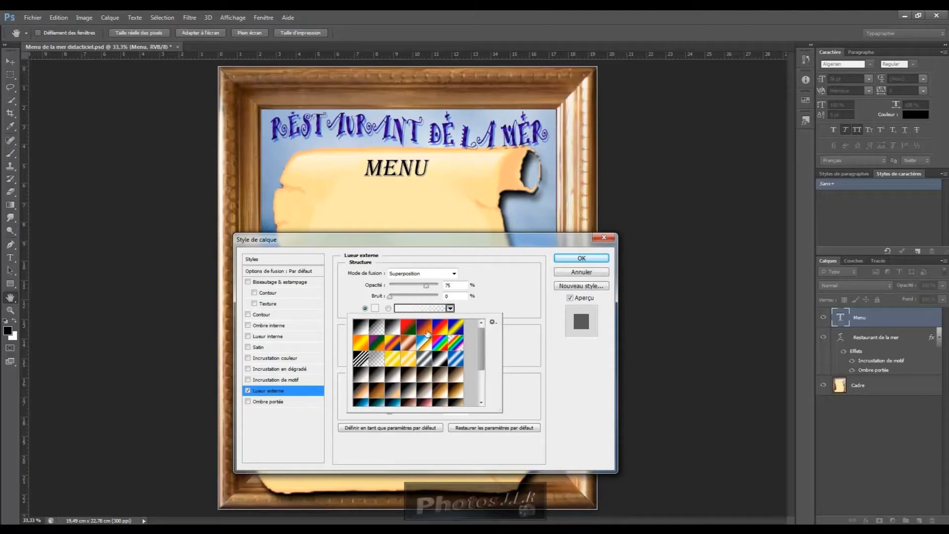
left_click(455, 329)
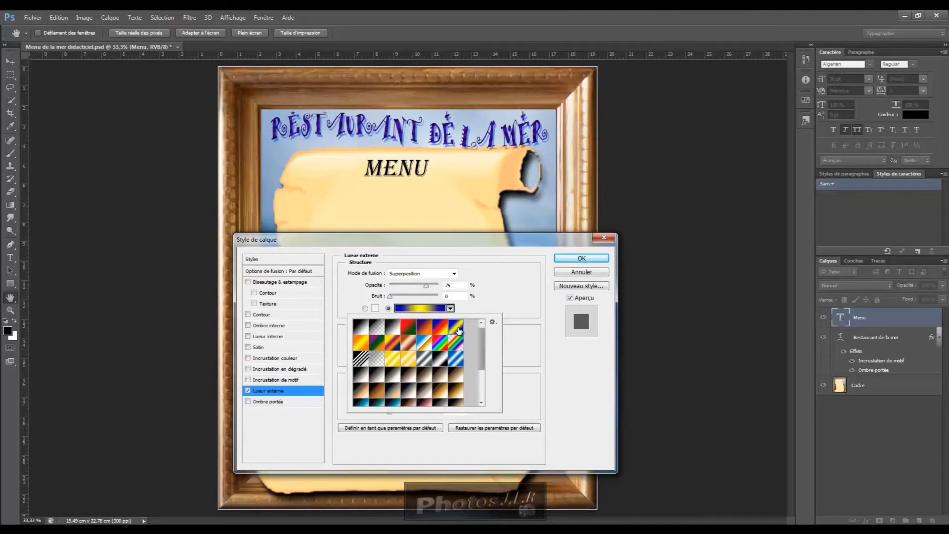
left_click(454, 275)
left_click(411, 279)
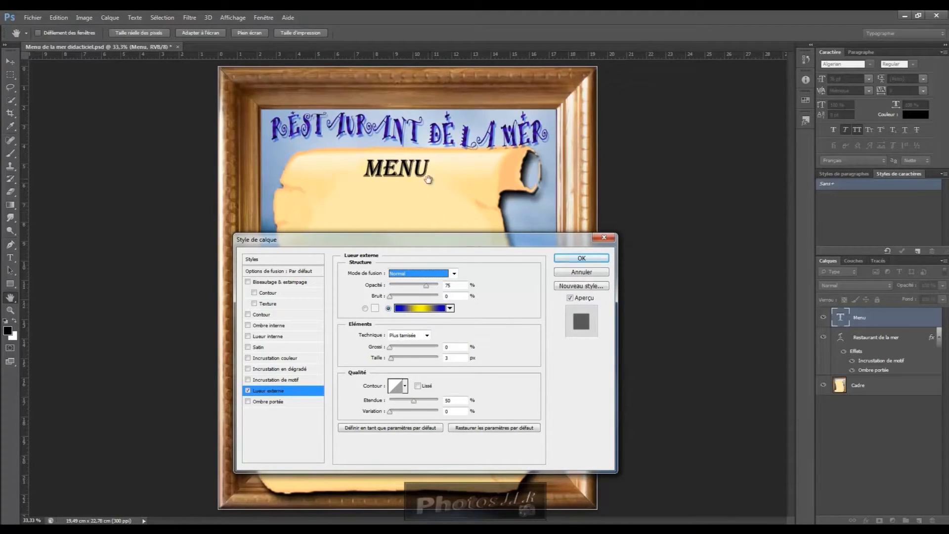
- Try other gradients for the Menu text's outer glow, apply the blue-and-white striped one, and nudge the text slightly upward
left_click(450, 309)
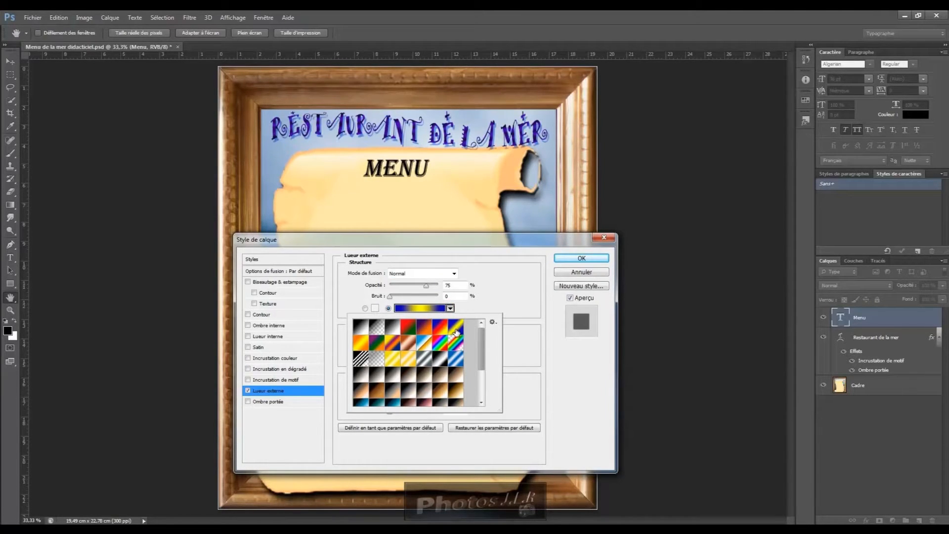
left_click(395, 345)
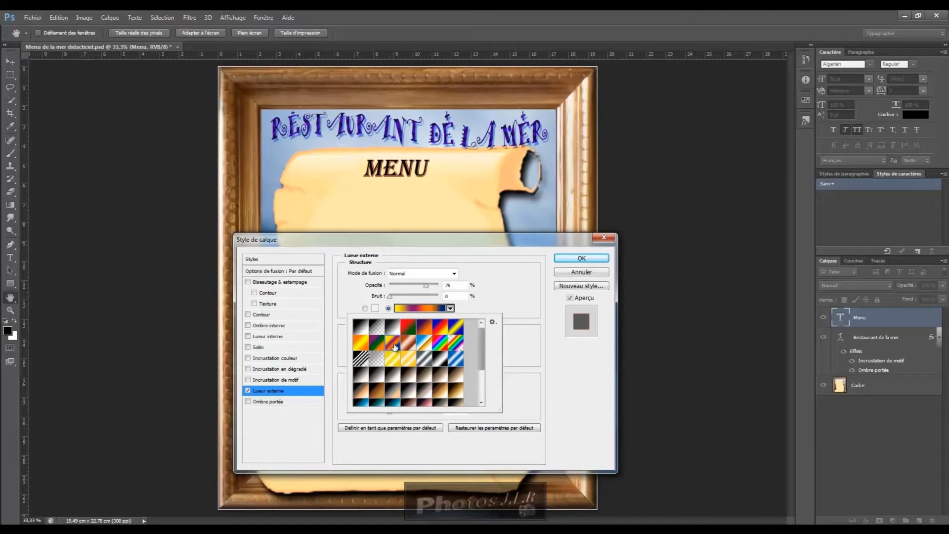
left_click(408, 343)
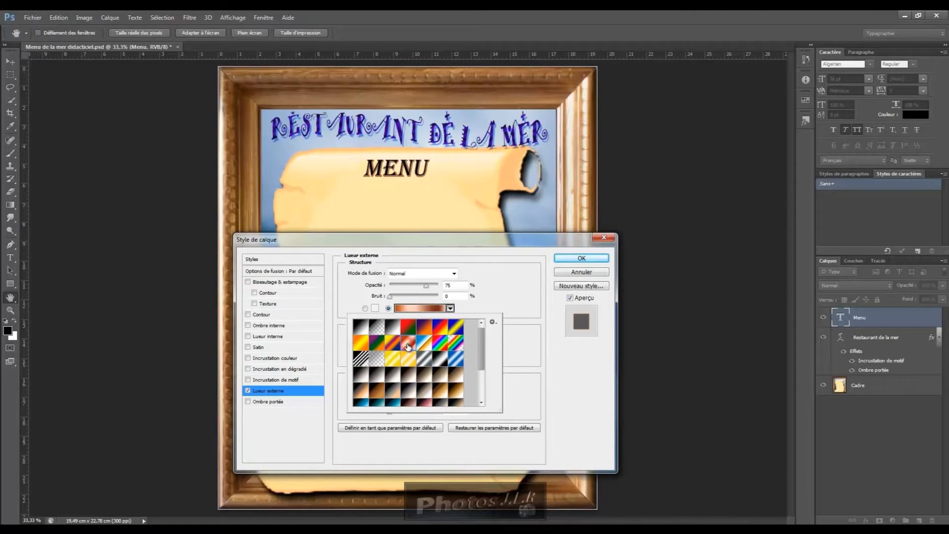
left_click(442, 329)
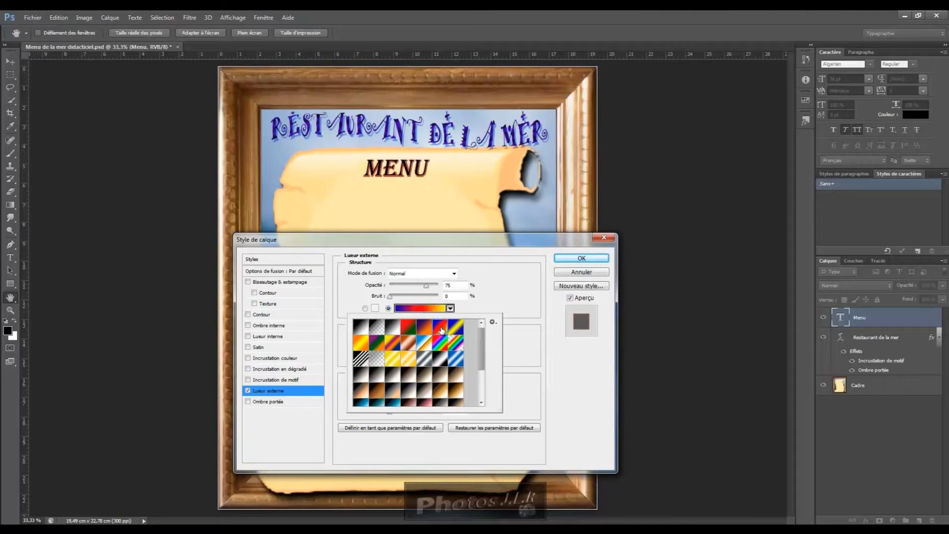
right_click(457, 331)
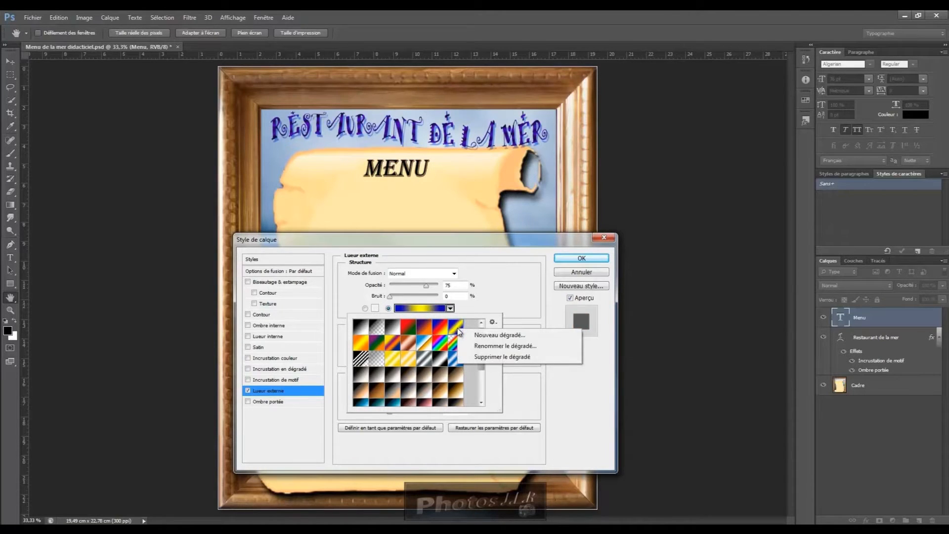
left_click(459, 331)
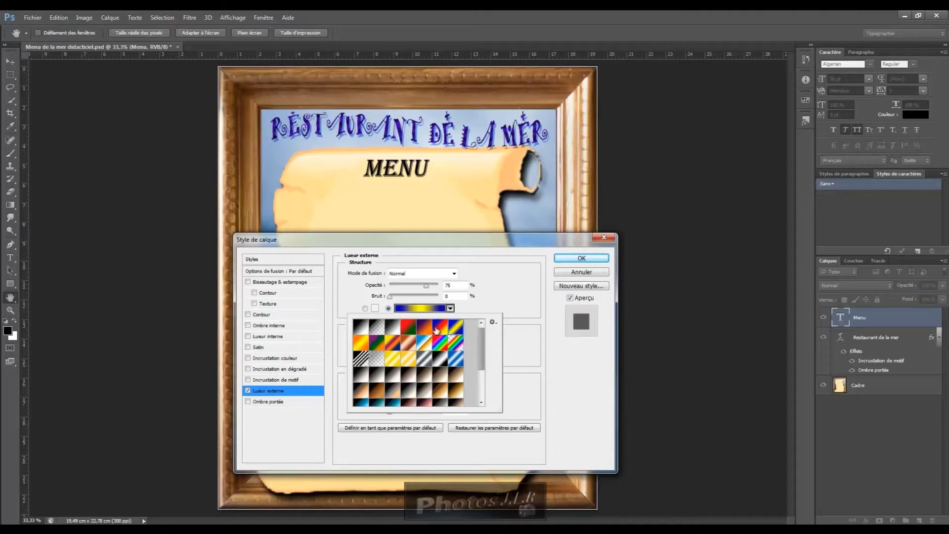
left_click(454, 361)
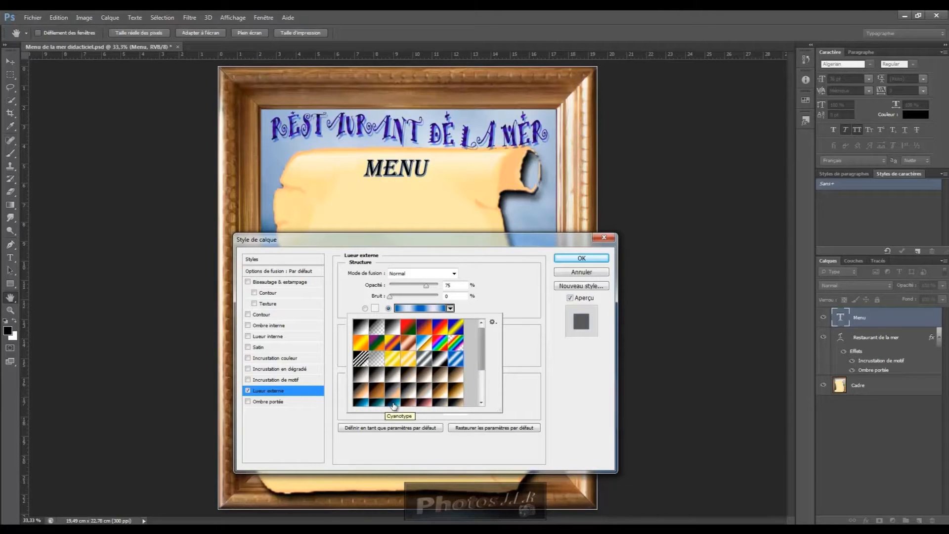
left_click_drag(485, 365, 488, 395)
scroll(357, 405, "up", 5)
left_click(582, 258)
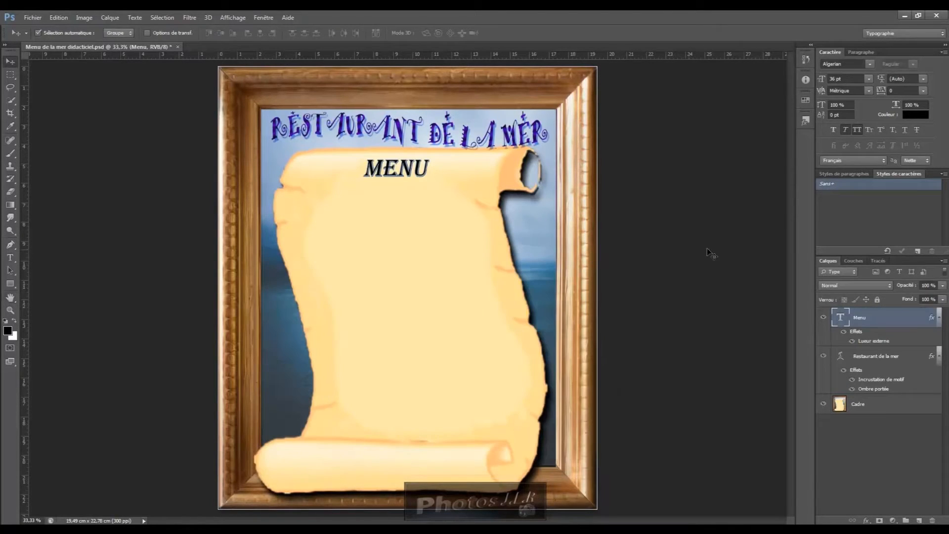
left_click_drag(404, 170, 406, 168)
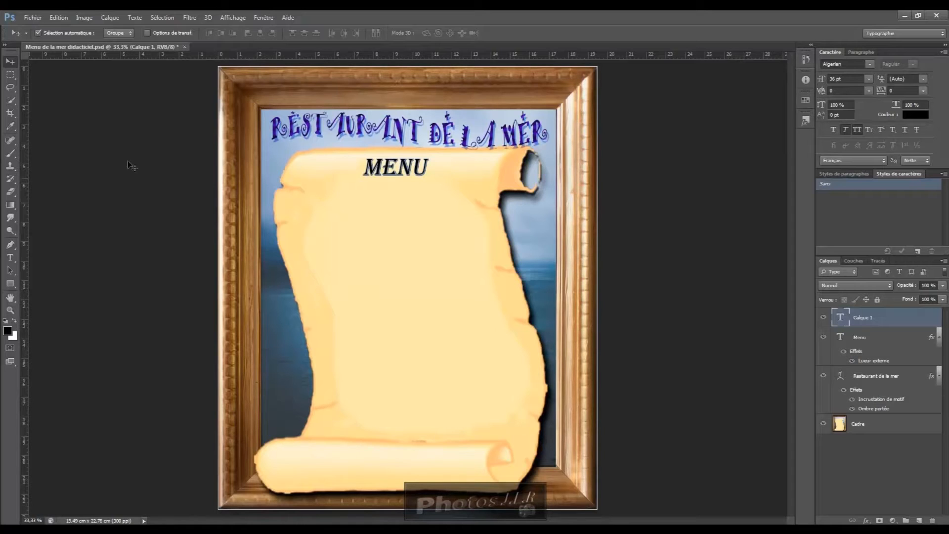
- Draw a paragraph text box across the scroll just below the Menu heading and set its font to Arial Italic, 14 pt
left_click(10, 258)
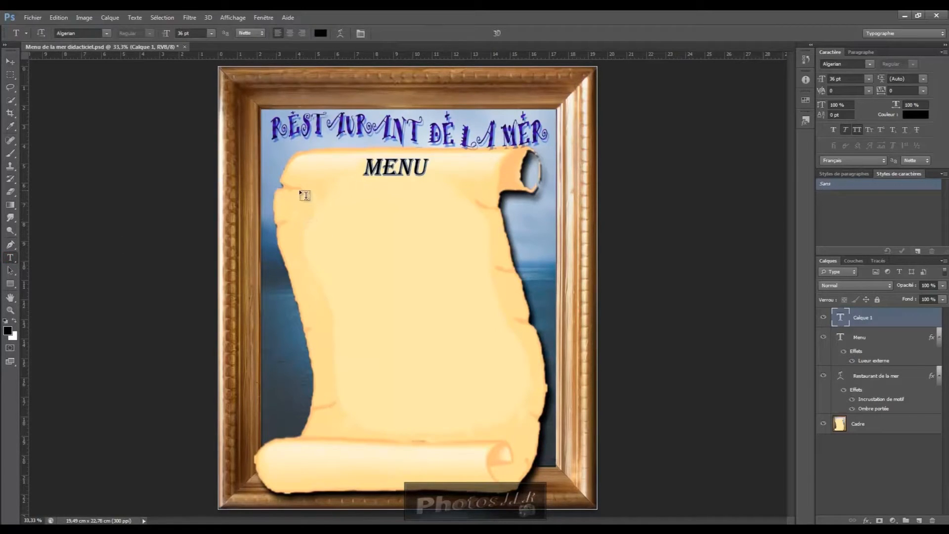
left_click_drag(299, 191, 502, 255)
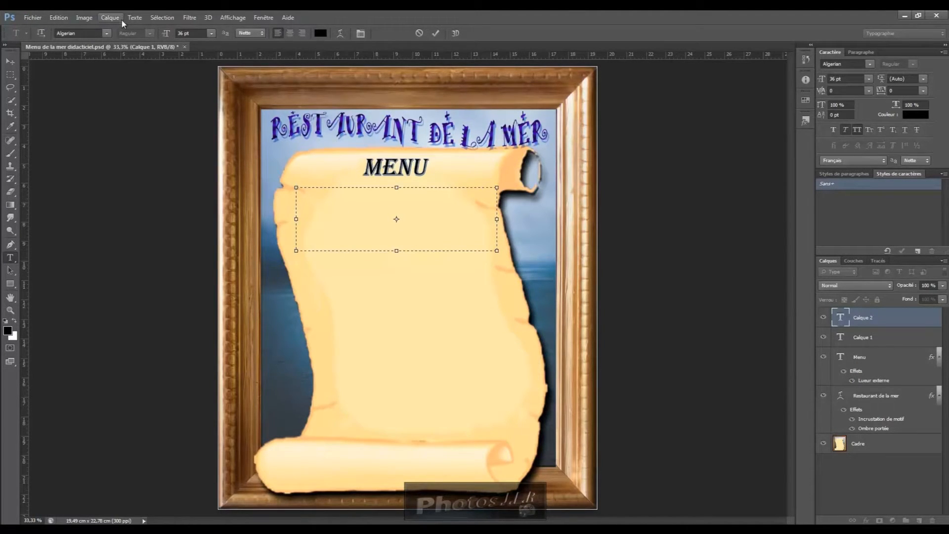
left_click(107, 34)
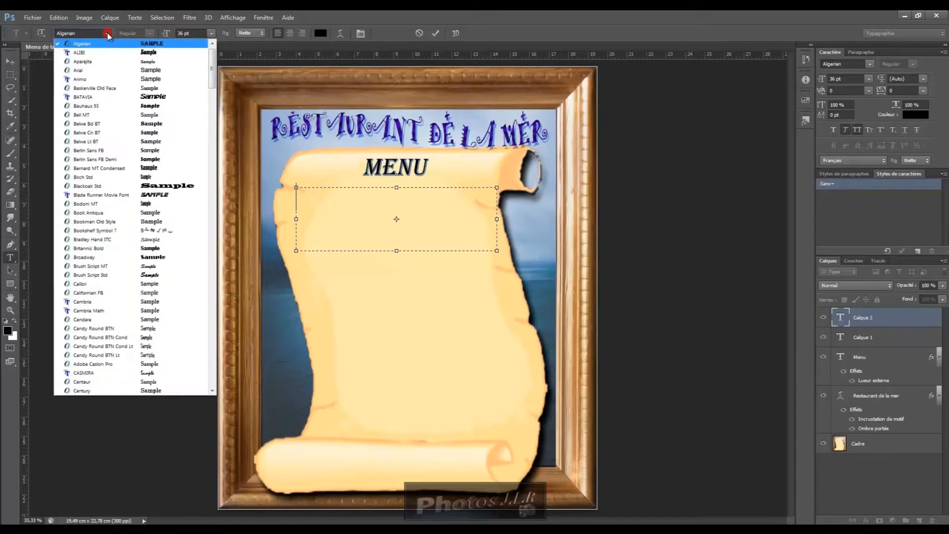
left_click(86, 70)
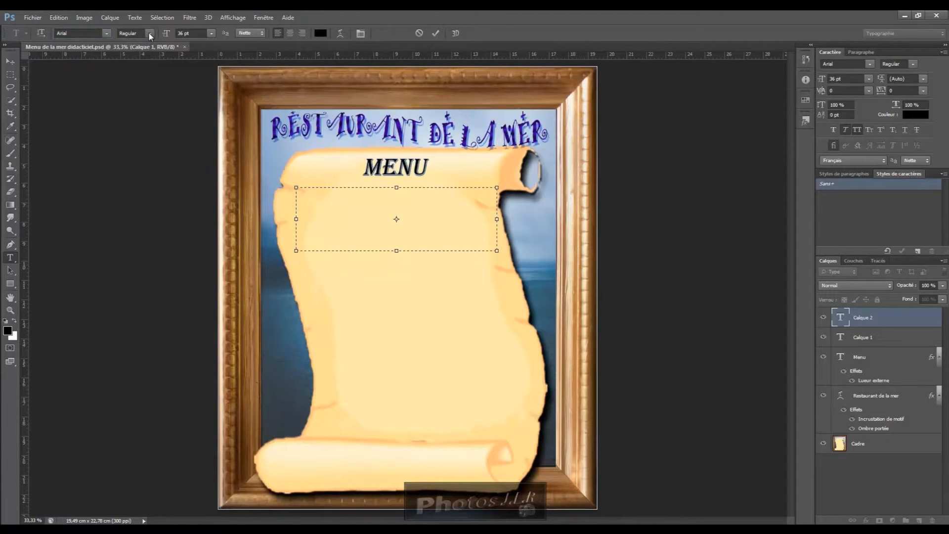
left_click(150, 33)
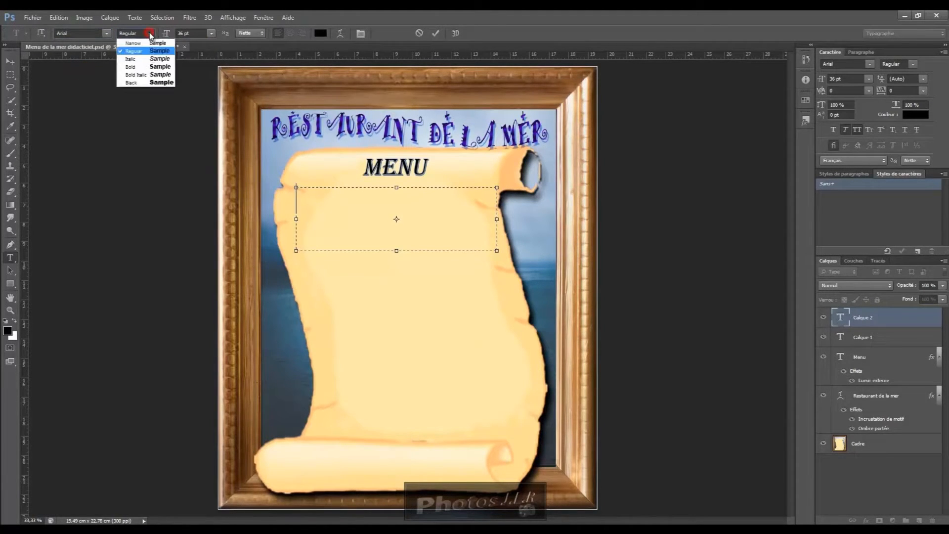
left_click(137, 59)
left_click(212, 34)
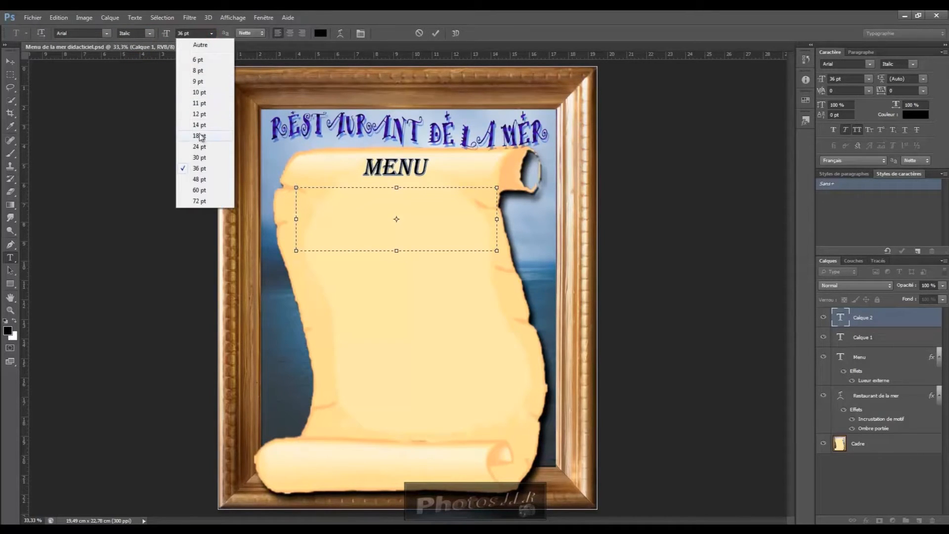
left_click(199, 125)
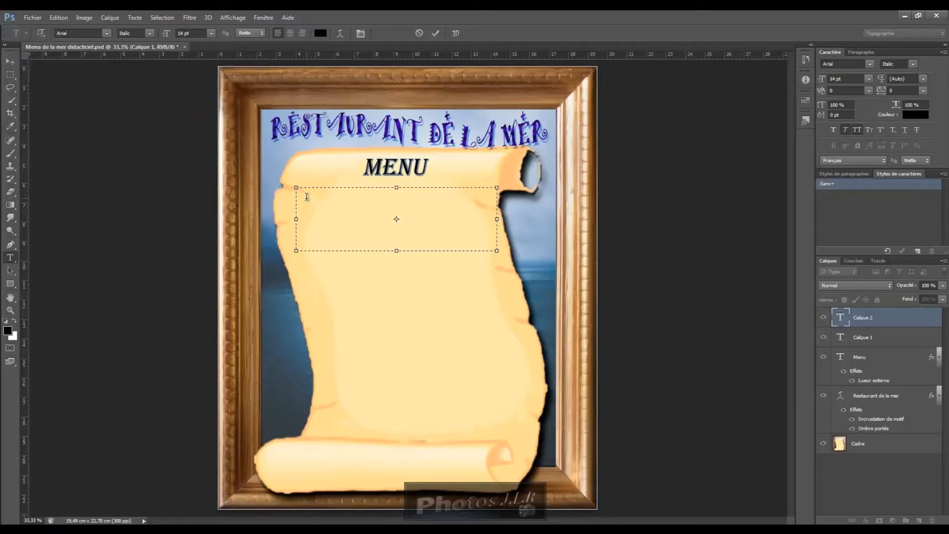
- Enter "DOUZE HUITRES DE PIROU", "OU" and "ASSIETTE DE FRUIT DE MER" on three separate lines in the text box
type("Pou")
type("RES DE PIROU")
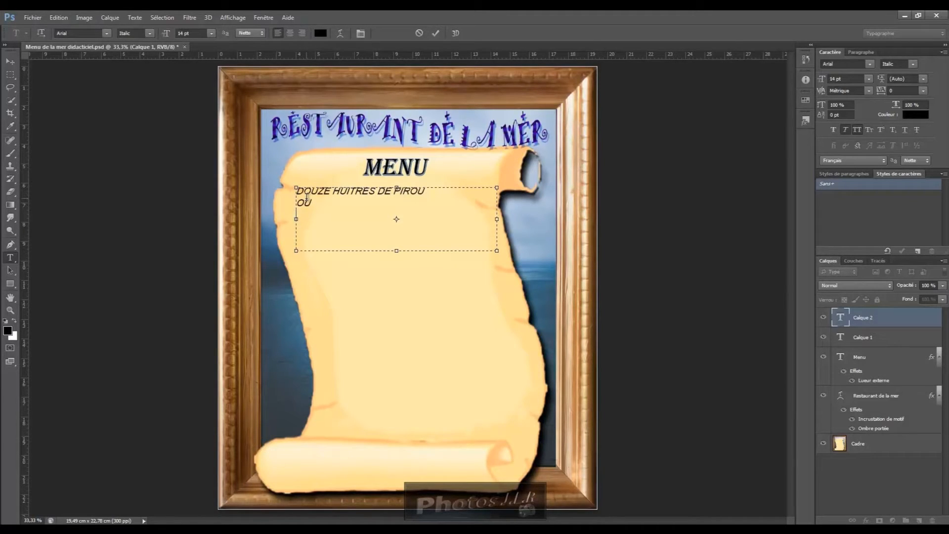
key("Return")
type("ASSIETTE DE FRUIT DE MER")
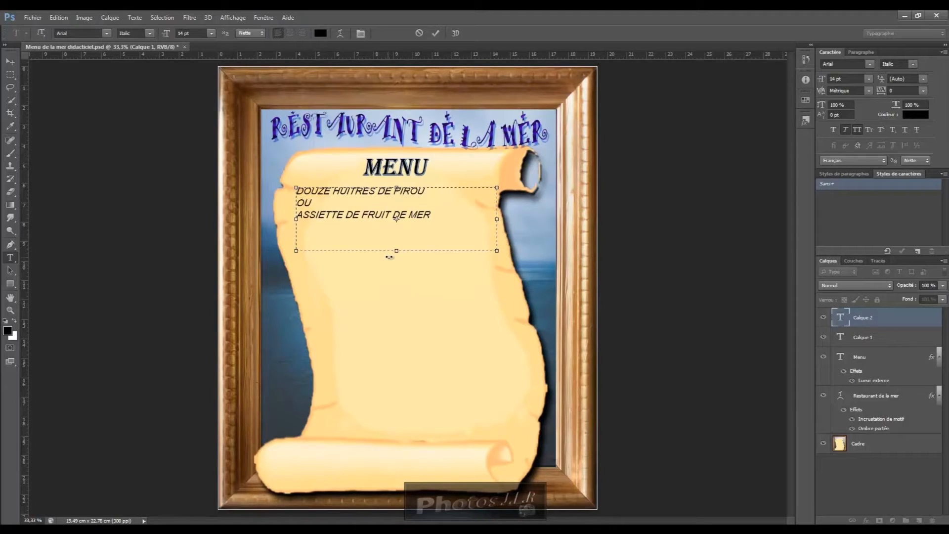
- Shorten the starters' text box to a height of about 1.96 cm and center its three lines
left_click_drag(396, 250, 397, 226)
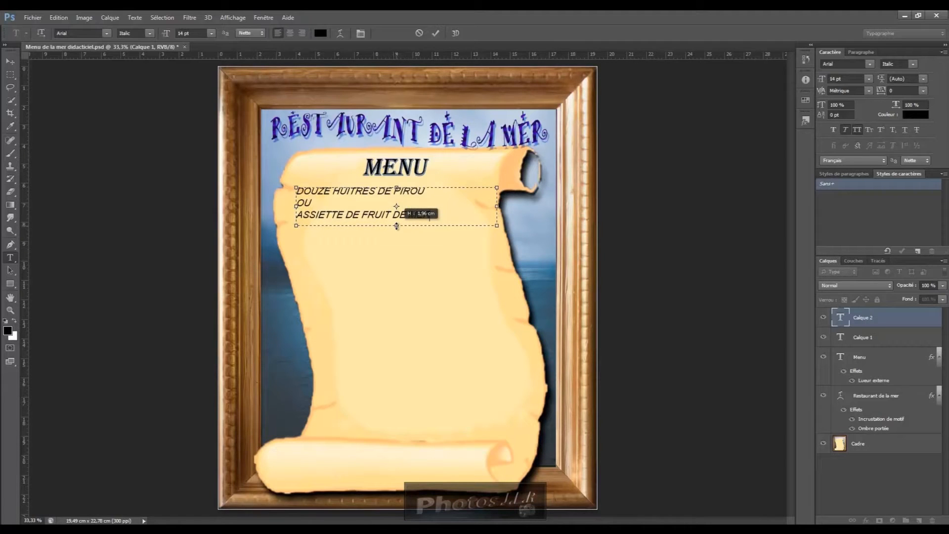
left_click_drag(296, 190, 475, 216)
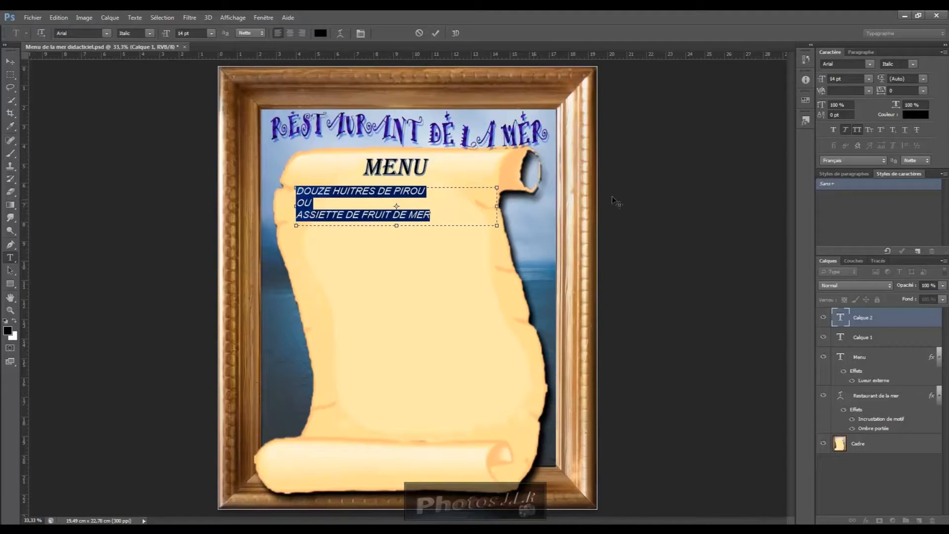
left_click(863, 52)
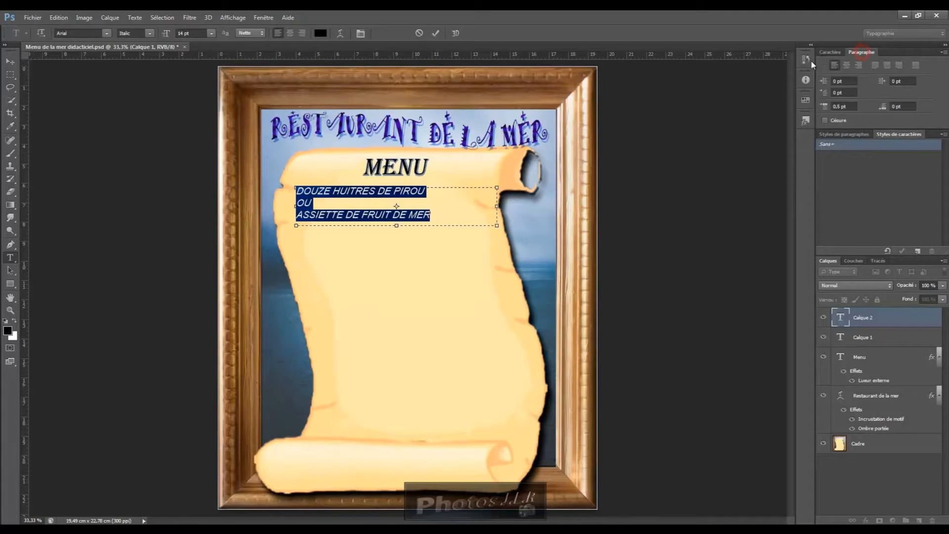
left_click(847, 64)
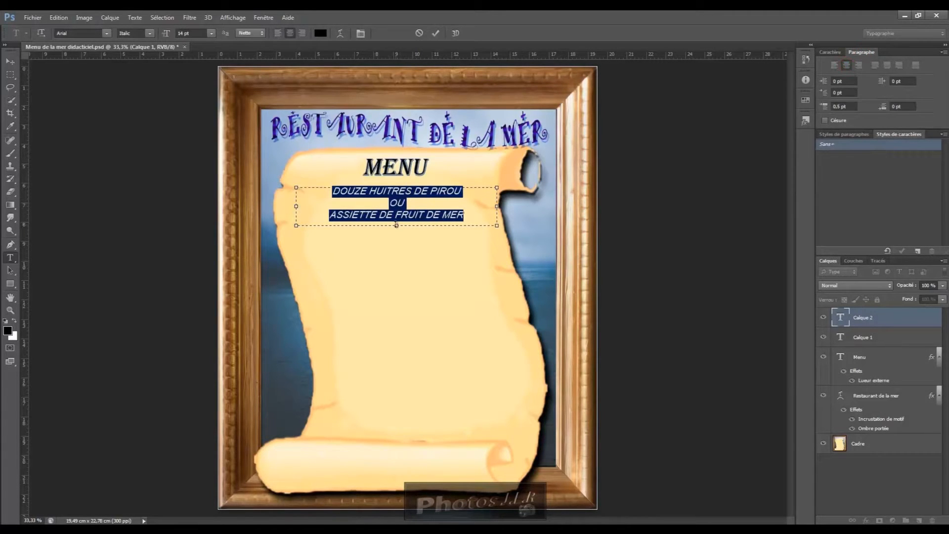
- Enlarge the starters' text box slightly in height, set its text to 18 pt, and nudge it down below the Menu heading
left_click_drag(396, 227, 396, 234)
left_click(209, 32)
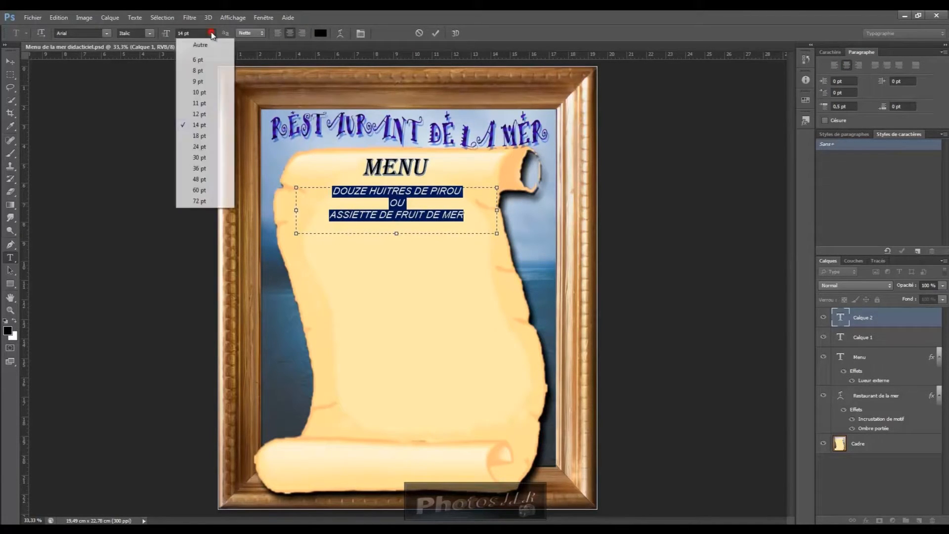
left_click(198, 136)
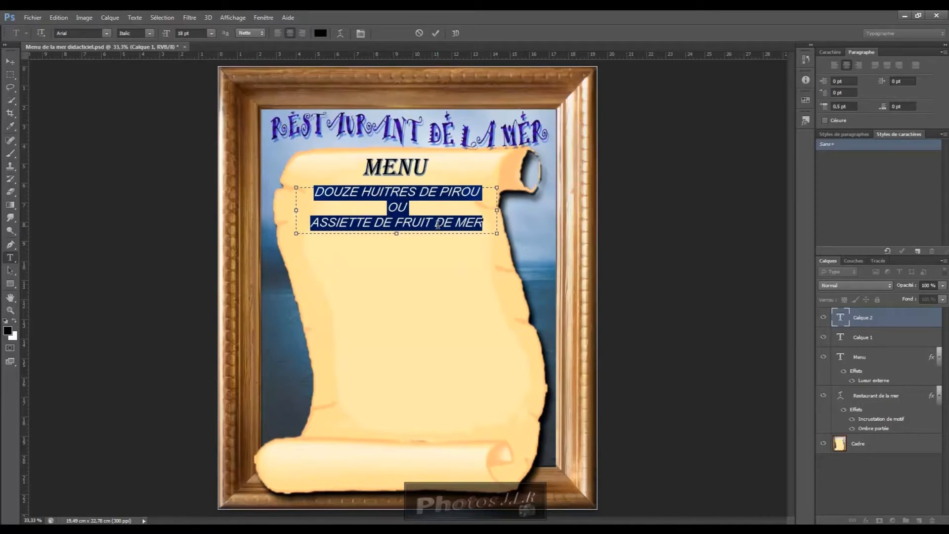
left_click(633, 238)
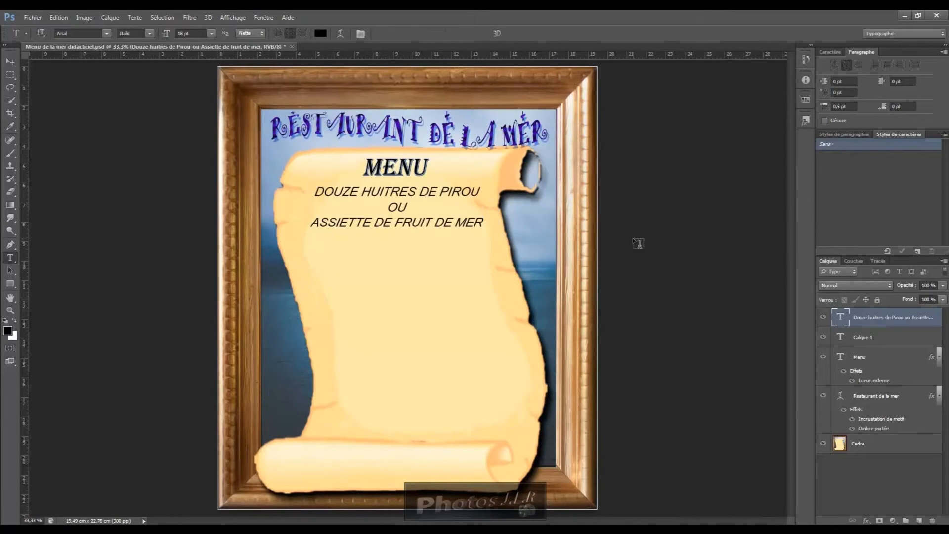
left_click(10, 61)
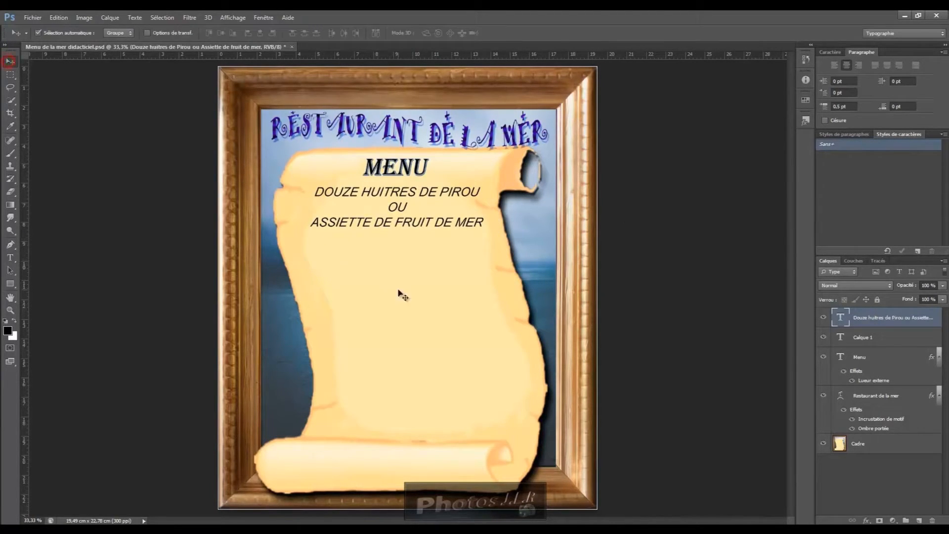
left_click_drag(400, 210, 400, 213)
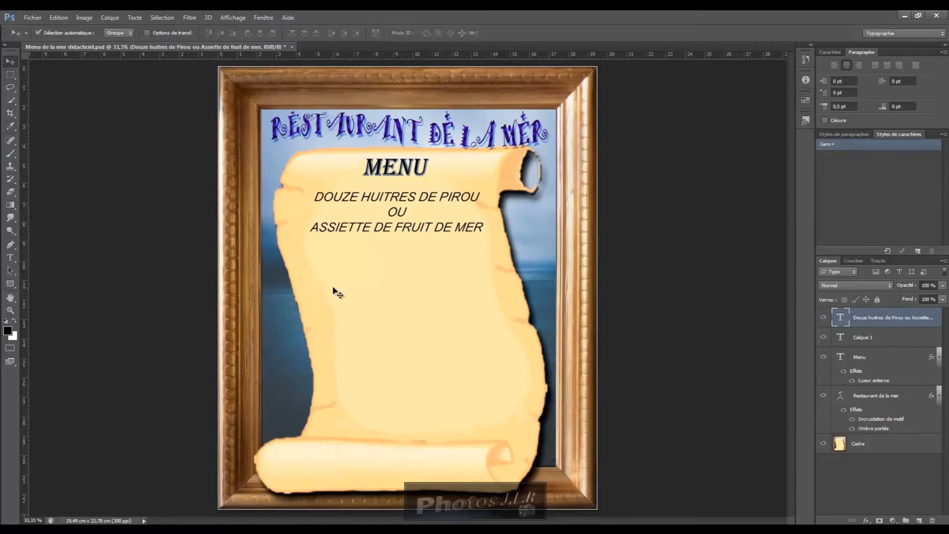
- Add a text box below the starters reading "DOMINOS DE BAR SAUTÉS AU JUS AU CIDRE", "OU", "TOURNEDOS DE BOEUF SAUCE BALSAMIQUE" and move it slightly down
left_click(11, 258)
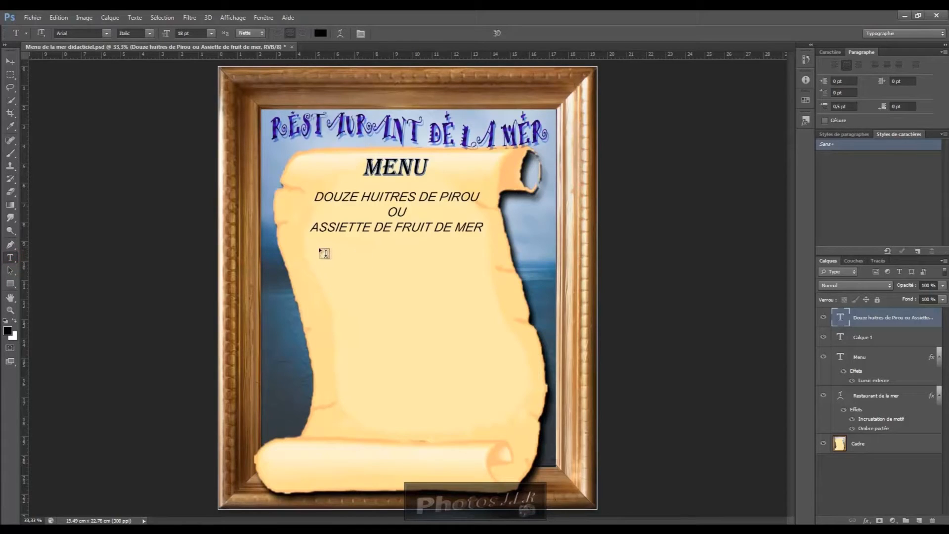
left_click_drag(310, 247, 496, 320)
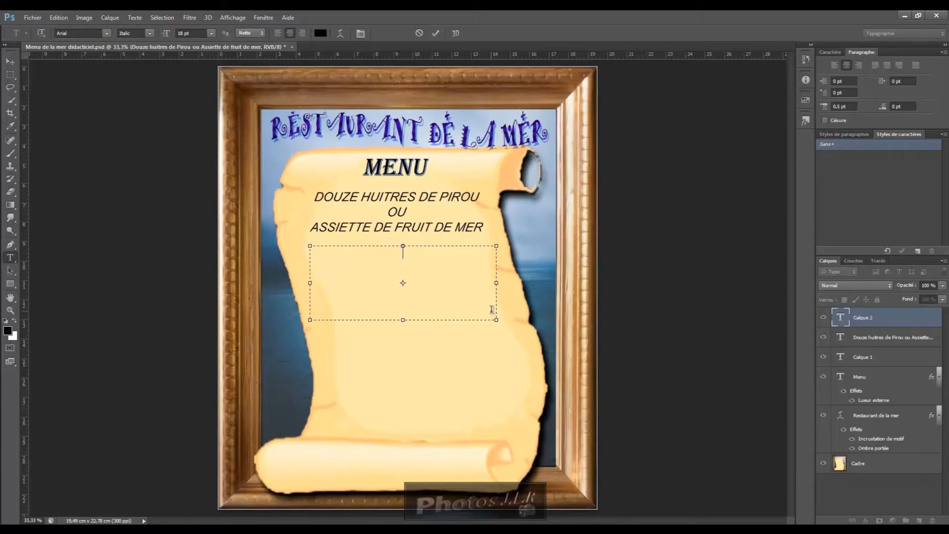
type("DOMINOS DE BAR SAUTÉS AU JUS AU CIDRE")
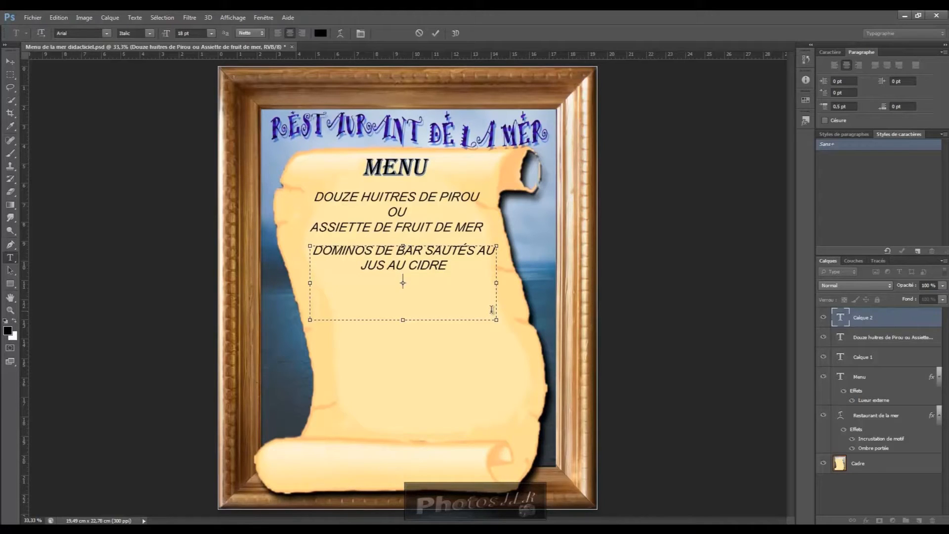
type("OU")
type(" TOURNEDOS D")
type("E BOEUF S")
type("AUCE BALS")
type("AMIQUE")
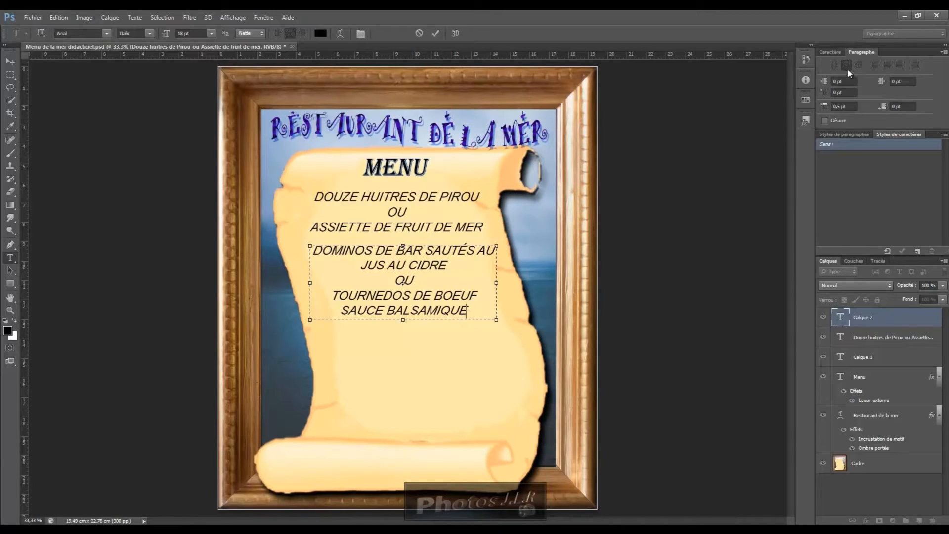
left_click(435, 34)
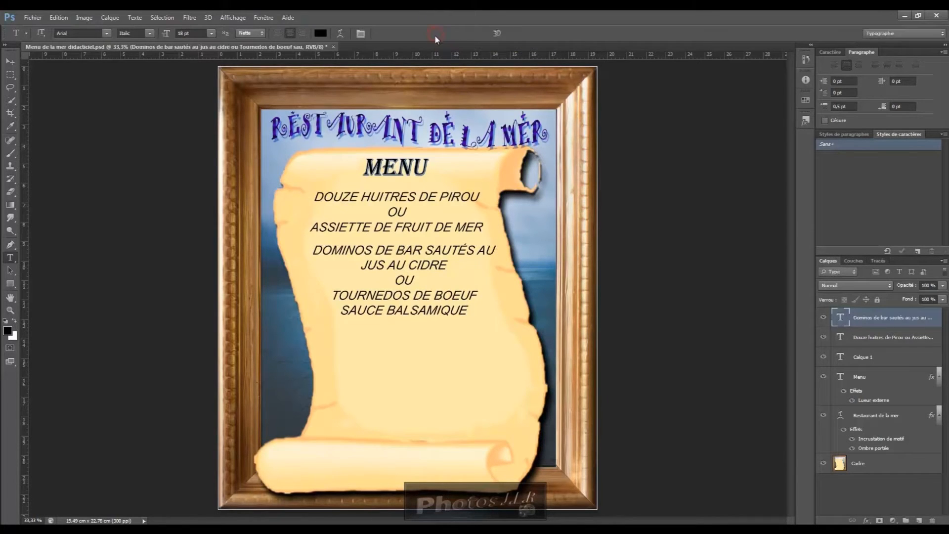
left_click(8, 63)
left_click_drag(405, 269, 405, 287)
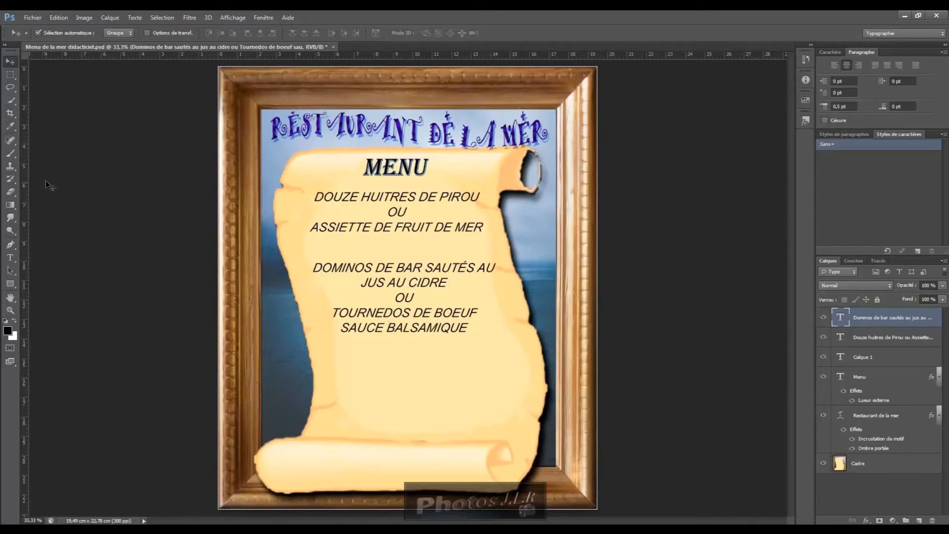
- Draw a text box below the main dishes and enter "CROUSTILLANT DE CHÈVRE CHAUD", "OU" and "PLATEAU DE FROMAGE" on separate lines
left_click(11, 257)
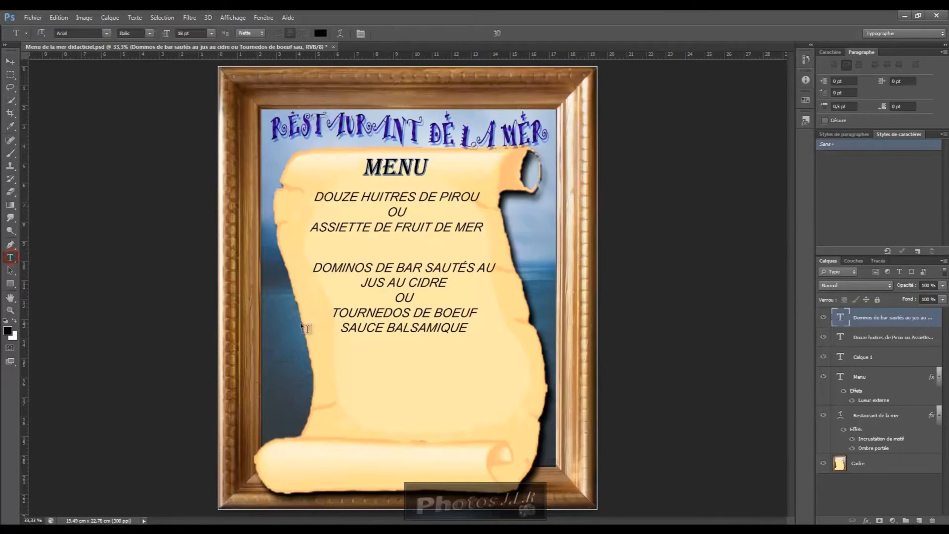
left_click_drag(322, 344, 521, 429)
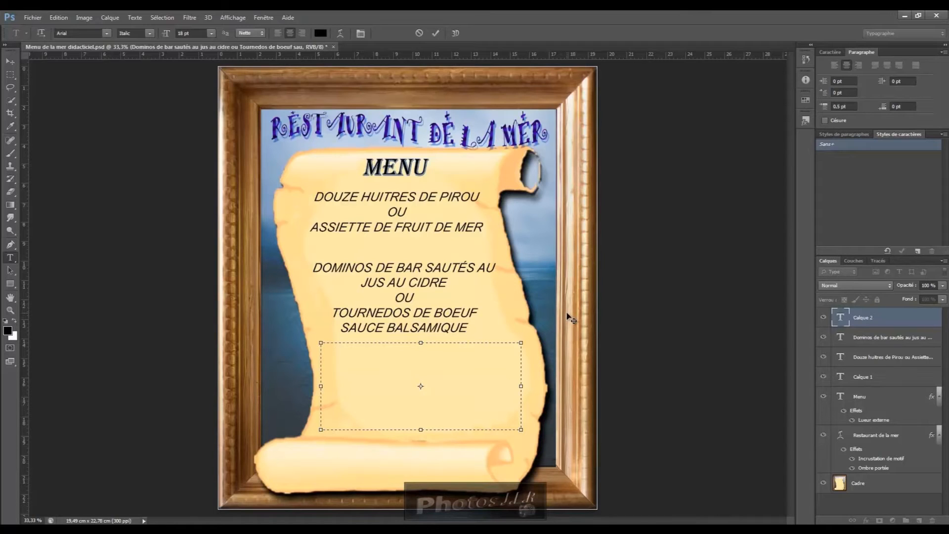
type("CROUSTILLANT DE CH")
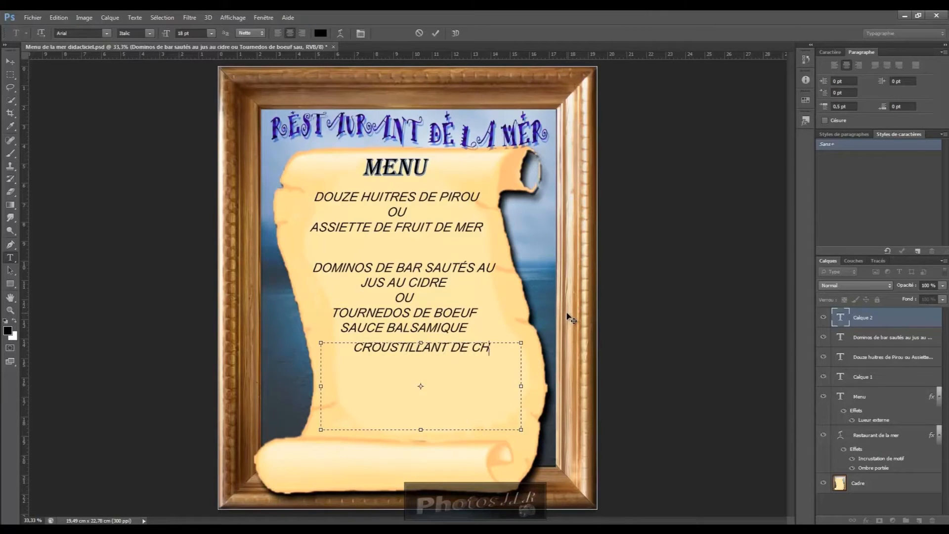
type("ÈVRE CHA")
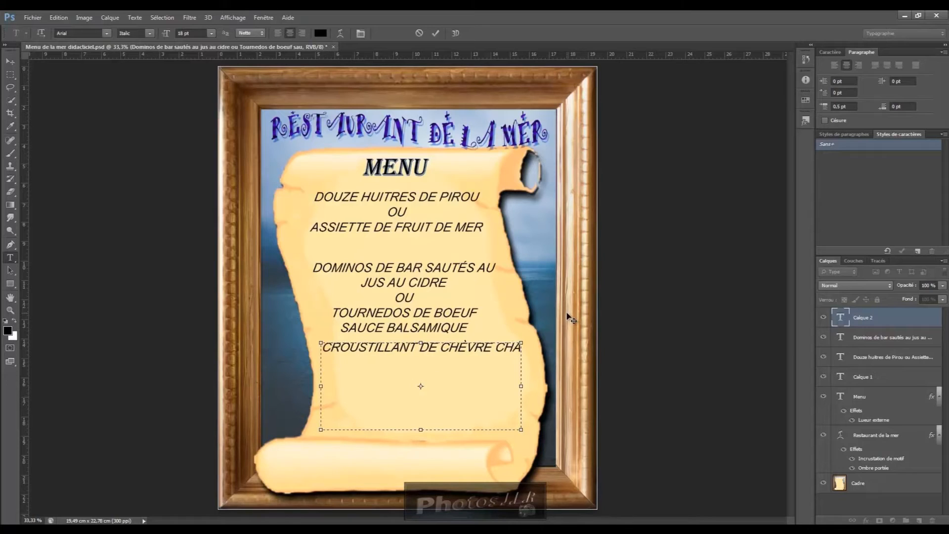
type("UD OU ")
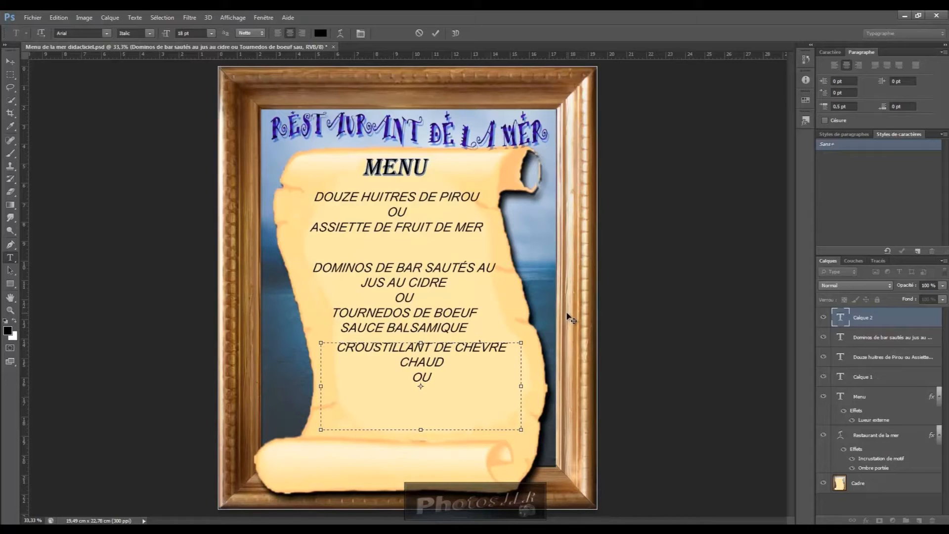
type("PLATEAU DE")
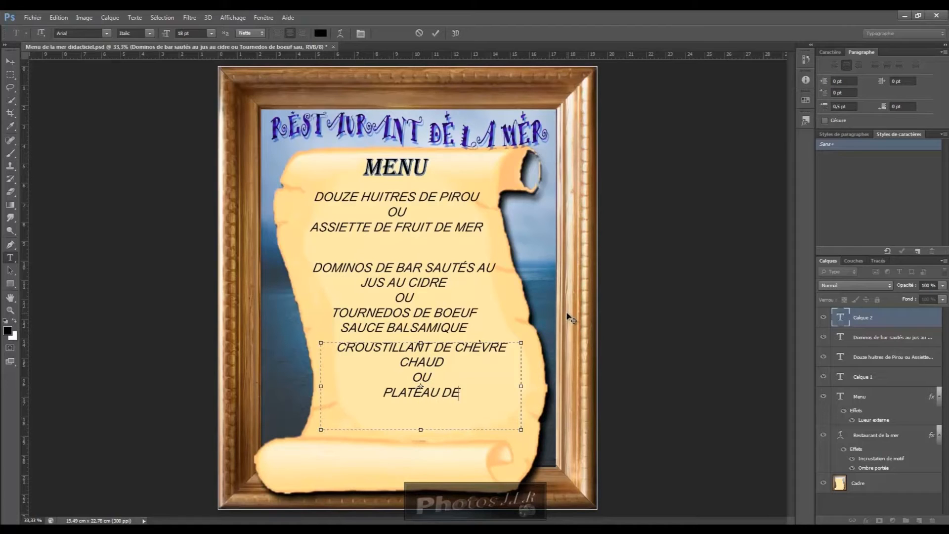
type(" FROMAGE")
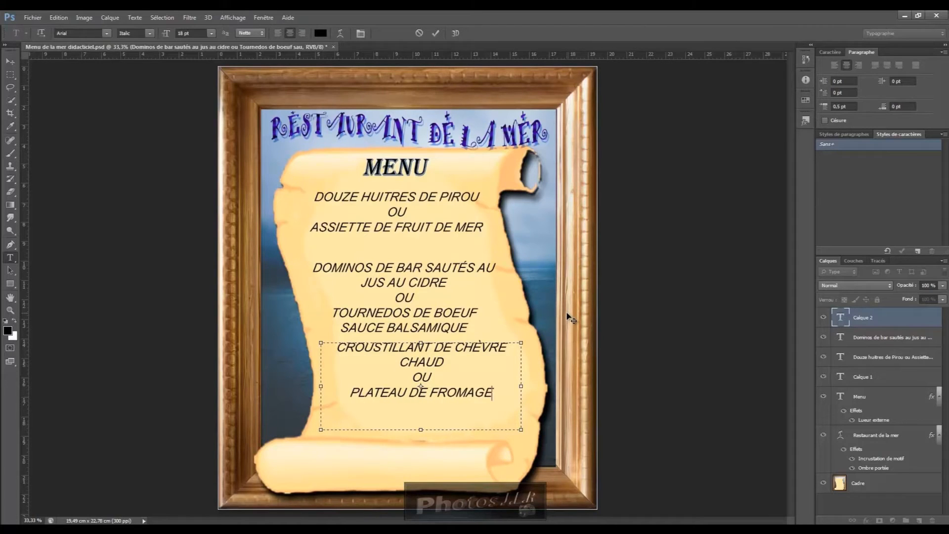
- Shorten the cheese text box to just below its last line and move the text lower on the scroll
left_click_drag(421, 347, 424, 359)
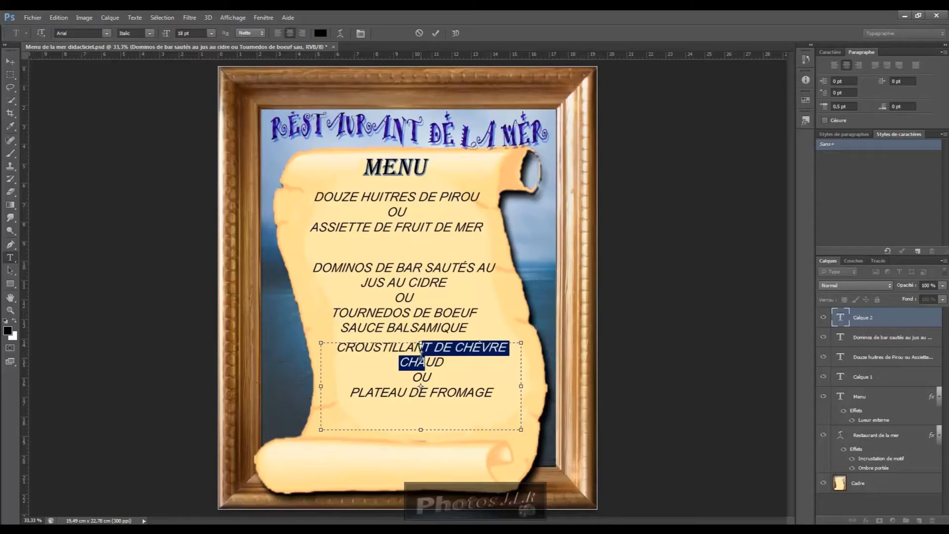
left_click(445, 375)
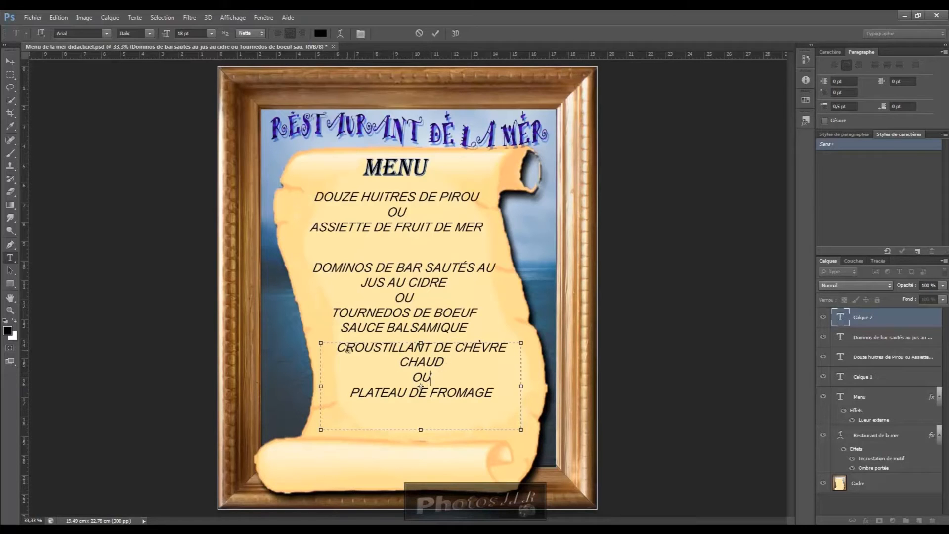
left_click_drag(421, 431, 421, 406)
left_click(473, 78)
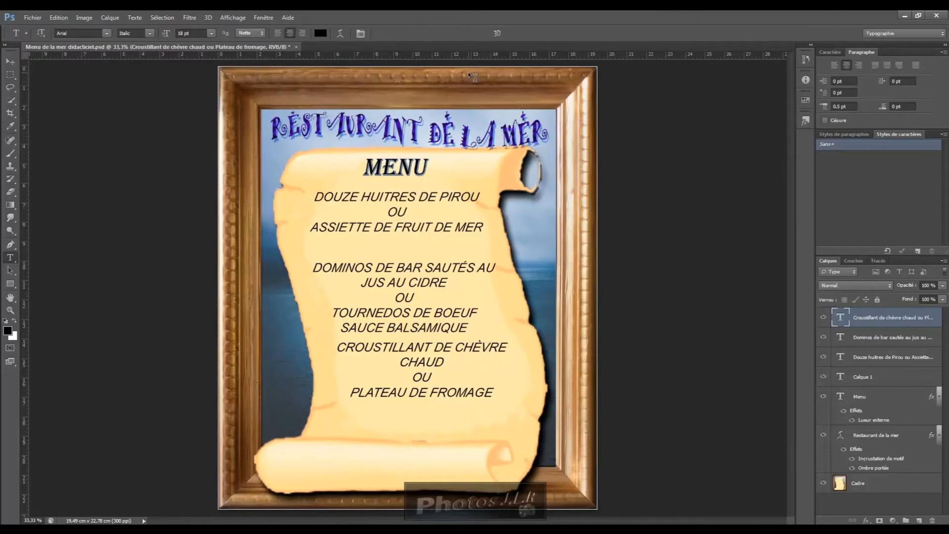
left_click(11, 61)
left_click_drag(430, 367, 431, 387)
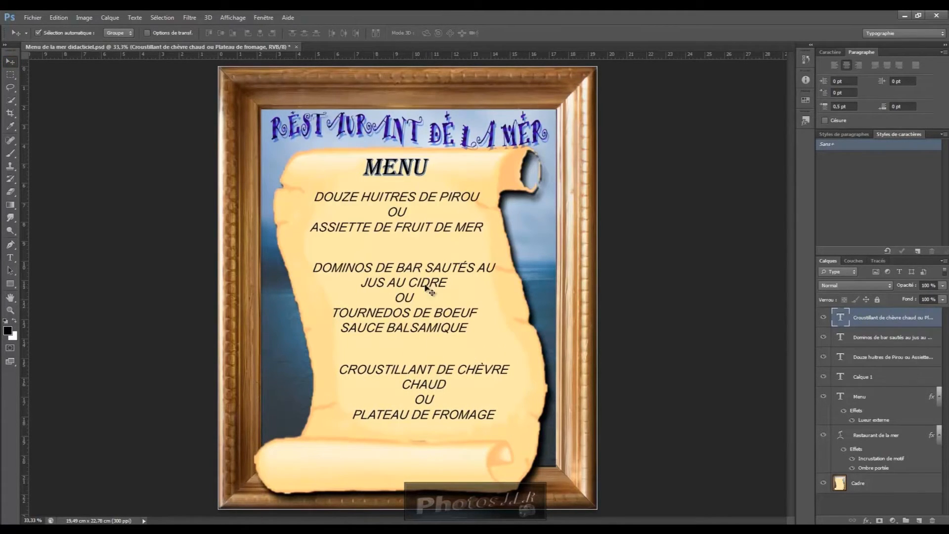
- Nudge the main dishes slightly right and the cheese text slightly left to line up the dish blocks on the scroll
left_click_drag(412, 285, 414, 285)
left_click_drag(421, 373, 418, 370)
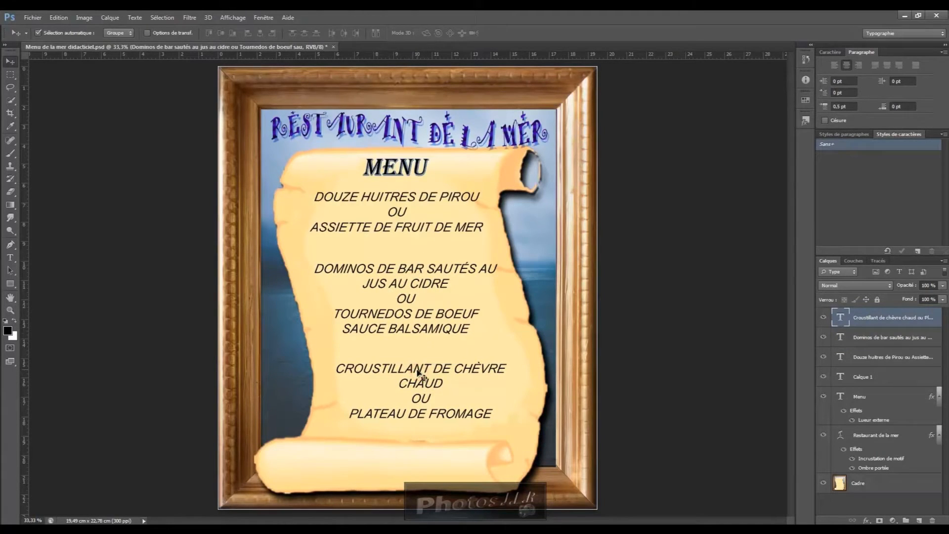
left_click_drag(409, 303, 410, 301)
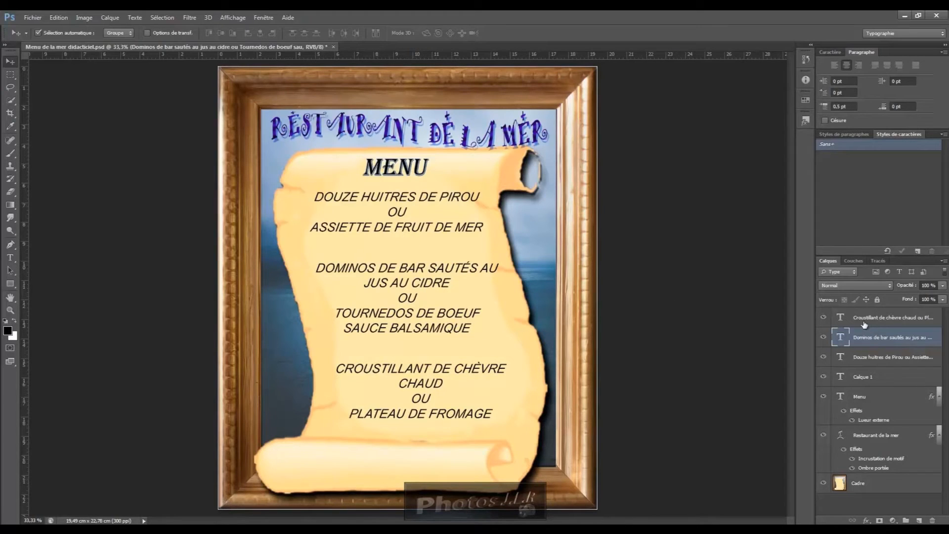
- Add a drop shadow to the starters' text layer and reduce the shadow's distance to about 8 px
left_click(401, 200)
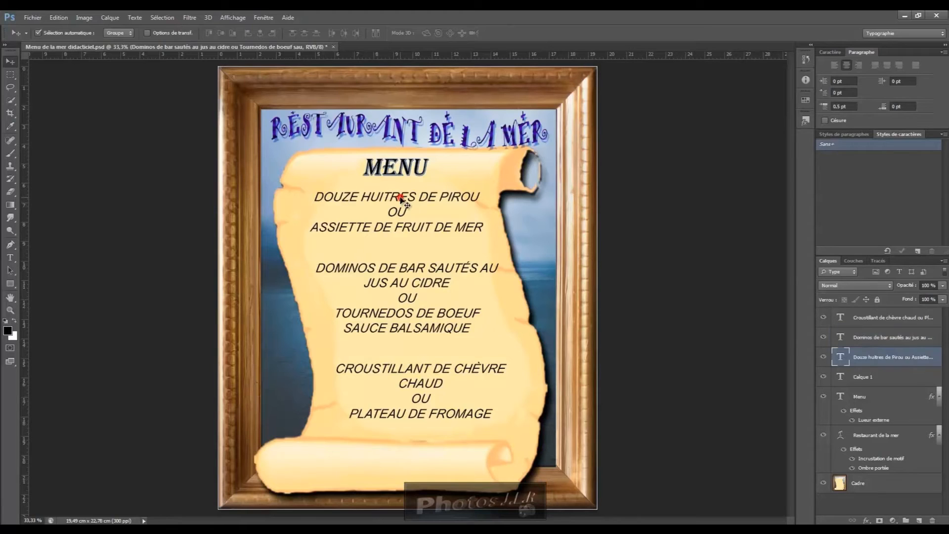
double_click(935, 364)
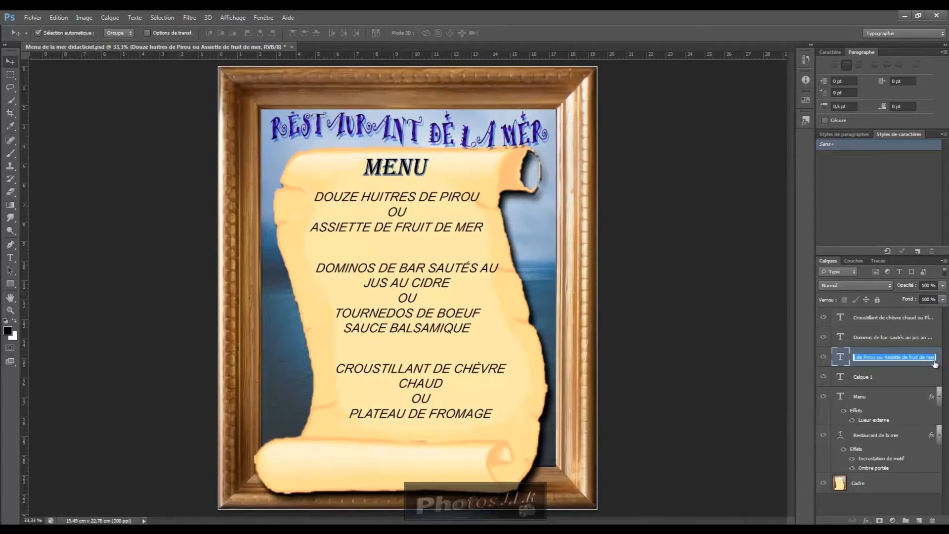
double_click(935, 367)
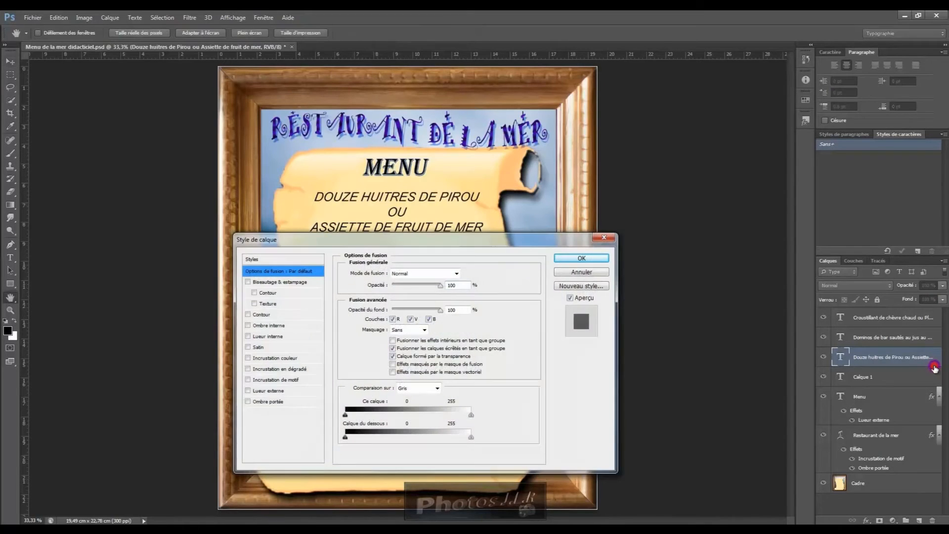
left_click_drag(391, 241, 374, 264)
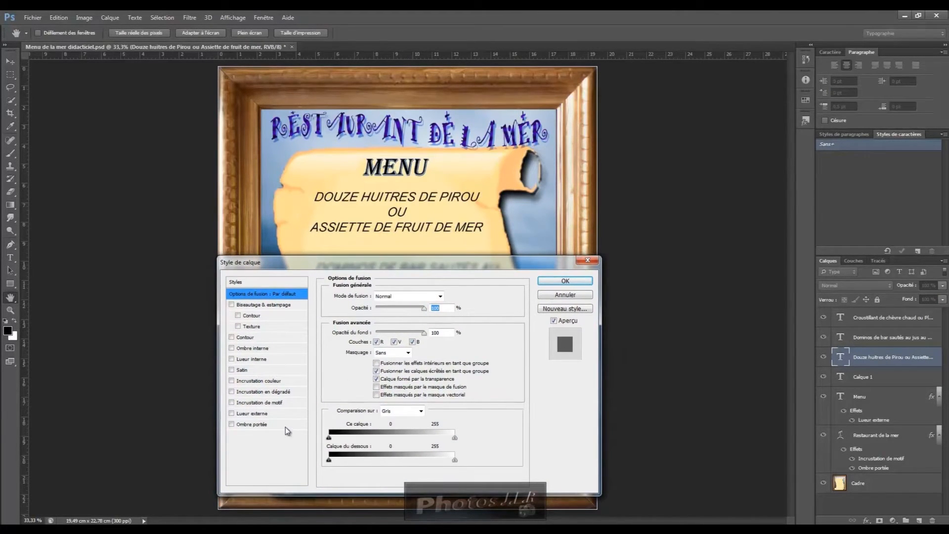
left_click(232, 425)
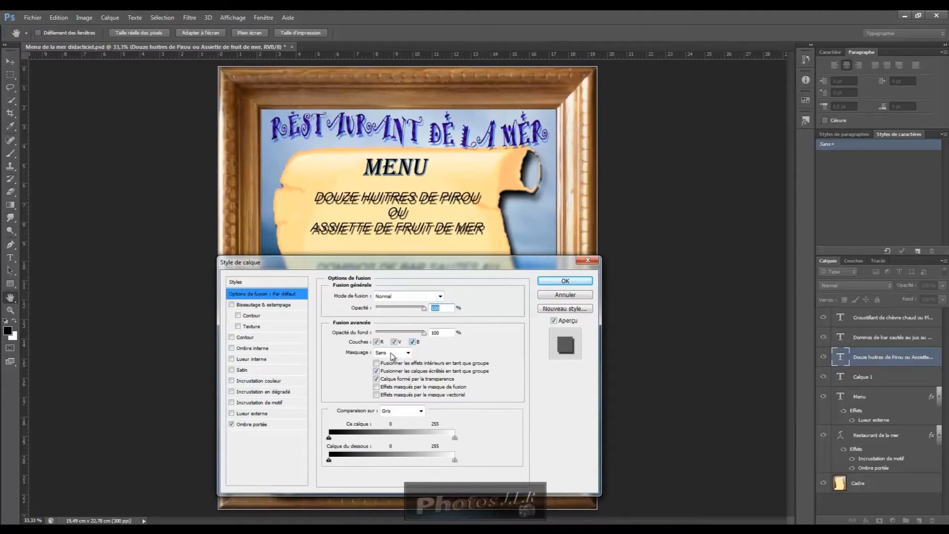
left_click(252, 424)
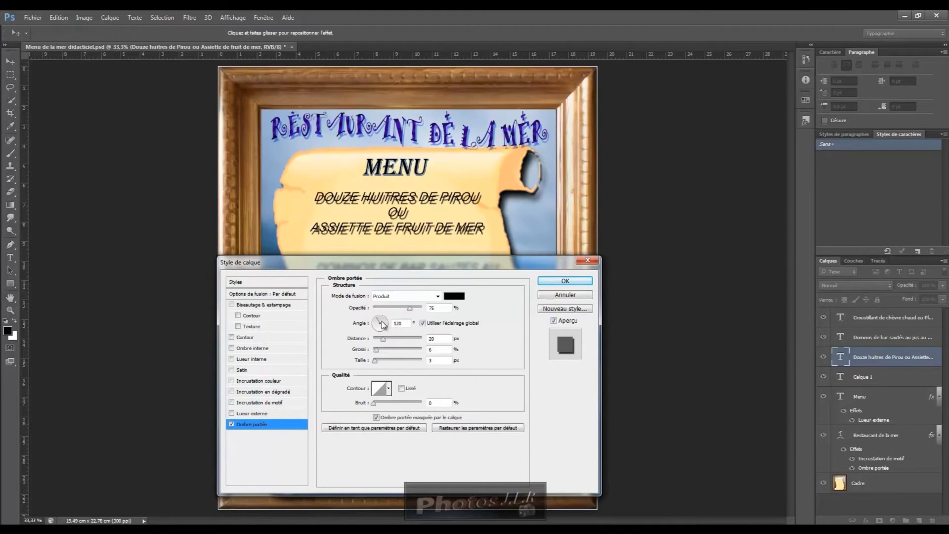
left_click_drag(383, 340, 378, 352)
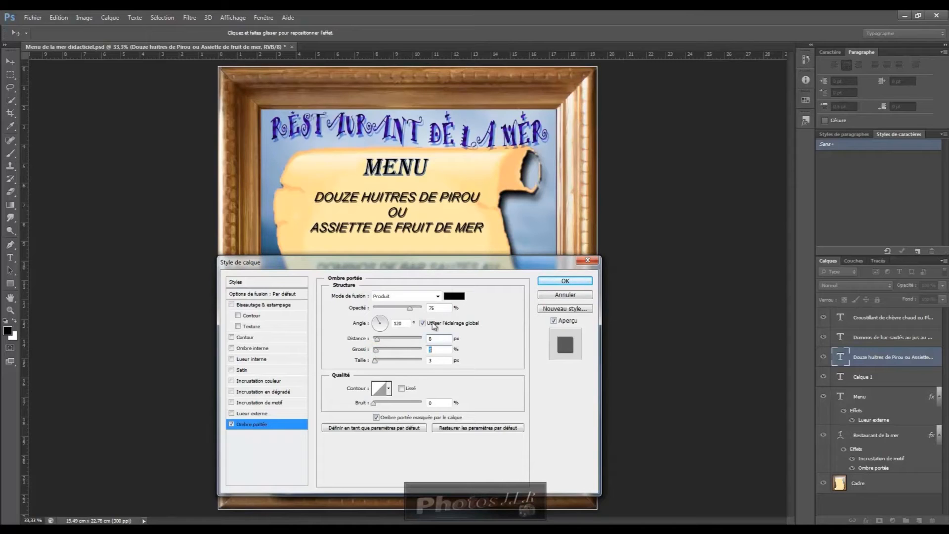
- Set the starters' drop shadow colour to bright blue #2376f3 and raise the shadow's opacity to 81 %
left_click(454, 295)
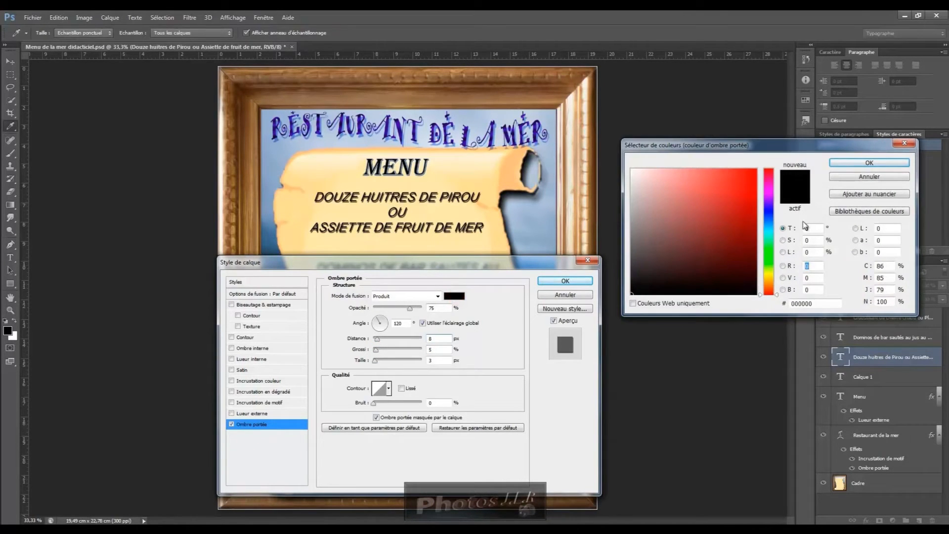
left_click(768, 219)
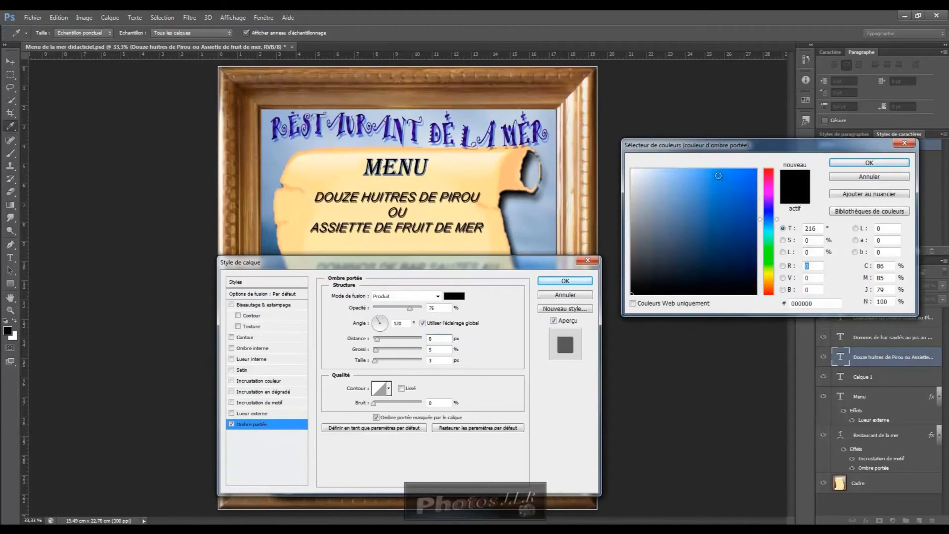
left_click(719, 175)
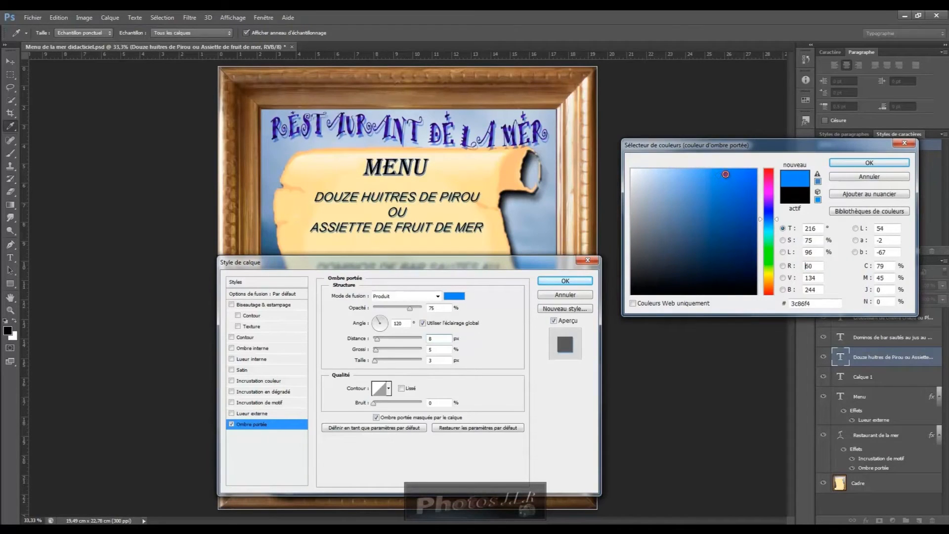
left_click(738, 174)
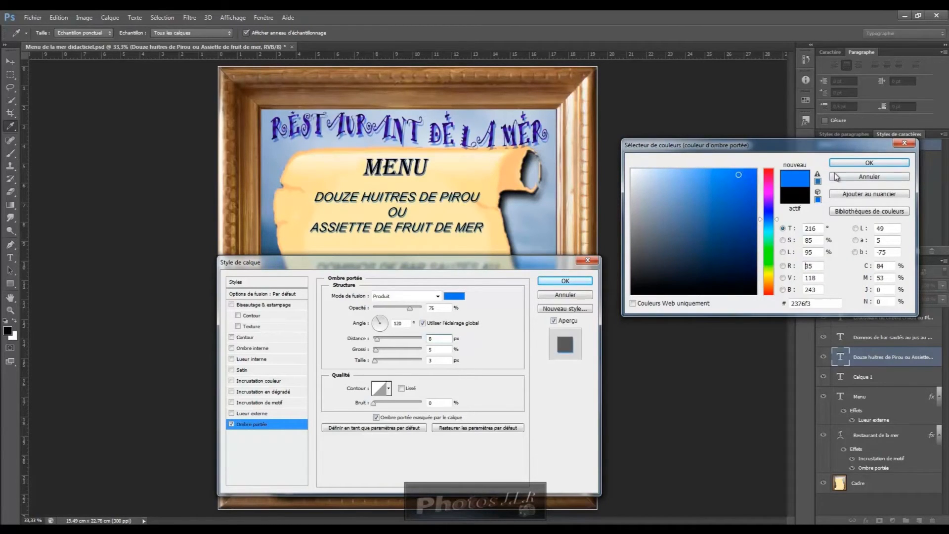
left_click(889, 164)
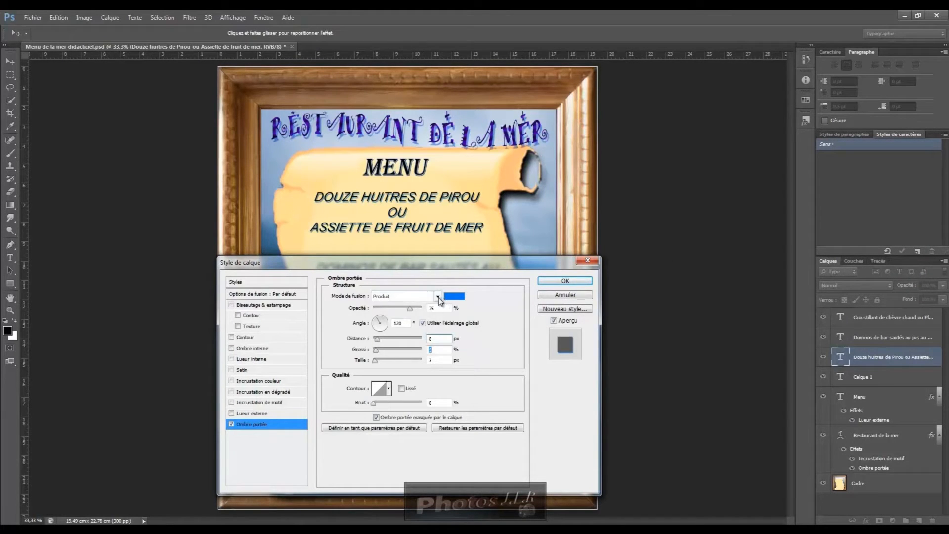
mouse_move(410, 308)
left_mouse_down()
mouse_move(385, 310)
mouse_move(422, 313)
mouse_move(412, 311)
left_mouse_up()
- Try the Incrustation and Eclaircir blend modes on the starters' shadow and return it to Produit
left_click(437, 296)
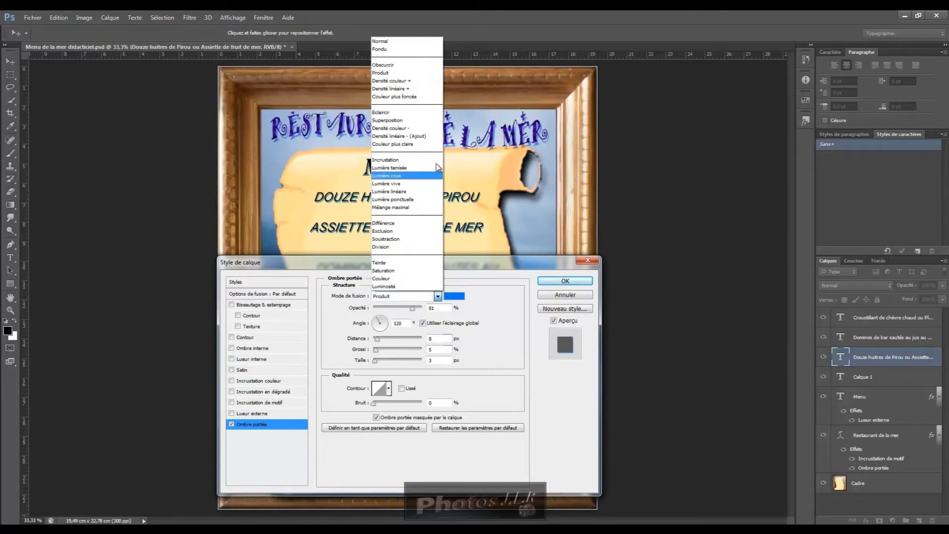
left_click(394, 160)
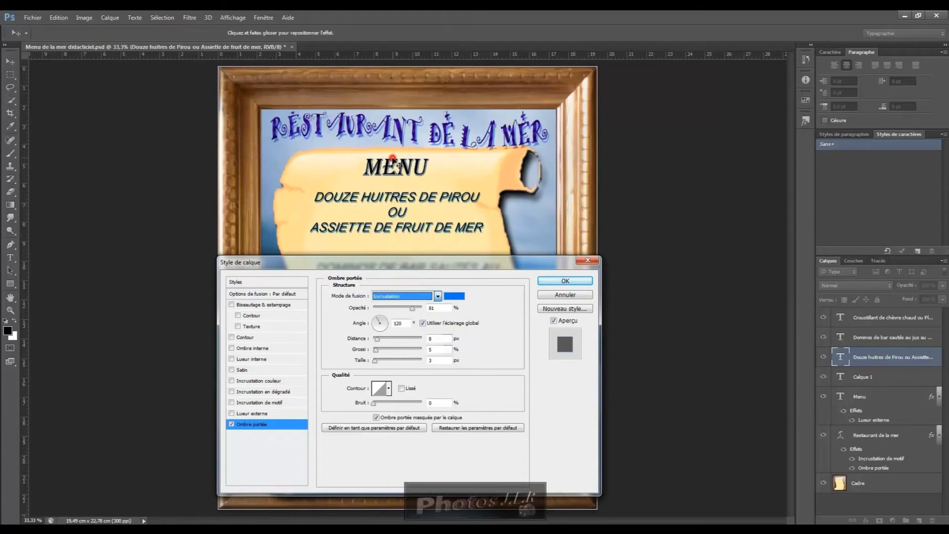
left_click(438, 297)
left_click(394, 115)
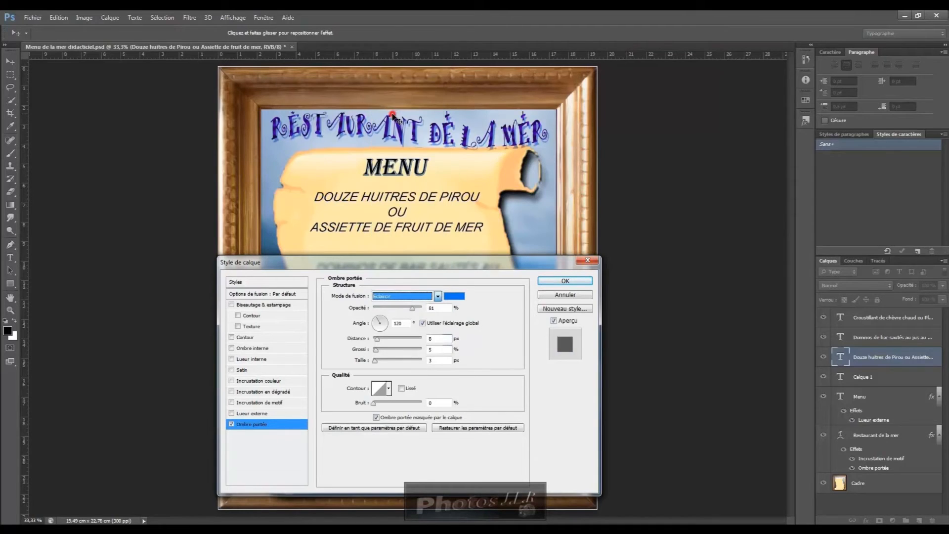
left_click(439, 297)
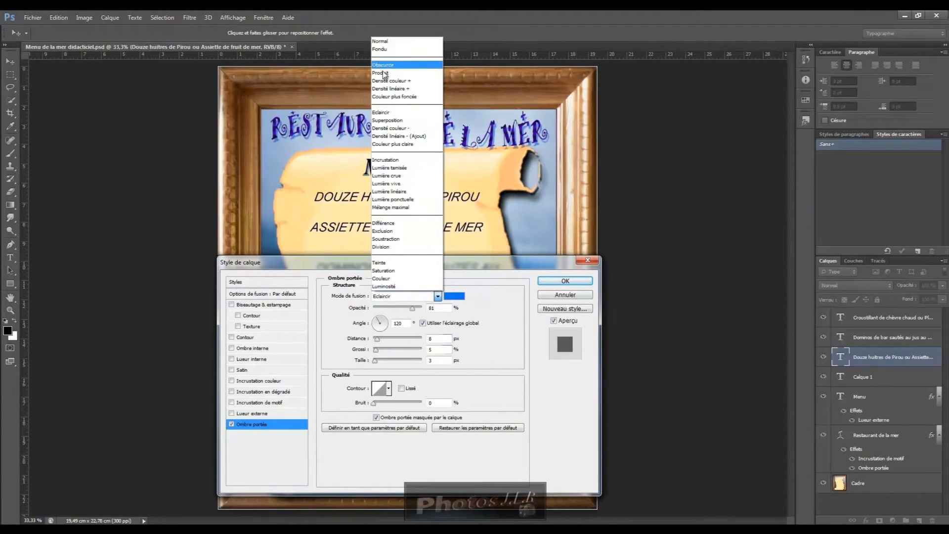
left_click(383, 73)
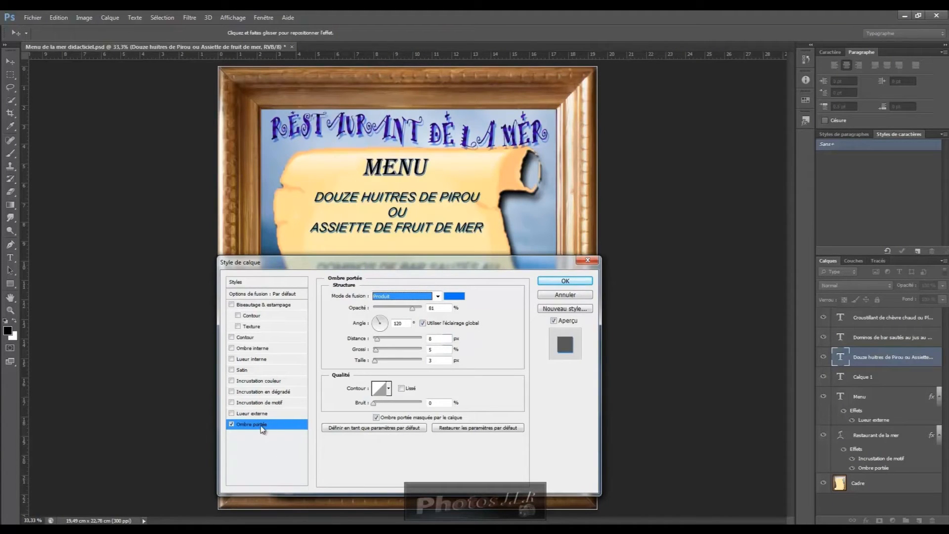
- Apply the starters' shadow style and put the same drop shadow on the main dishes and cheese text layers
left_click(573, 282)
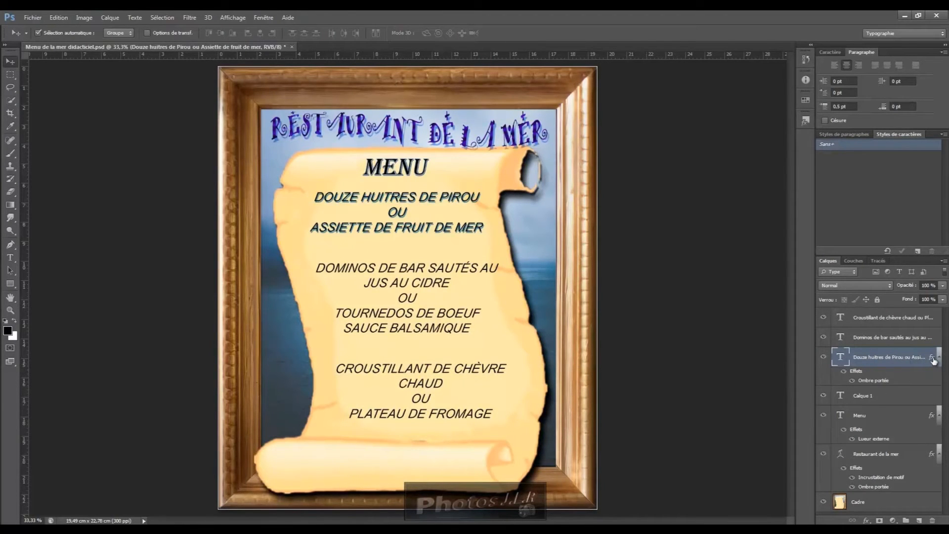
left_click_drag(931, 356, 934, 340)
left_click_drag(933, 338, 936, 319)
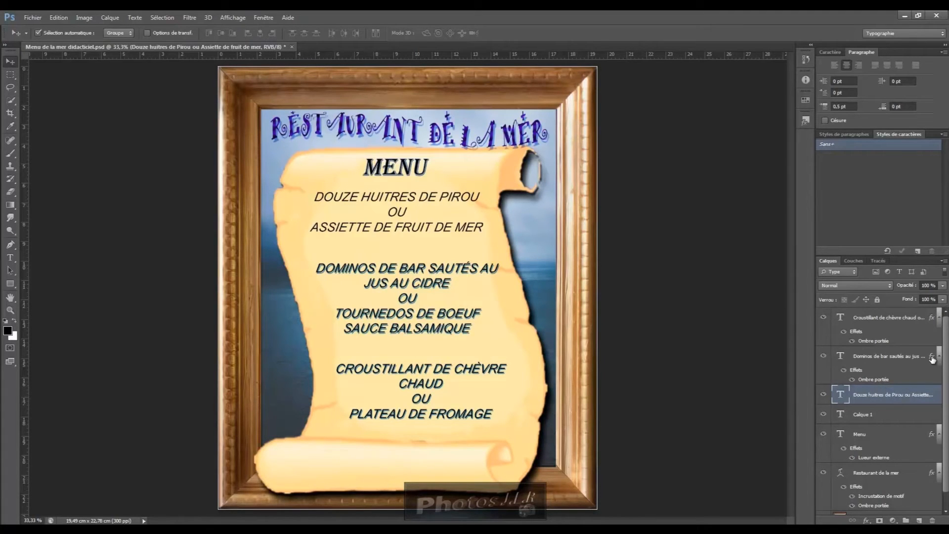
left_click_drag(933, 359, 936, 401)
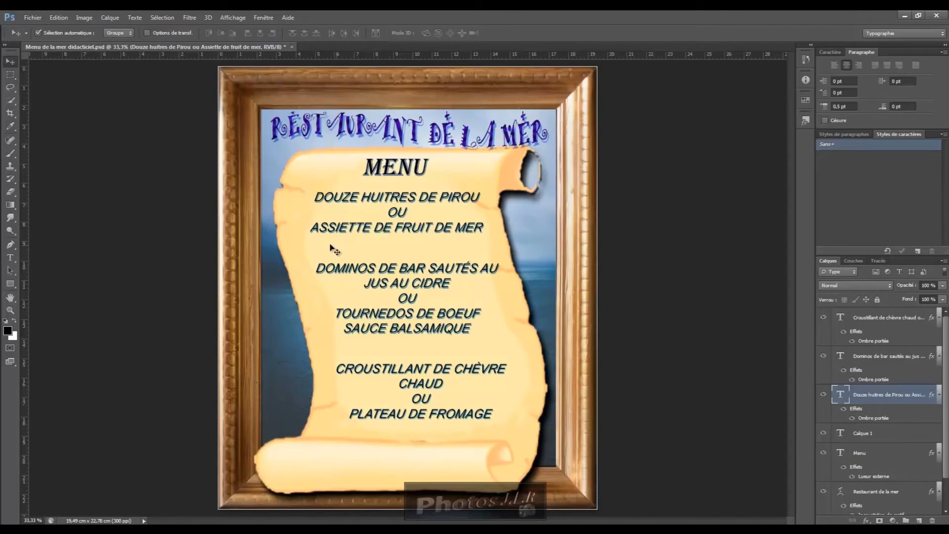
- Draw a narrow one-line text box in the gap between the starters and the main dishes
left_click(10, 257)
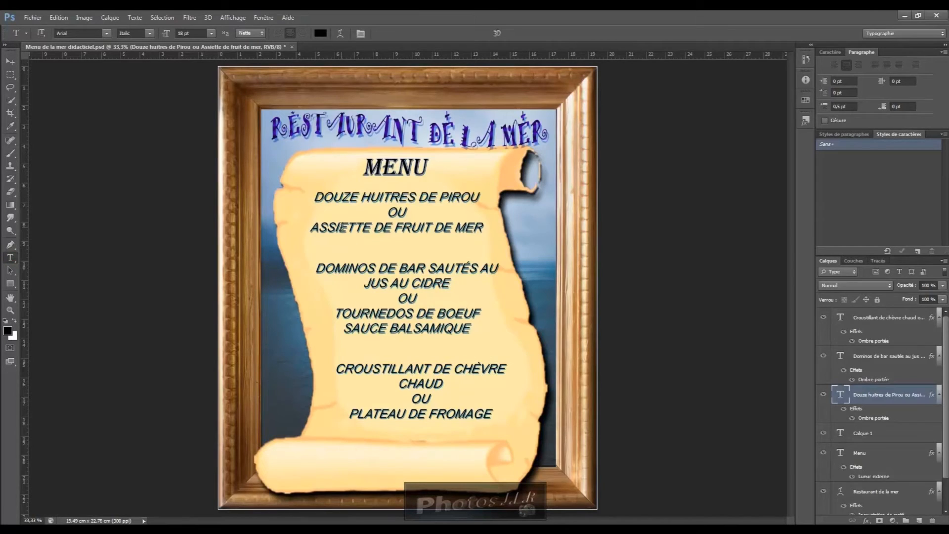
left_click(327, 242, "ctrl")
right_click(329, 245)
left_click(324, 243)
left_click_drag(327, 244, 483, 252)
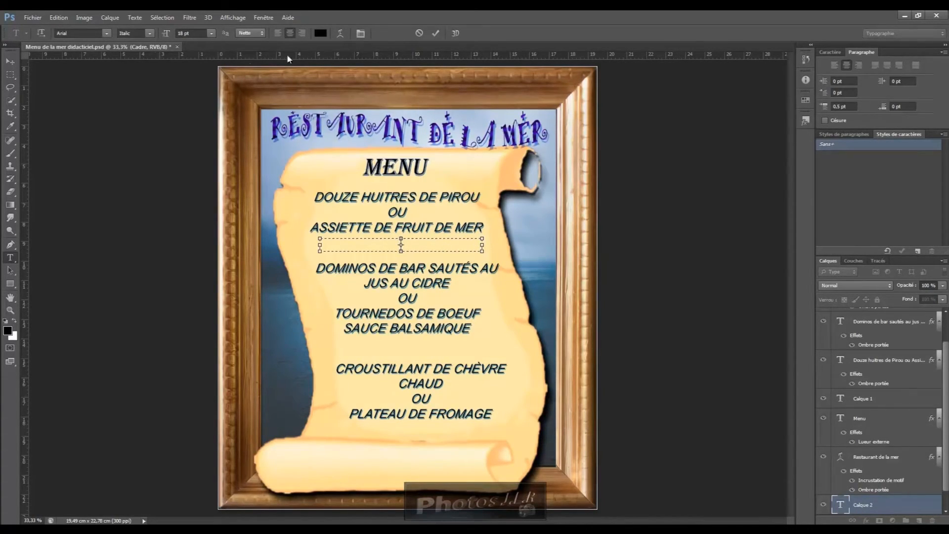
- Set the text colour to salmon pink #f77c7c and fill the new text box with a row of & characters
left_click(320, 33)
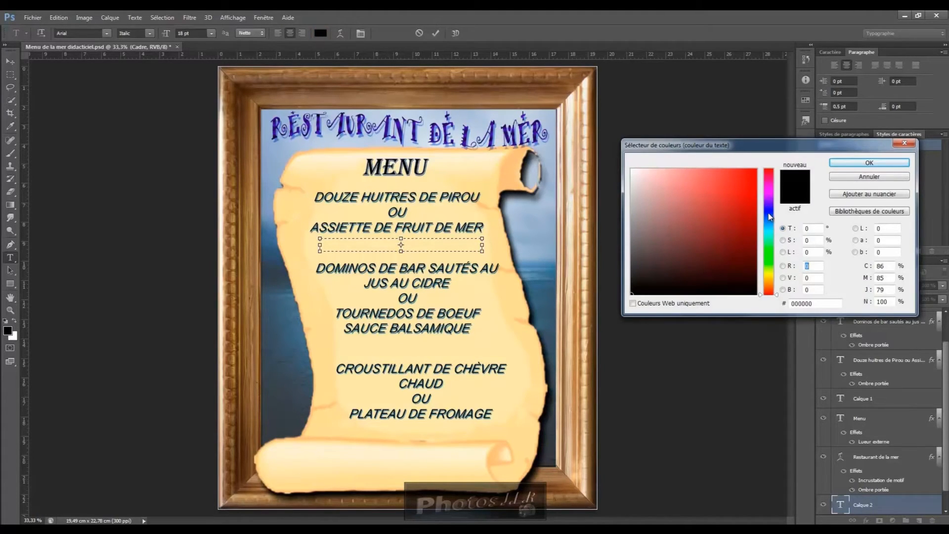
left_click_drag(709, 176, 694, 173)
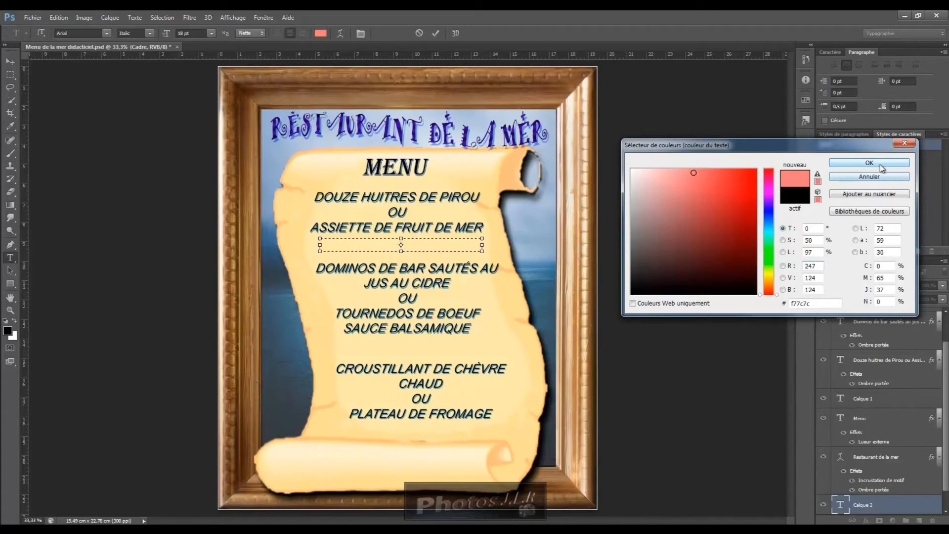
left_click(882, 166)
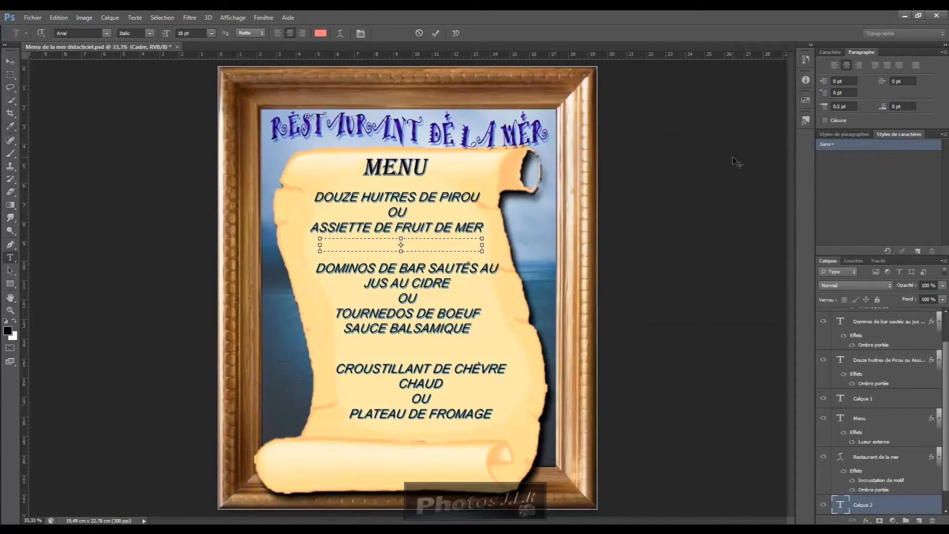
type("&&&&&&&&&&&&&&&&&")
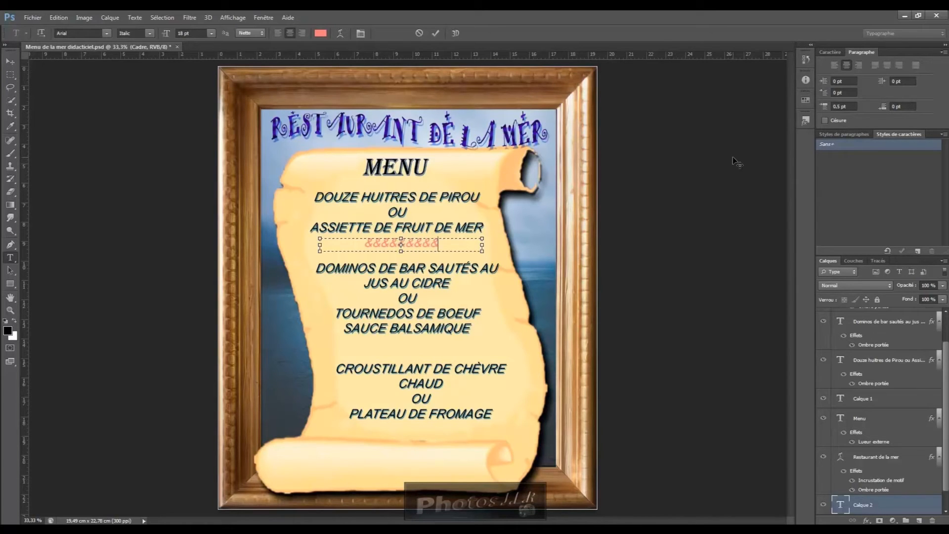
type("&&")
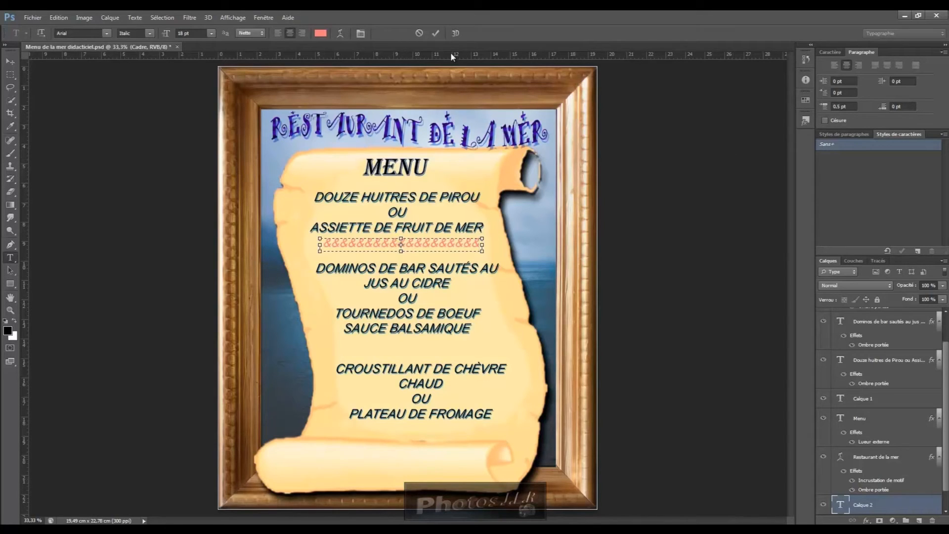
left_click(460, 118)
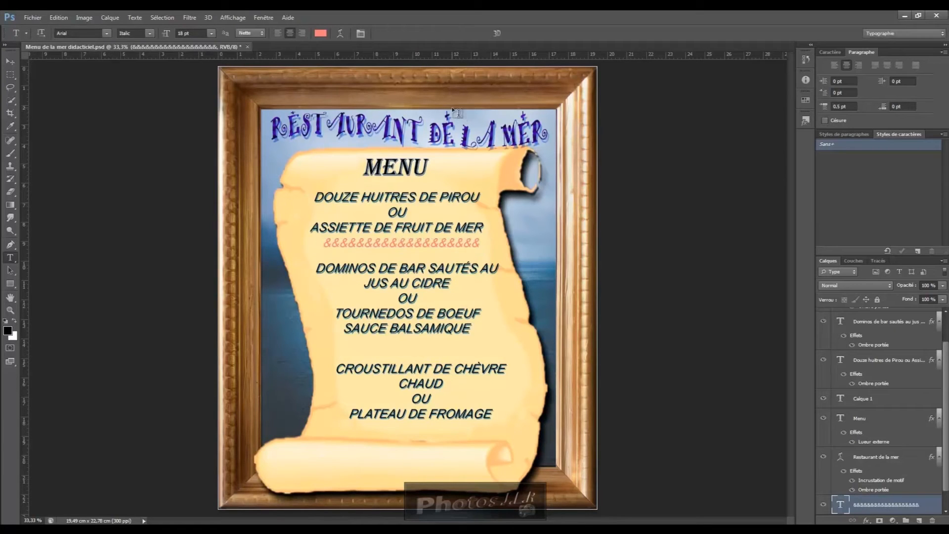
- Lower the ampersand separator slightly and place a duplicate of it between the main dishes and the cheese text
left_click(10, 61)
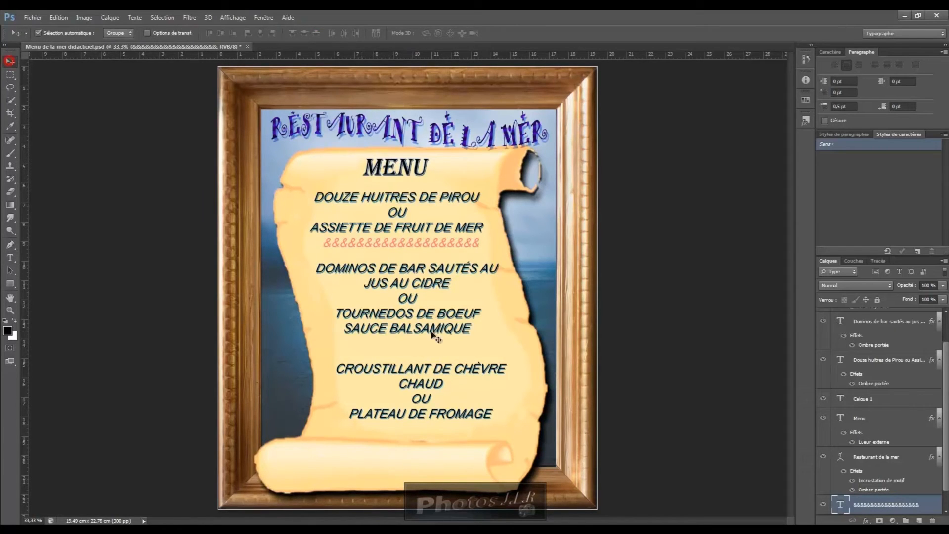
left_click_drag(405, 248, 406, 247)
left_click(403, 247)
left_click_drag(372, 244, 373, 249)
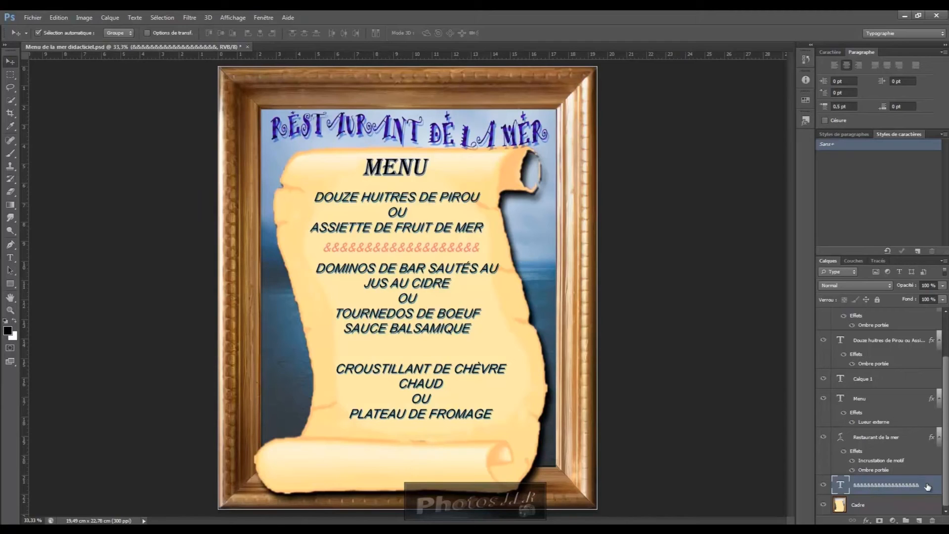
left_click_drag(926, 487, 919, 521)
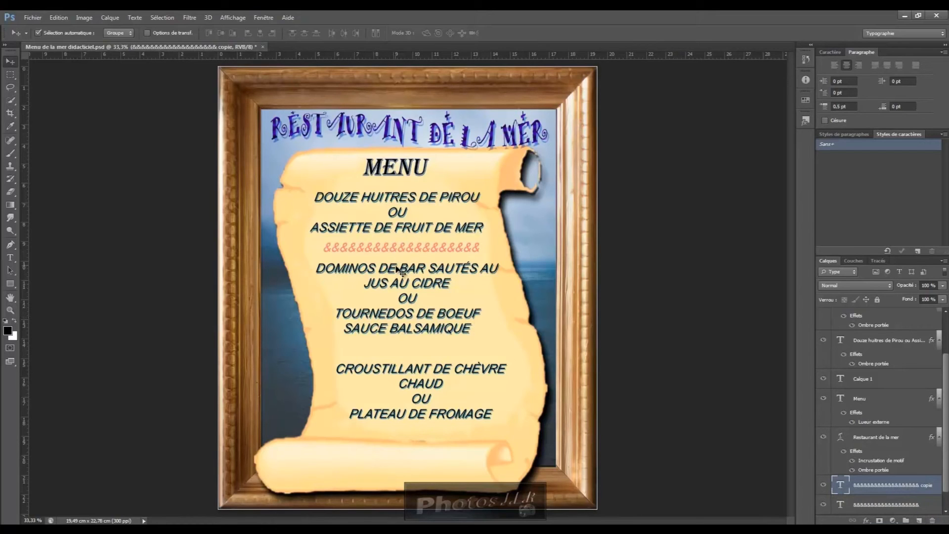
left_click_drag(397, 246, 416, 349)
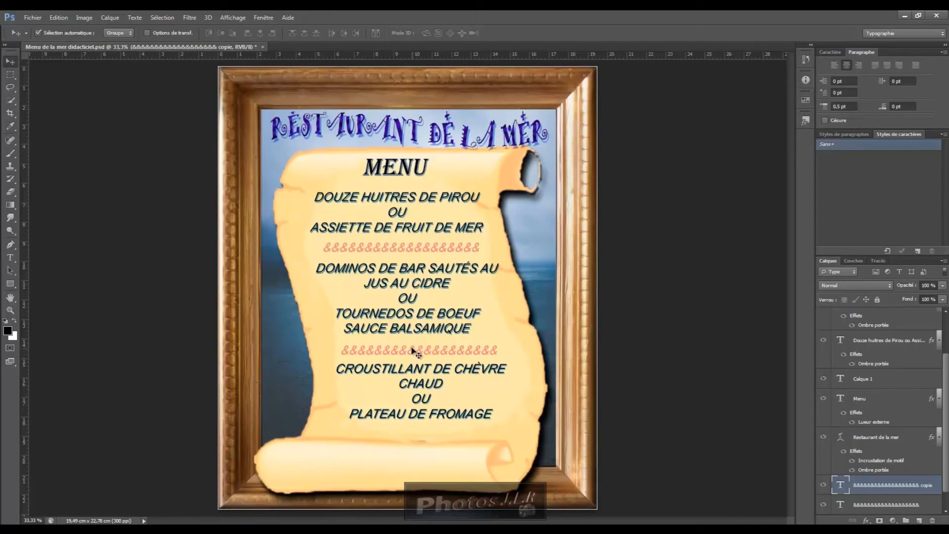
left_click(400, 249)
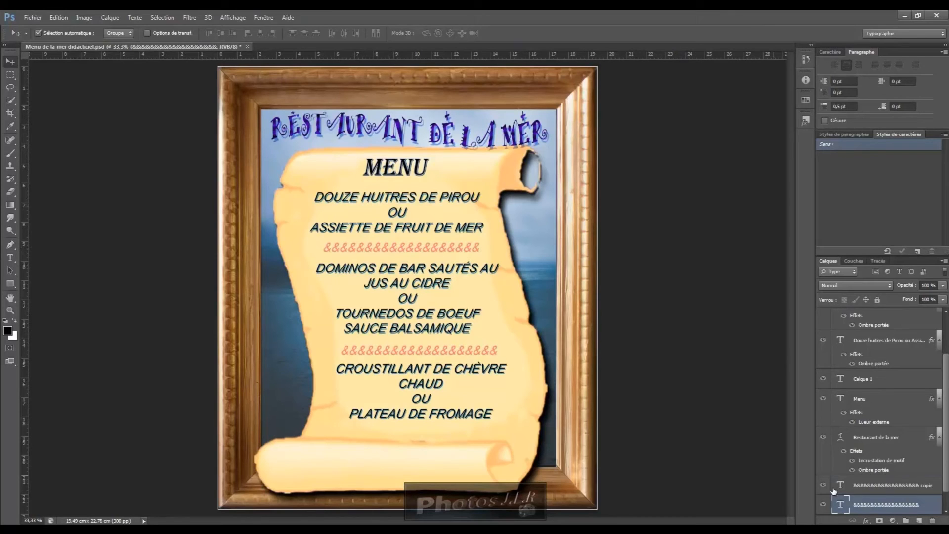
double_click(935, 508)
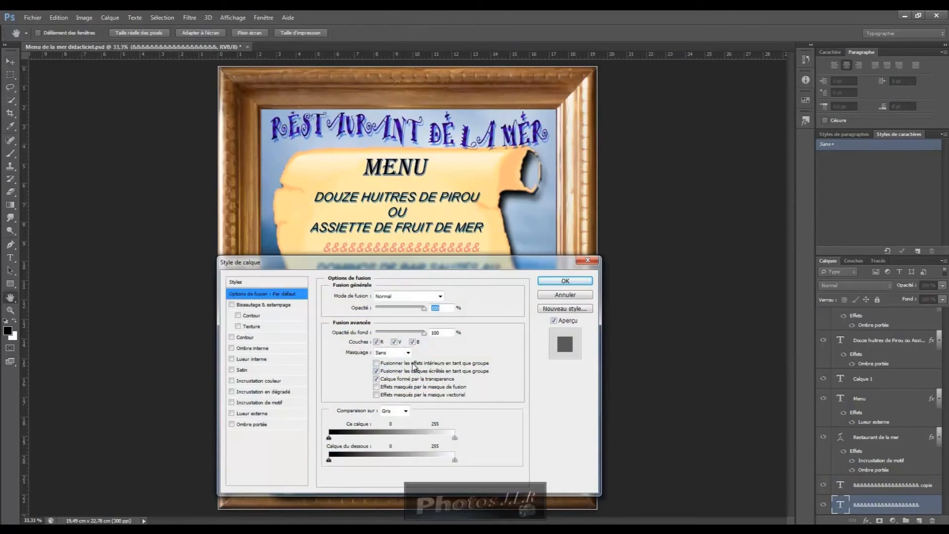
left_click(565, 295)
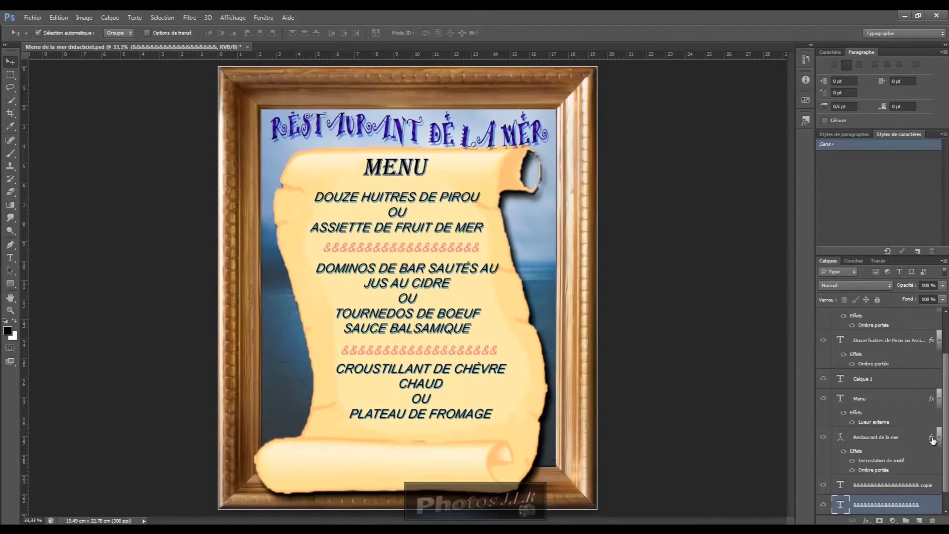
- Transfer the restaurant title's pattern overlay and drop shadow to the upper ampersand separator and copy them to the lower one
left_click_drag(932, 440, 934, 502)
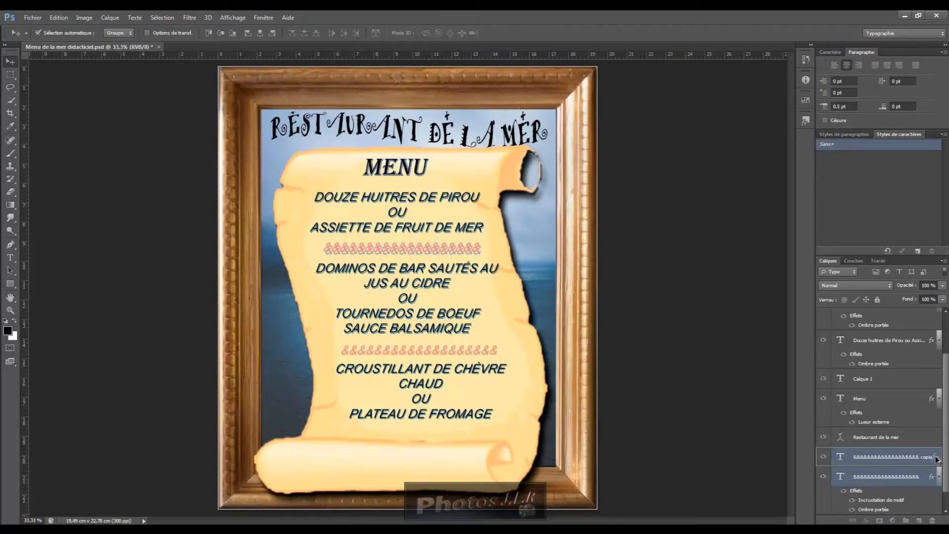
left_click_drag(938, 459, 947, 462)
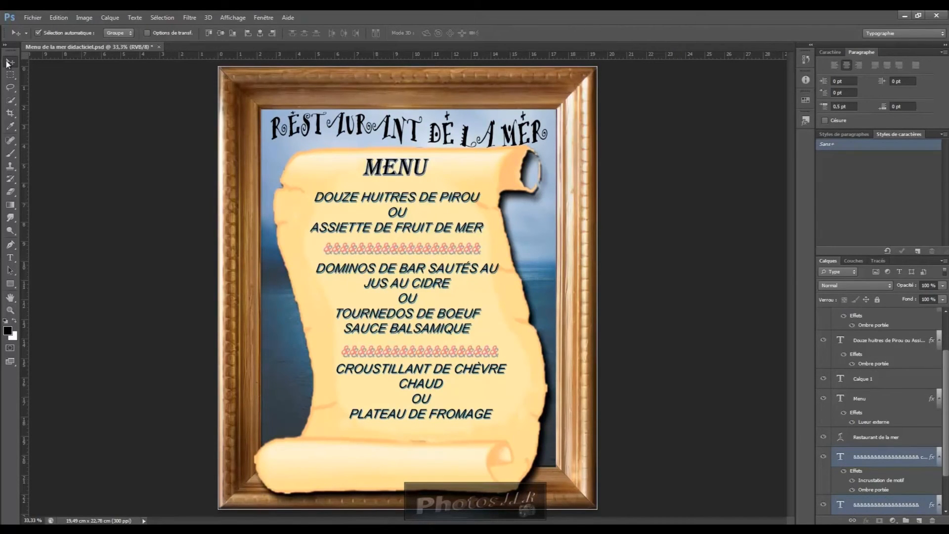
- Move the cheese text down and slightly left, and nudge the lower separator and main dishes down to even the spacing
left_click_drag(404, 377, 399, 385)
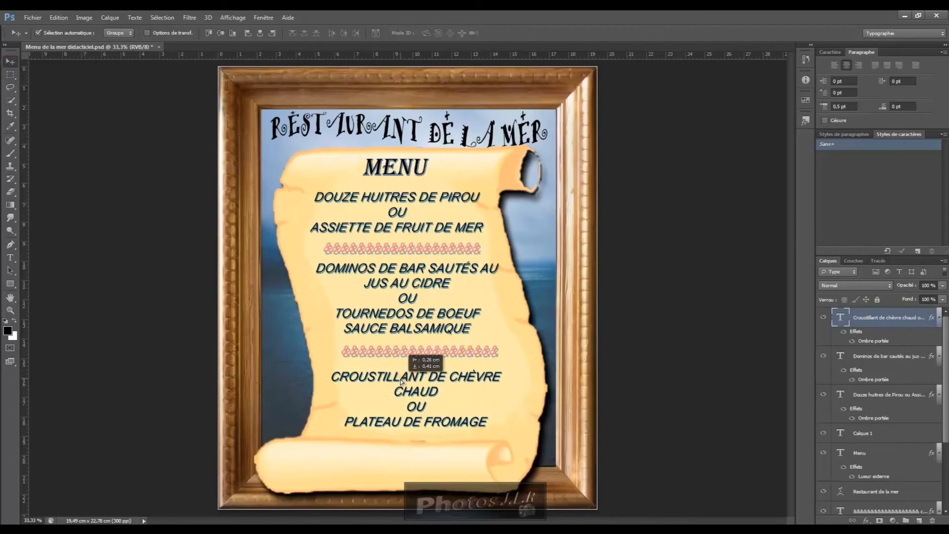
left_click_drag(404, 352, 401, 355)
left_click_drag(403, 270, 405, 272)
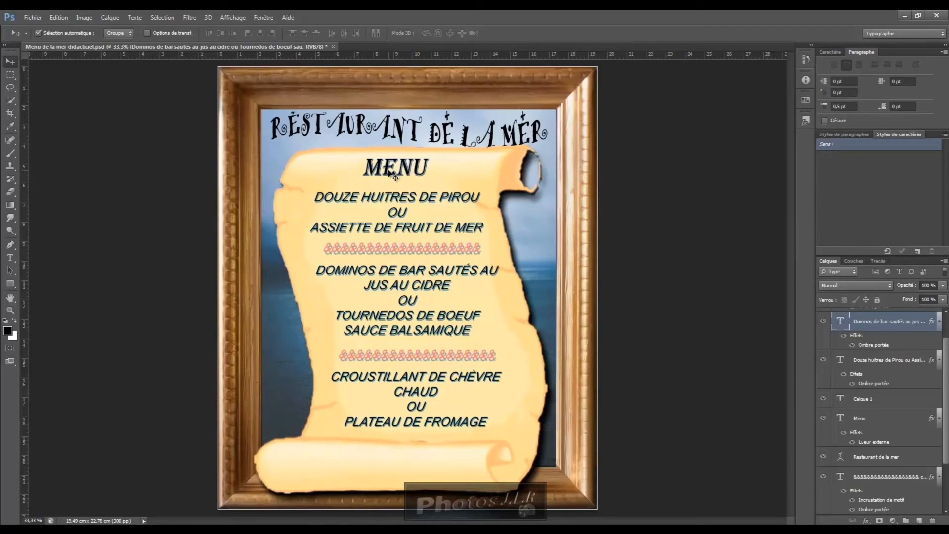
- Activate the Brush tool and try to pick a blue foreground colour for painting on the heading
scroll(409, 168, "up", 2)
scroll(410, 169, "up", 3)
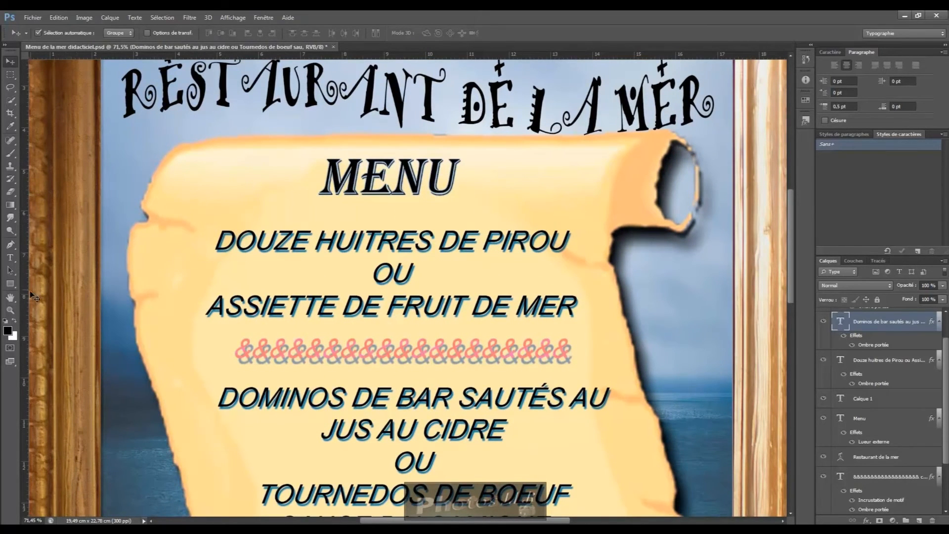
left_click(11, 154)
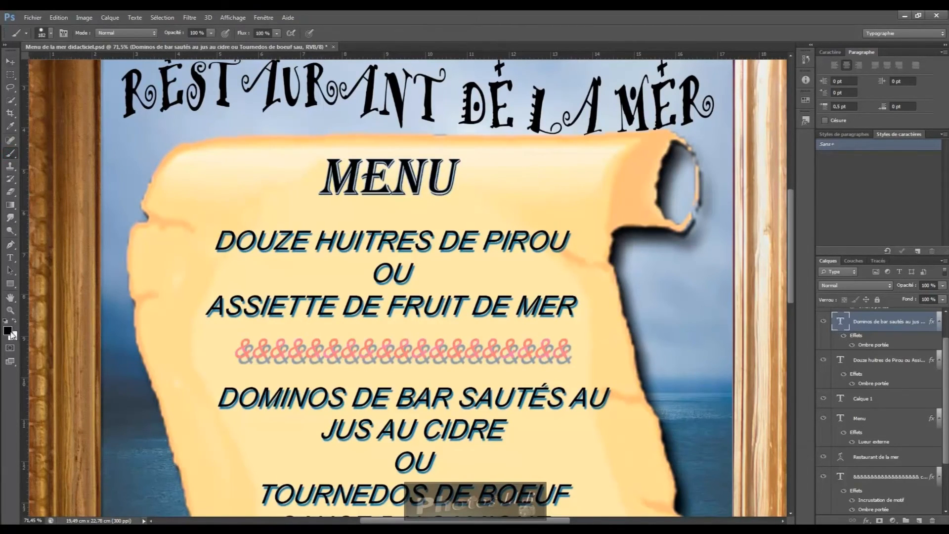
left_click(8, 332)
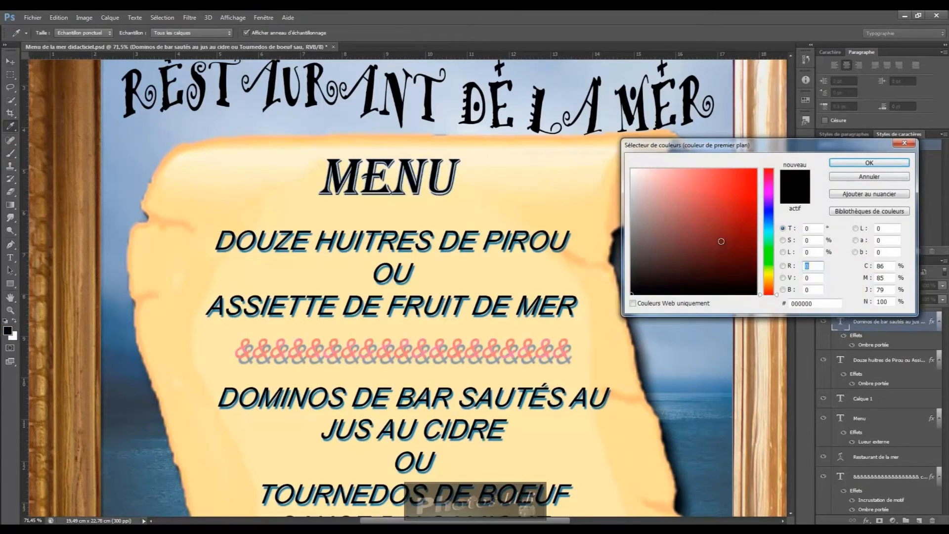
left_click(770, 208)
left_click(888, 163)
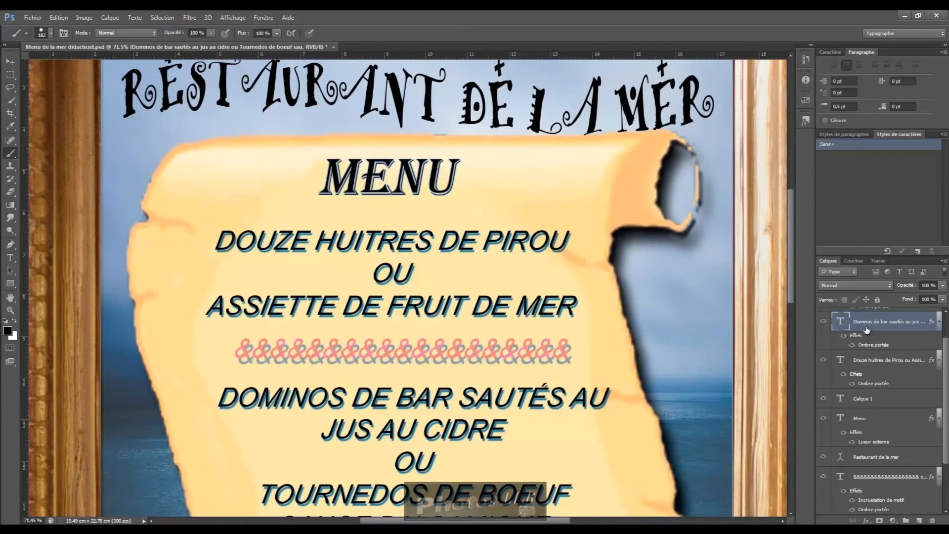
- Rasterize the "Menu" text layer
left_click(865, 426)
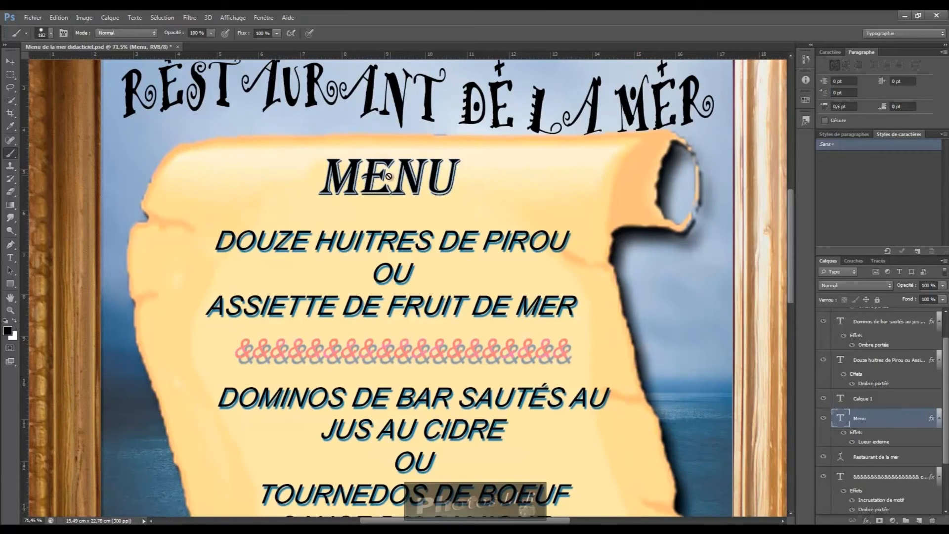
right_click(894, 429)
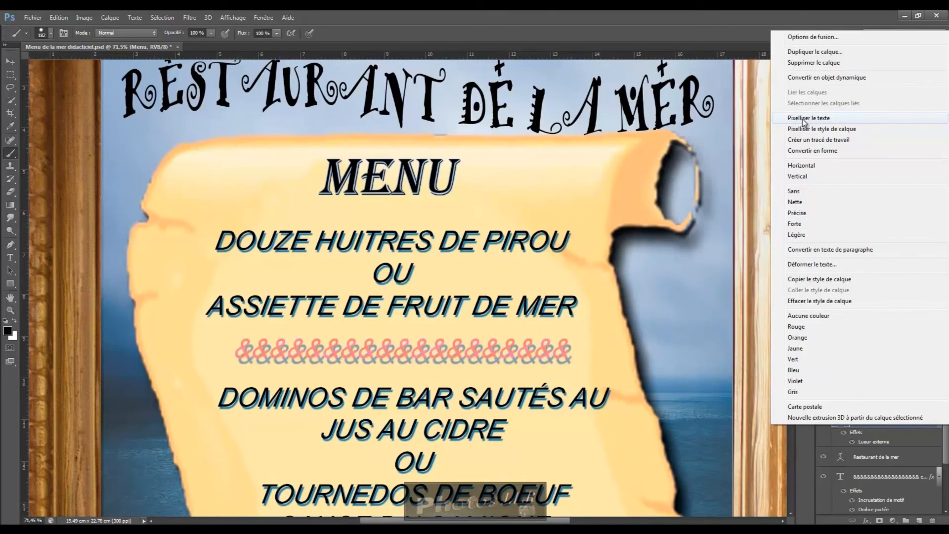
left_click(133, 20)
left_click(134, 20)
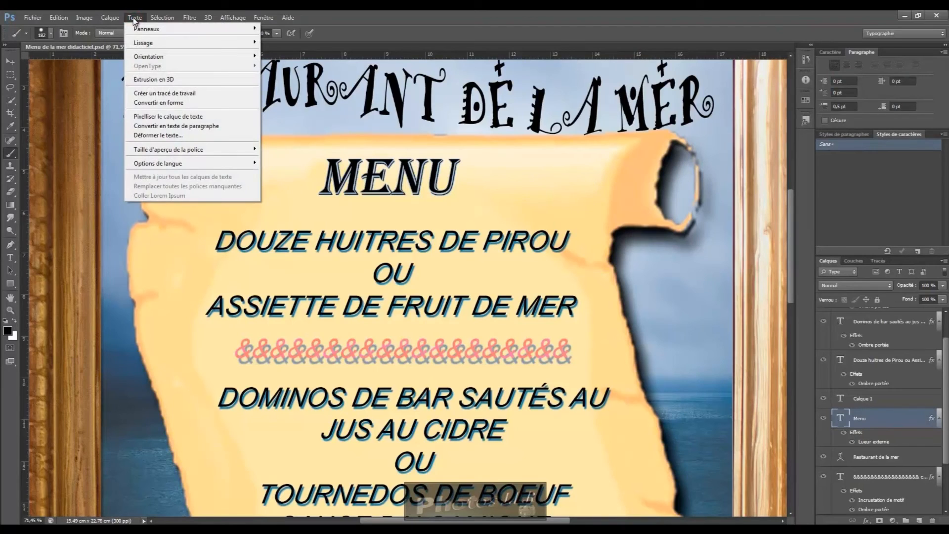
left_click(169, 120)
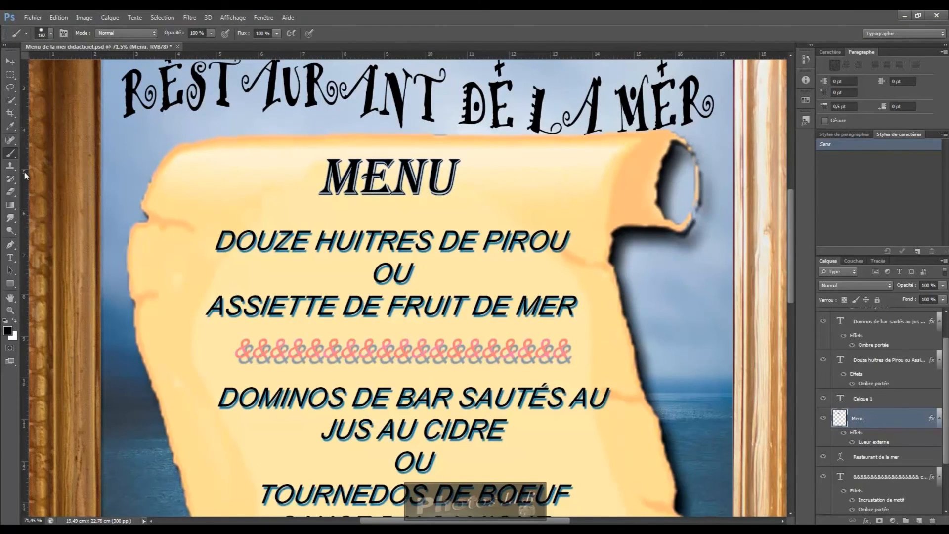
- Set the foreground colour to blue #240be5 and brush a short stroke over the M of the "Menu" heading
left_click(10, 154)
left_click(9, 331)
left_click(751, 182)
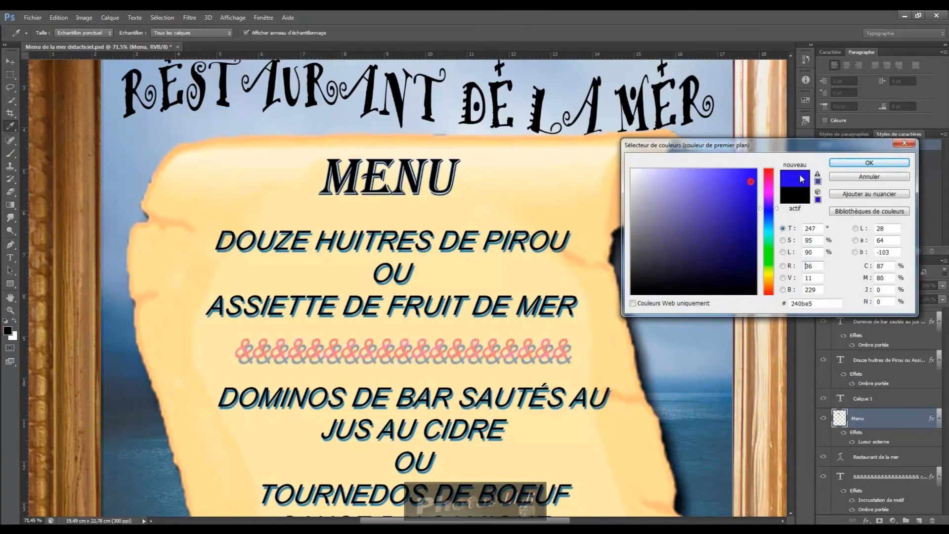
left_click(870, 162)
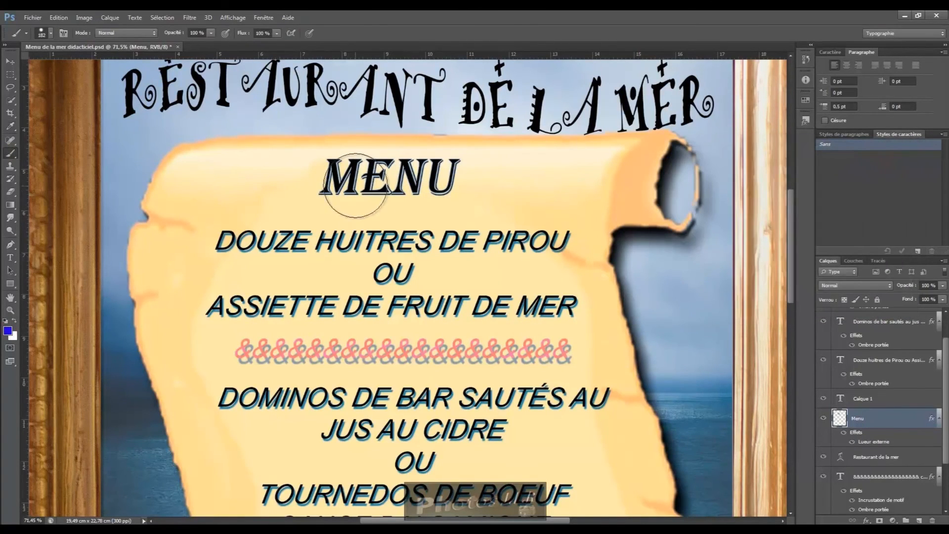
mouse_move(356, 185)
left_mouse_down()
mouse_move(328, 187)
mouse_move(354, 180)
left_mouse_up()
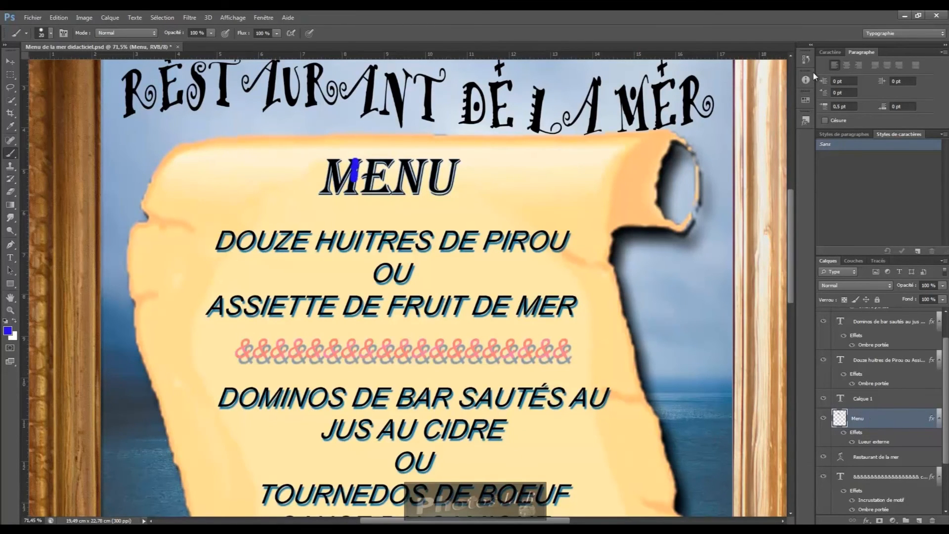
- Revert the document history to the rasterized text state, undoing the blue brush strokes on the heading
left_click(806, 59)
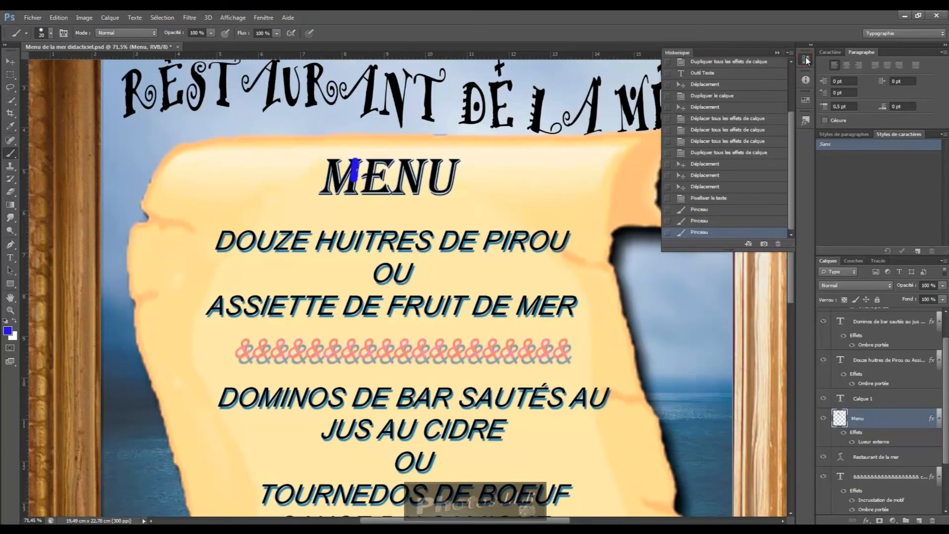
left_click(726, 199)
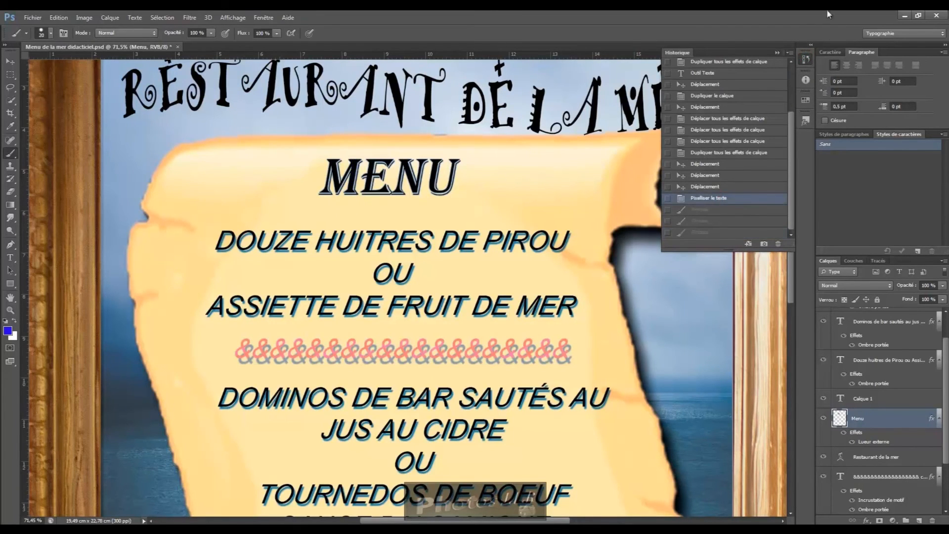
left_click(777, 54)
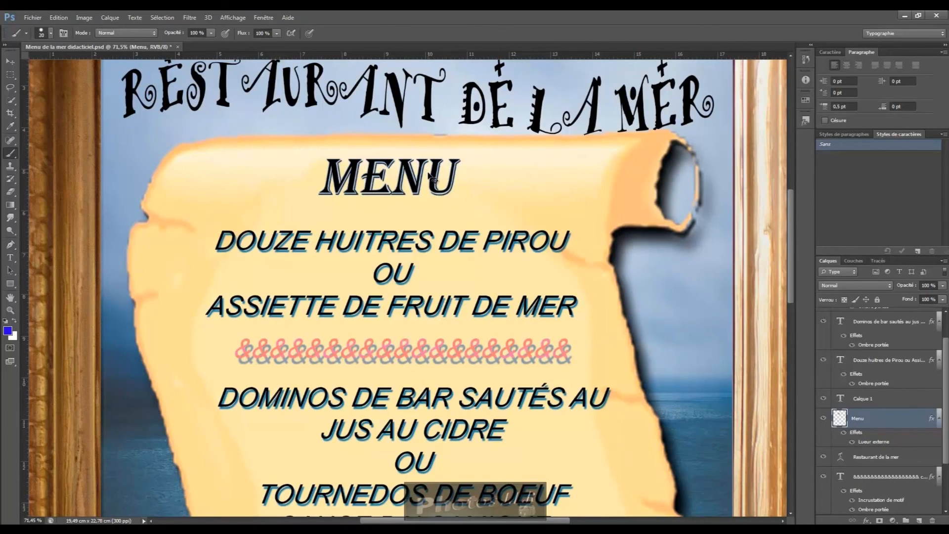
- Warp the rasterized "Menu" heading by pulling its lower corners outward and down, raising its upper right corner and bending its right edge
key("ctrl+t")
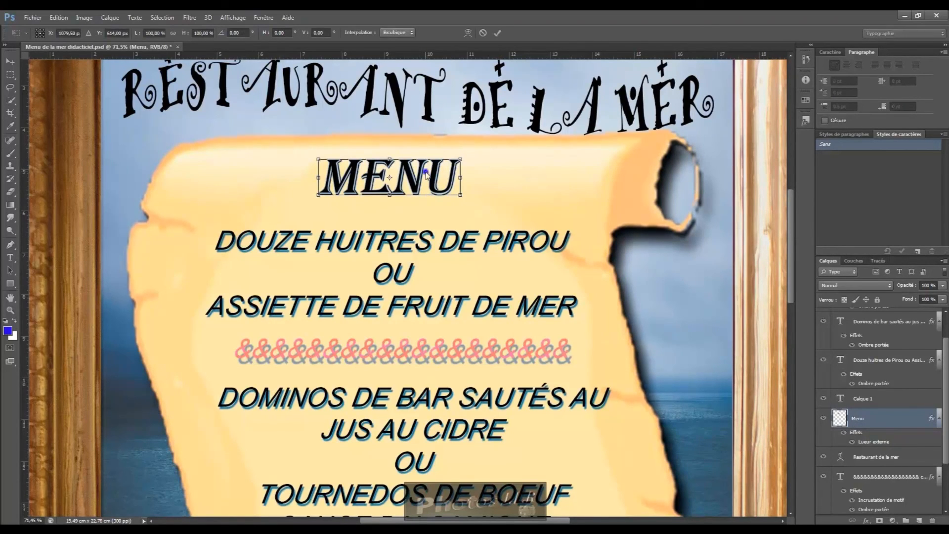
right_click(426, 174)
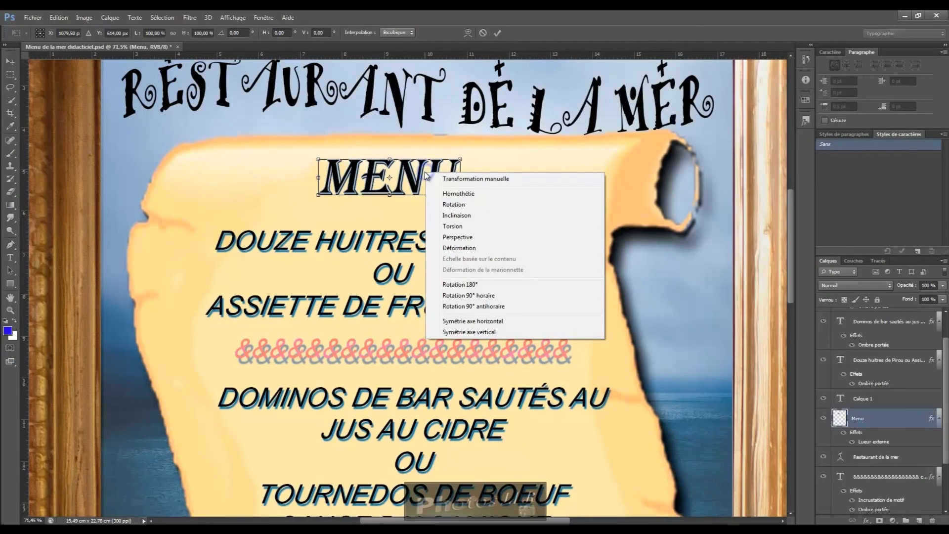
left_click(458, 248)
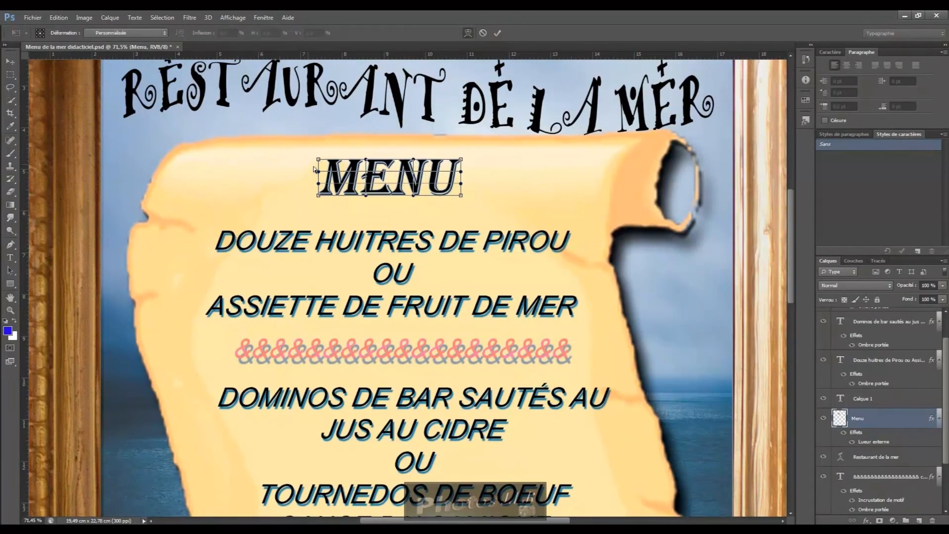
left_click_drag(319, 197, 287, 198)
left_click_drag(461, 196, 483, 206)
left_click_drag(462, 161, 477, 147)
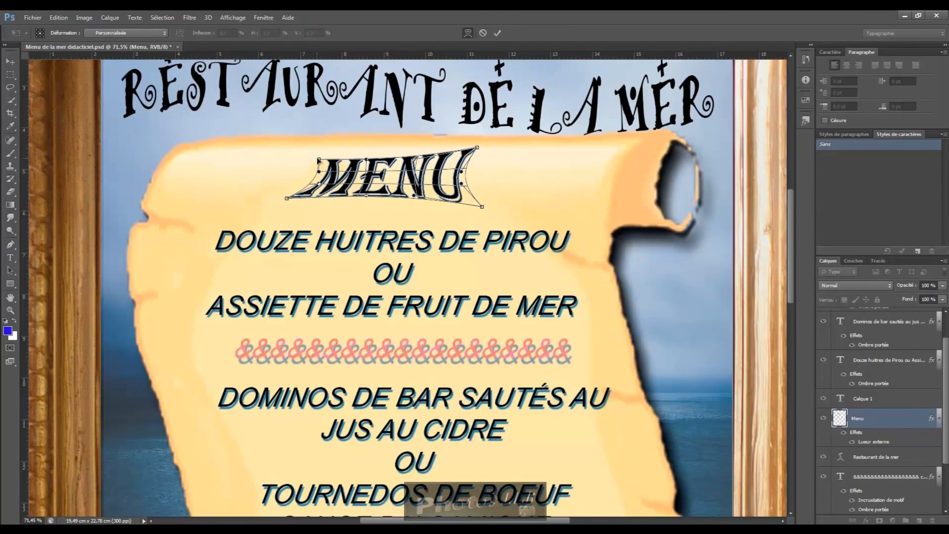
left_click_drag(462, 174, 482, 193)
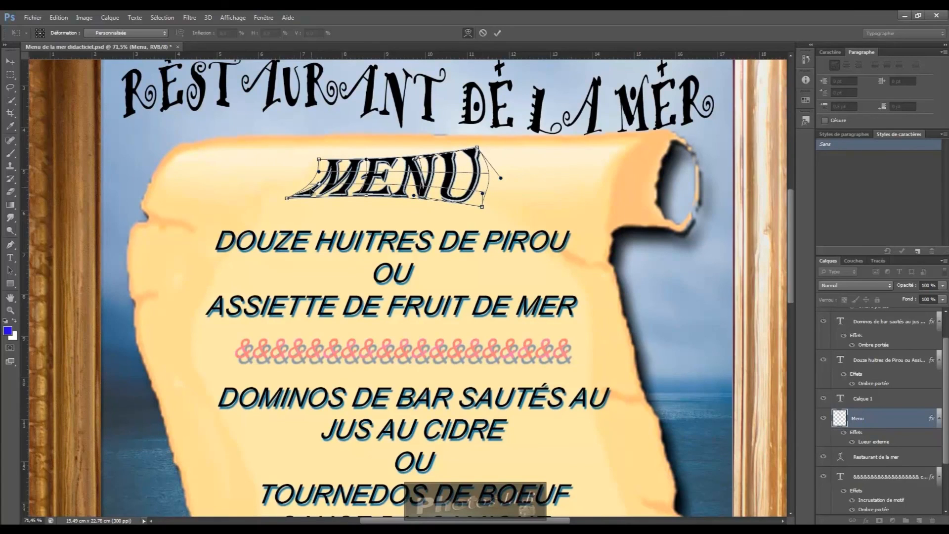
left_click_drag(287, 199, 282, 226)
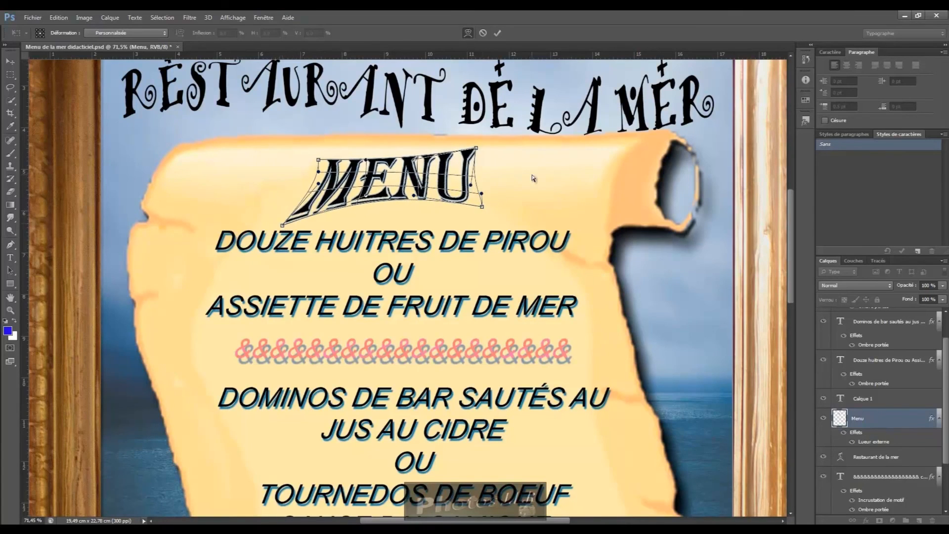
left_click(497, 33)
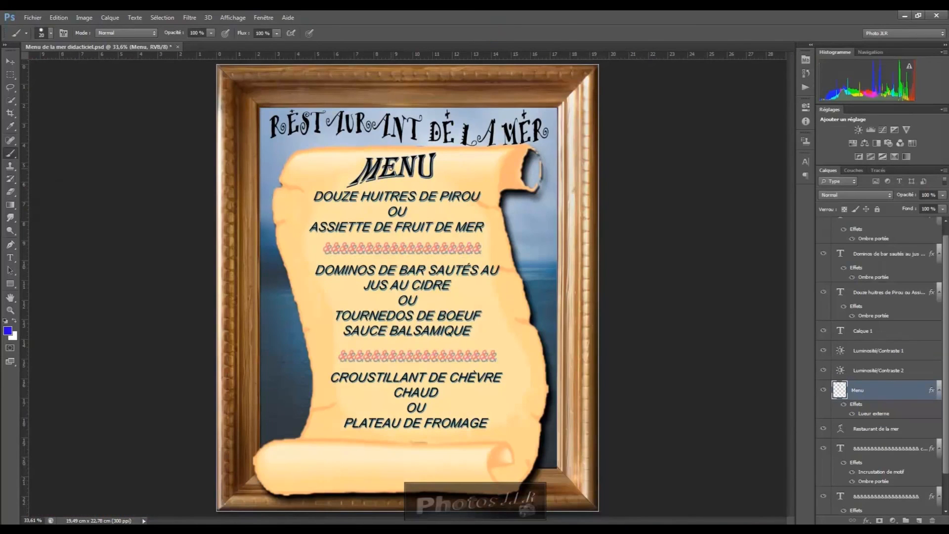